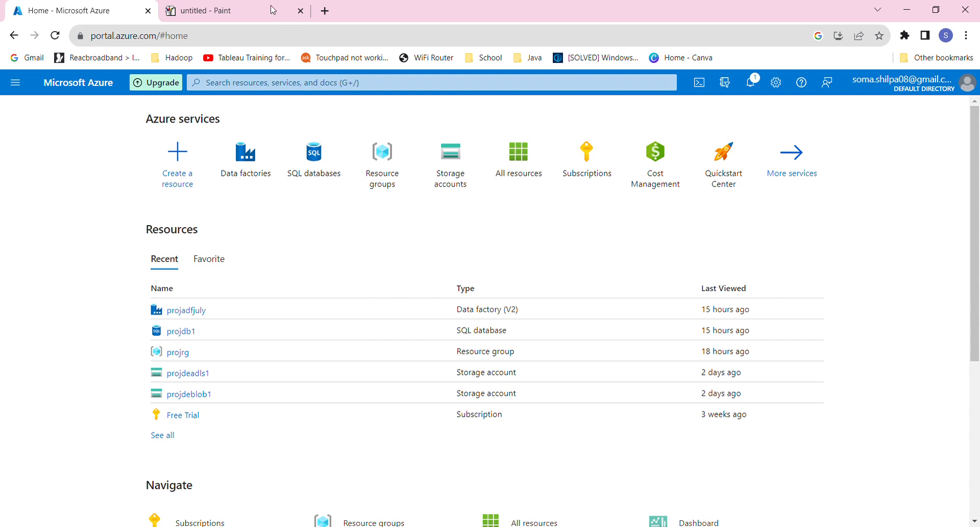
Switch to Paint, draw a rectangle in the upper middle of the canvas and label it "Copy" inside
{"action": "left_click", "coordinate": [229, 14]}
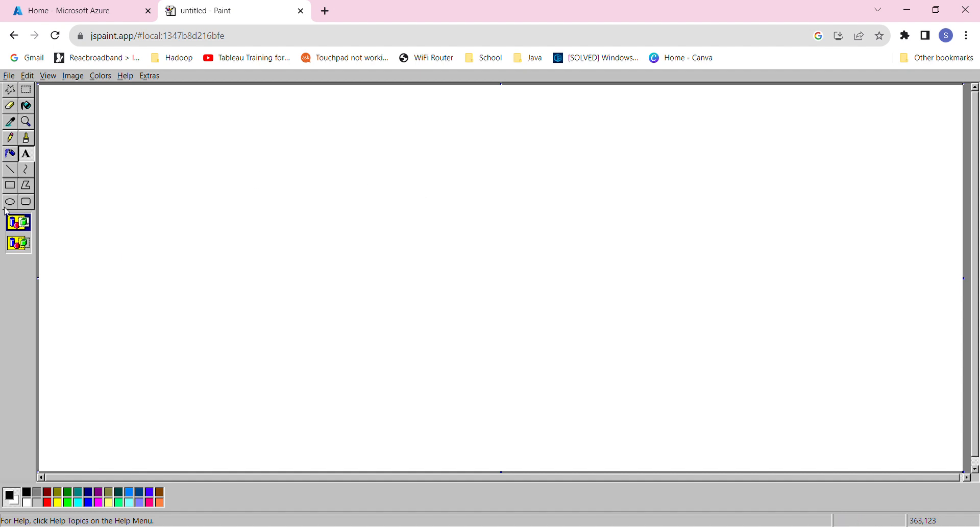
{"action": "left_click", "coordinate": [10, 186]}
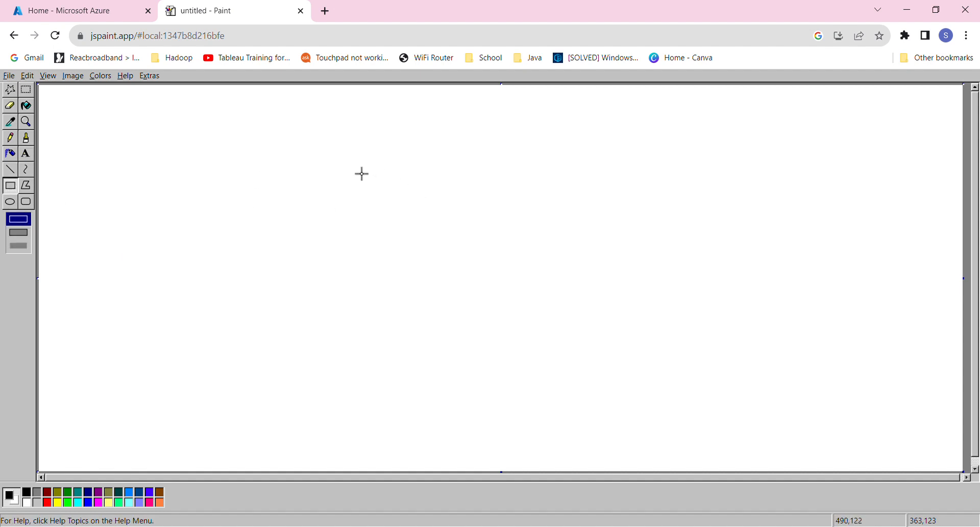
{"action": "left_click_drag", "start_coordinate": [362, 174], "coordinate": [510, 243]}
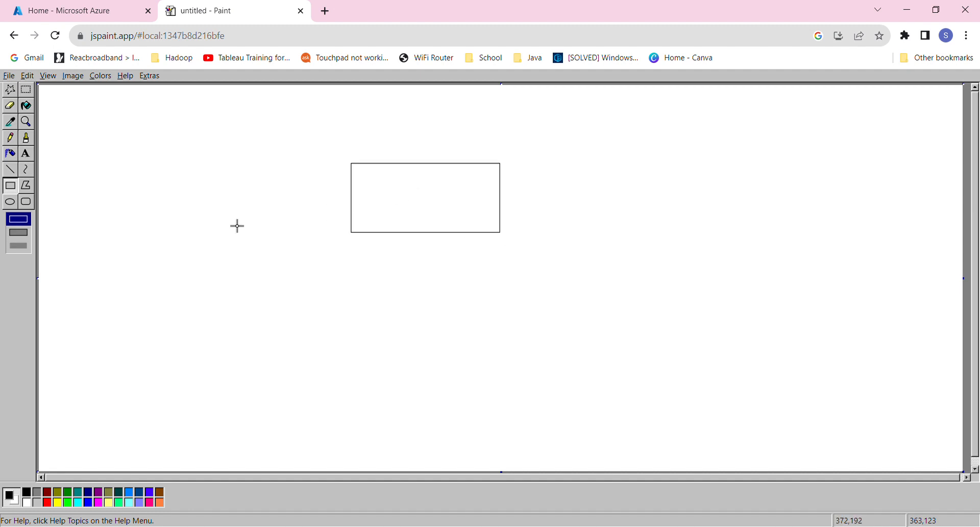
{"action": "left_click", "coordinate": [26, 153]}
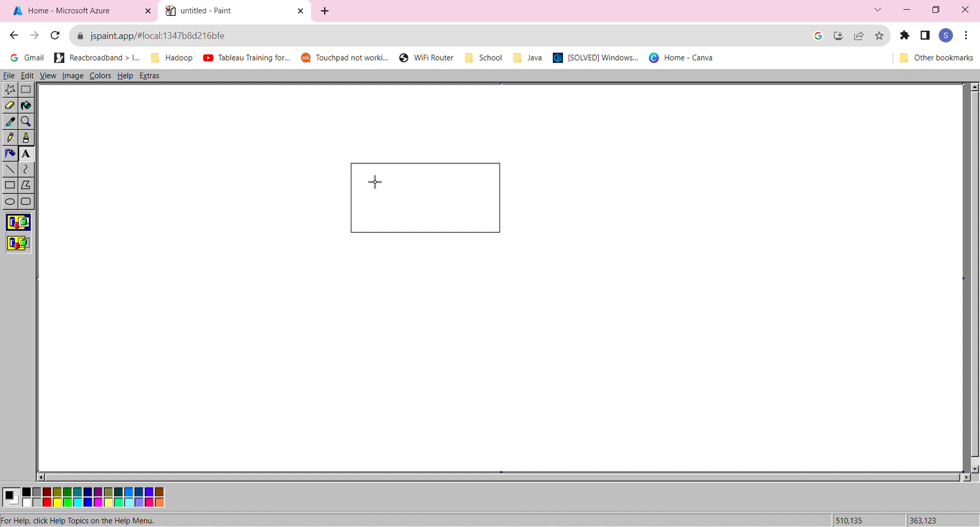
{"action": "left_click_drag", "start_coordinate": [368, 174], "coordinate": [484, 231]}
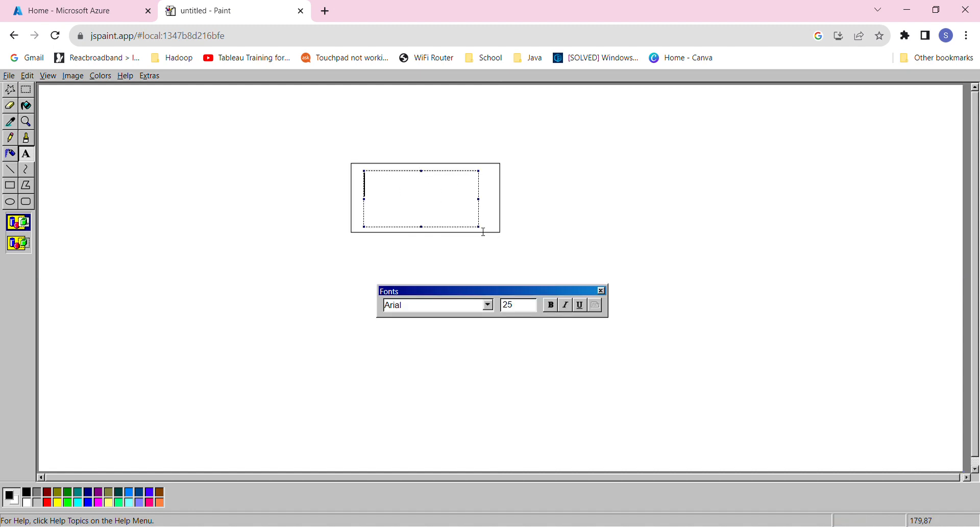
{"action": "type", "text": "Copy"}
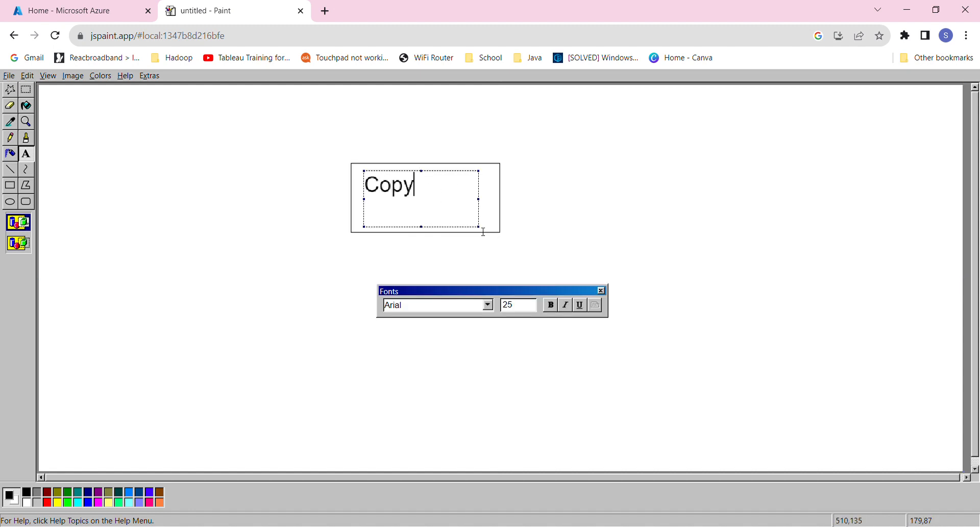
{"action": "left_click", "coordinate": [308, 247]}
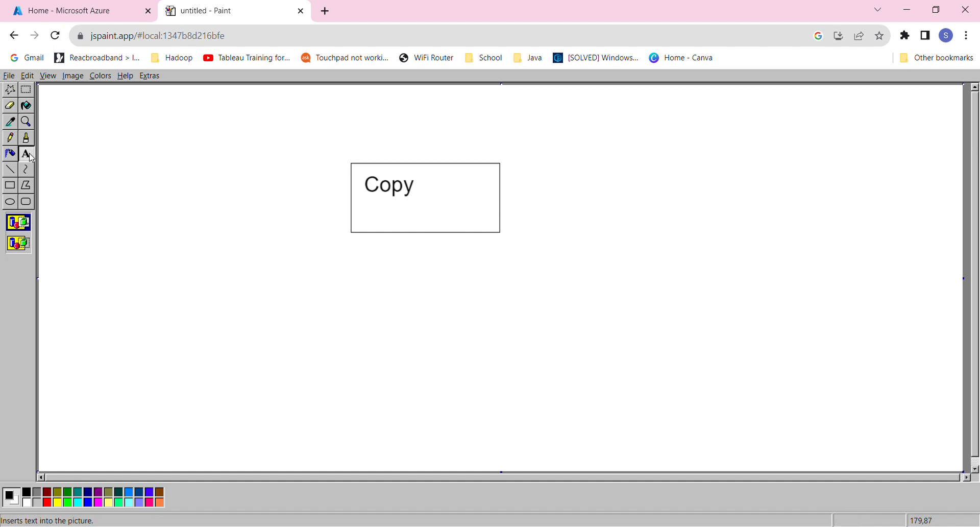
Add the text "Source" to the left of the Copy box and "Target" to its right
{"action": "left_click_drag", "start_coordinate": [88, 173], "coordinate": [210, 252]}
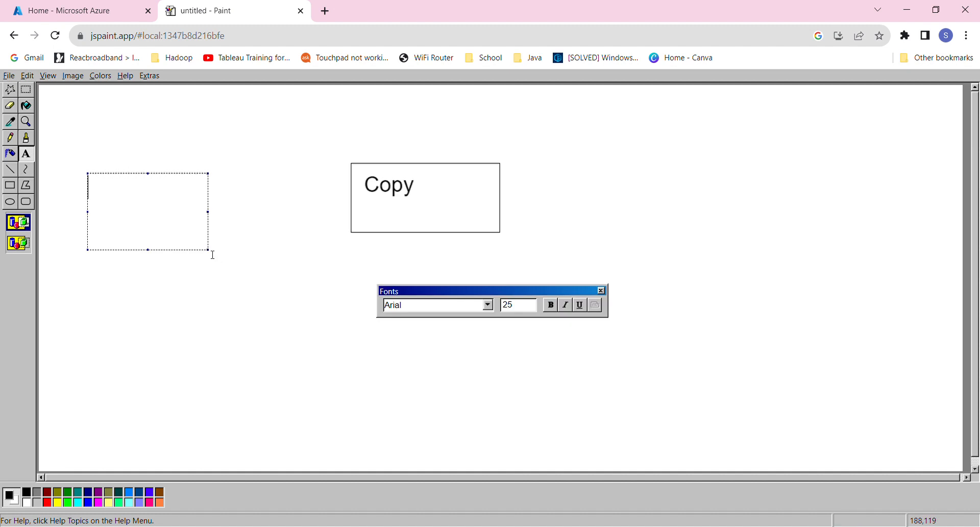
{"action": "type", "text": "Source"}
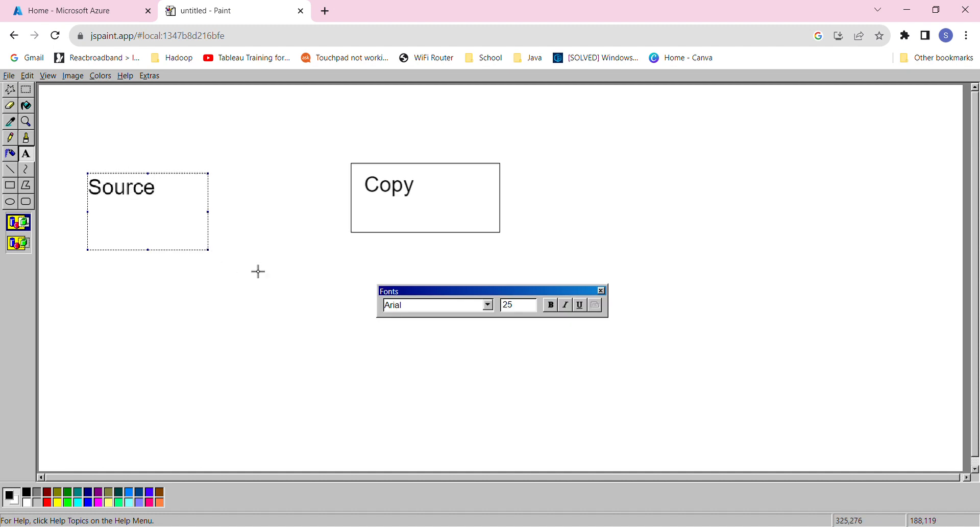
{"action": "left_click", "coordinate": [226, 325]}
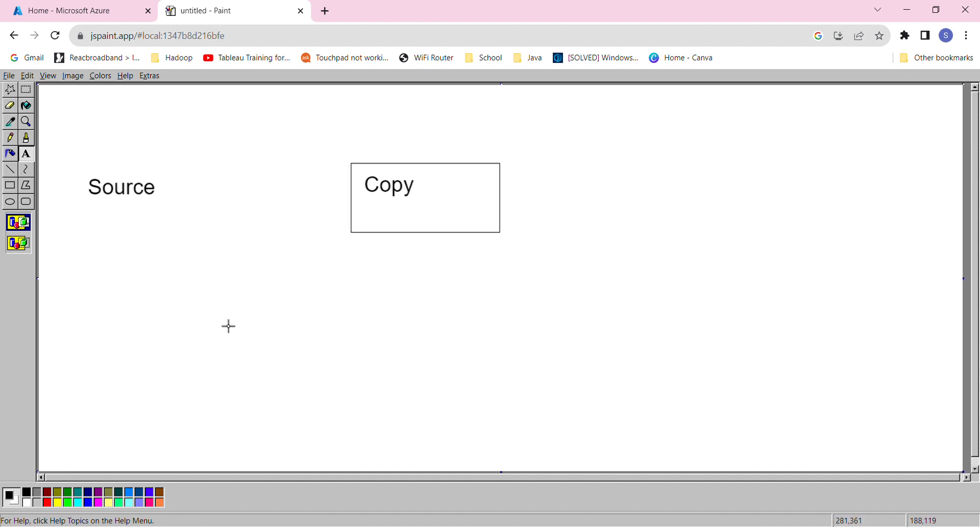
{"action": "left_click", "coordinate": [26, 154]}
{"action": "left_click_drag", "start_coordinate": [733, 175], "coordinate": [891, 255]}
{"action": "type", "text": "T"}
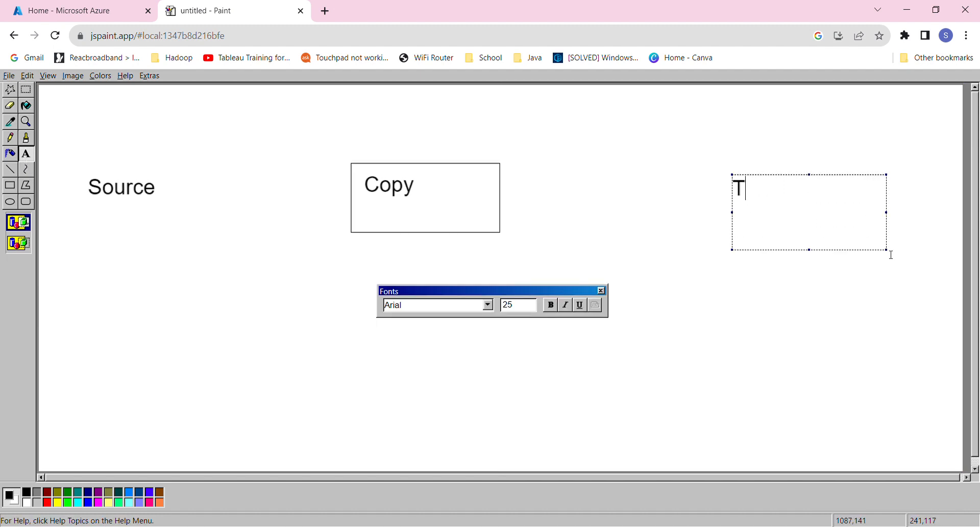
{"action": "type", "text": "arget"}
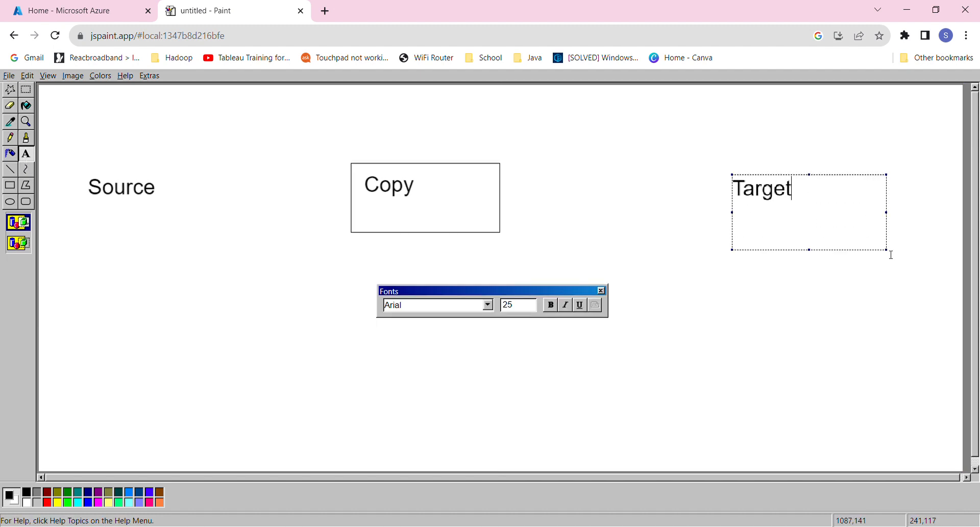
{"action": "left_click", "coordinate": [636, 216]}
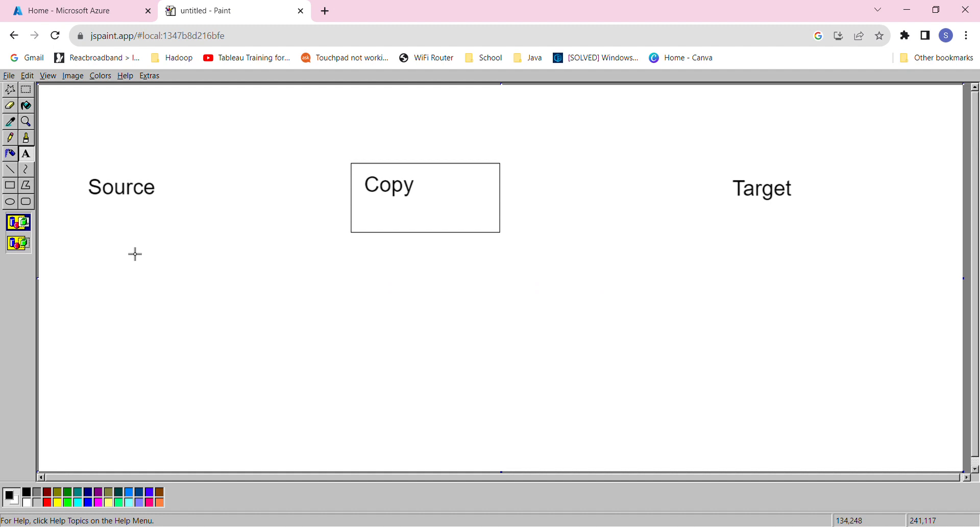
Switch to the Azure portal and open the query editor of the SQL database projdb1
{"action": "left_click", "coordinate": [91, 8]}
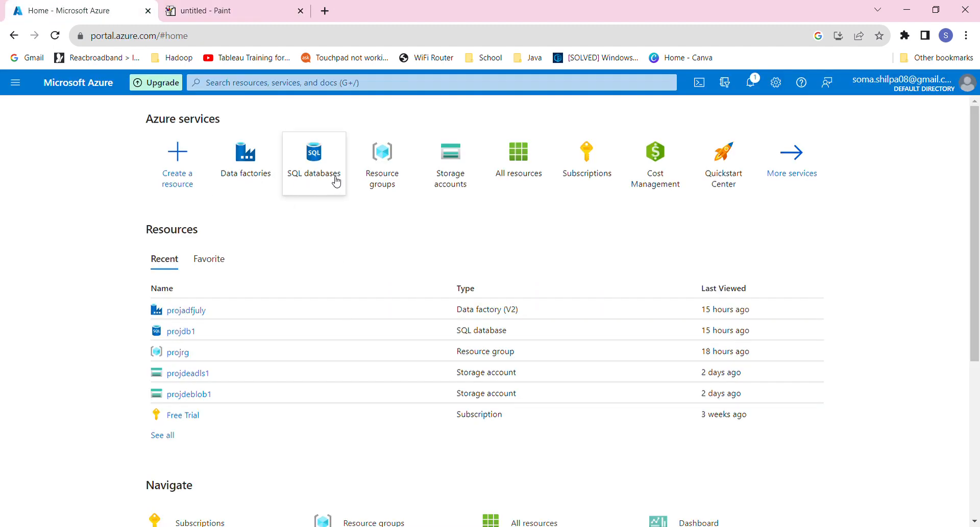
{"action": "left_click", "coordinate": [321, 181]}
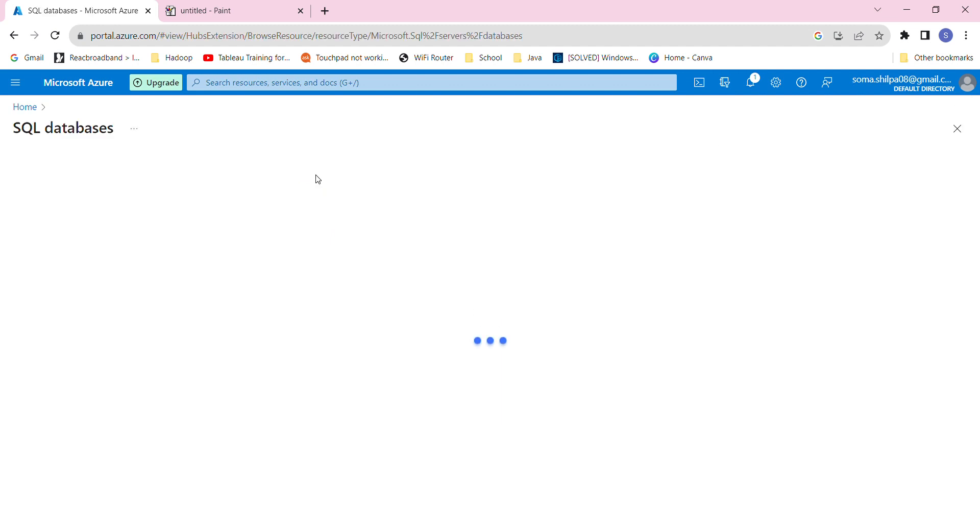
{"action": "left_click", "coordinate": [98, 267]}
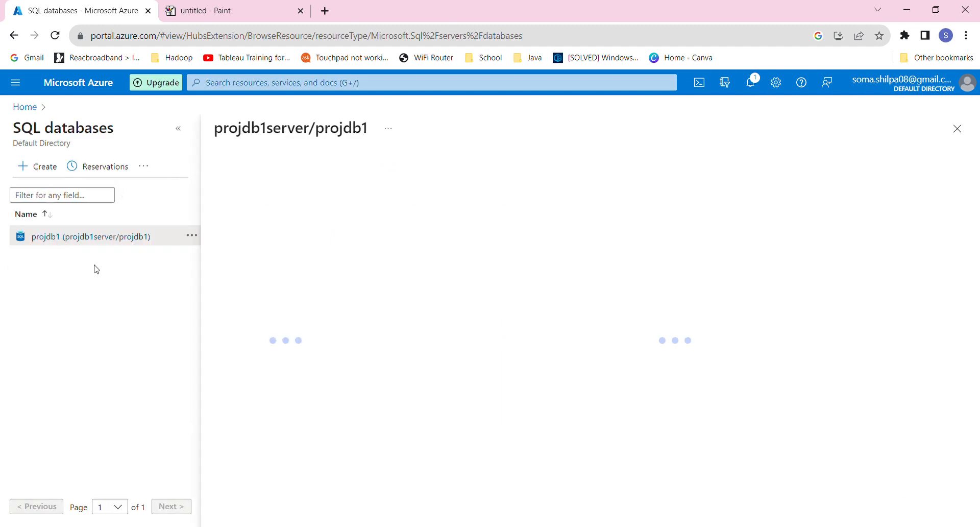
{"action": "left_click", "coordinate": [179, 128]}
{"action": "left_click", "coordinate": [117, 294]}
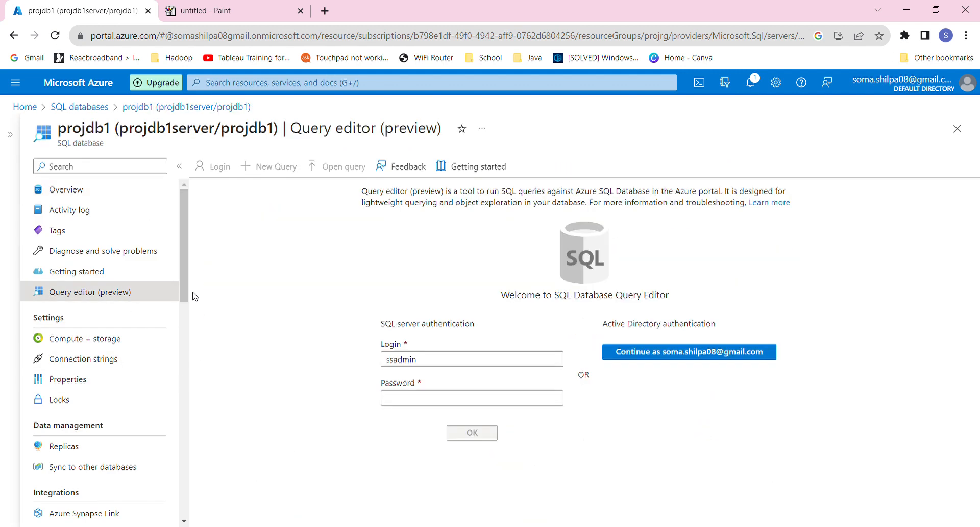
Log in to the query editor with SQL server authentication by entering the account password
{"action": "left_click", "coordinate": [424, 402]}
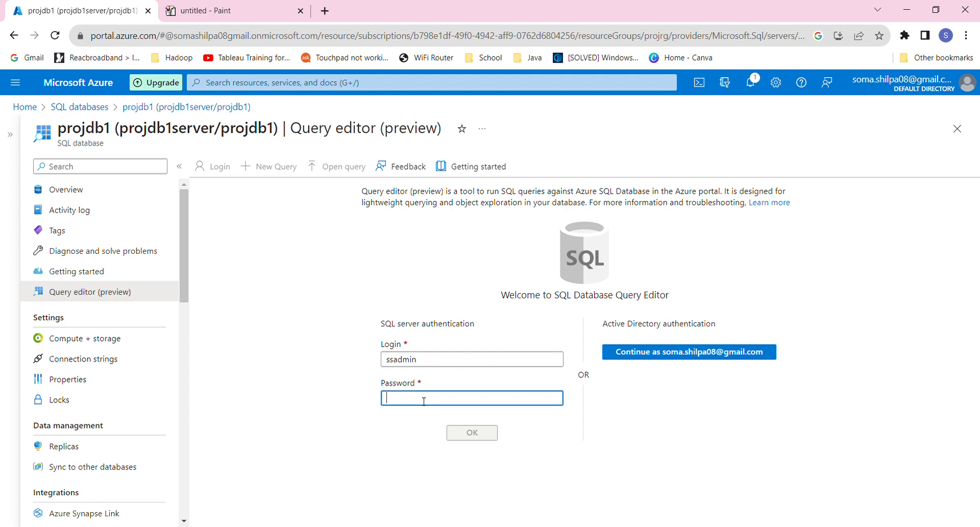
{"action": "type", "text": "•••••"}
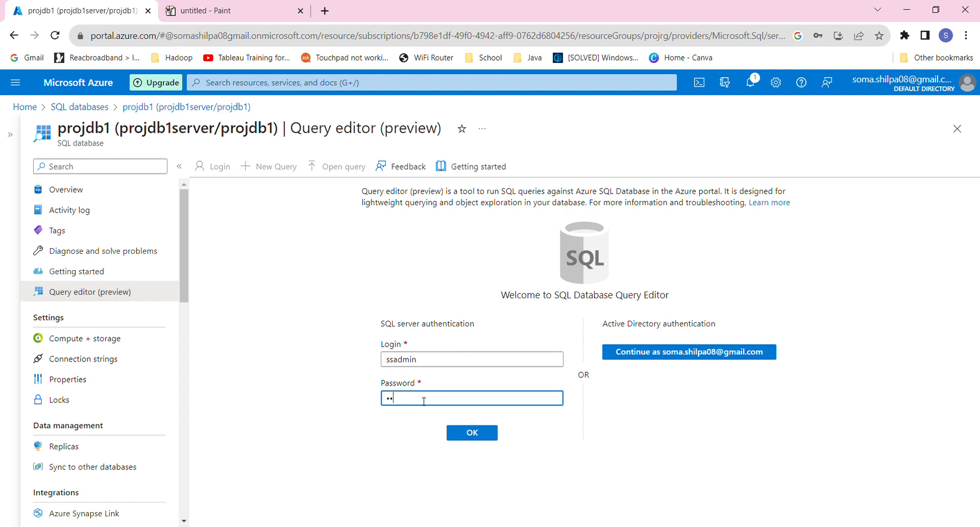
{"action": "type", "text": "••••"}
{"action": "left_click", "coordinate": [476, 438]}
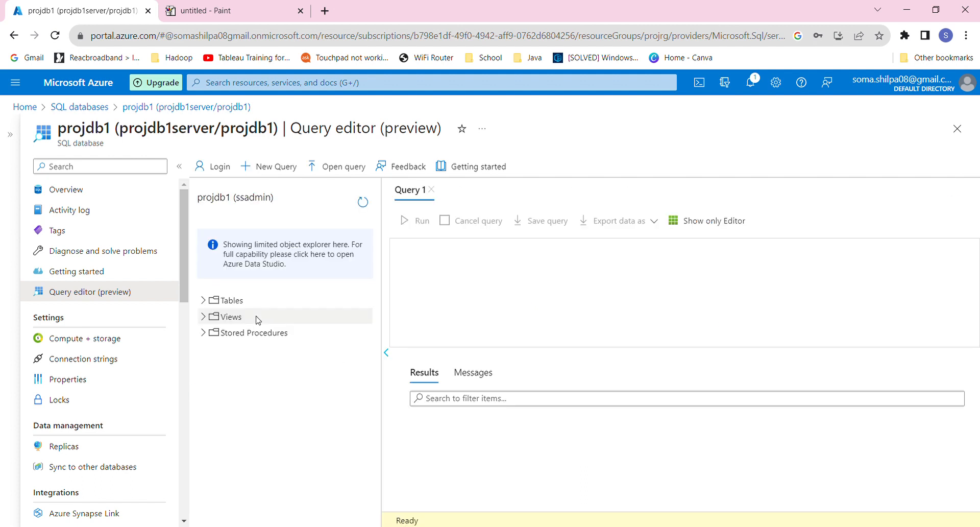
Query the top 1000 rows of the SalesLT.Customer table and look through the results
{"action": "left_click", "coordinate": [205, 301]}
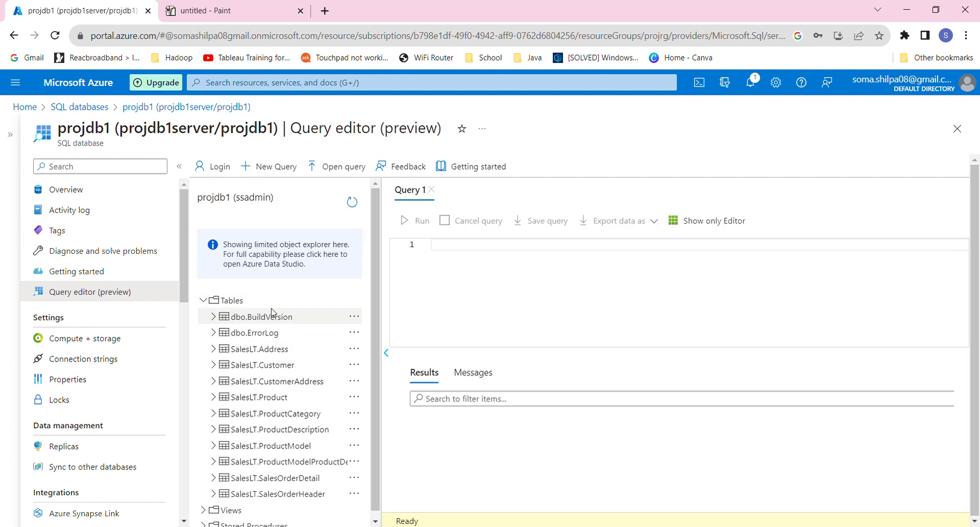
{"action": "right_click", "coordinate": [287, 368]}
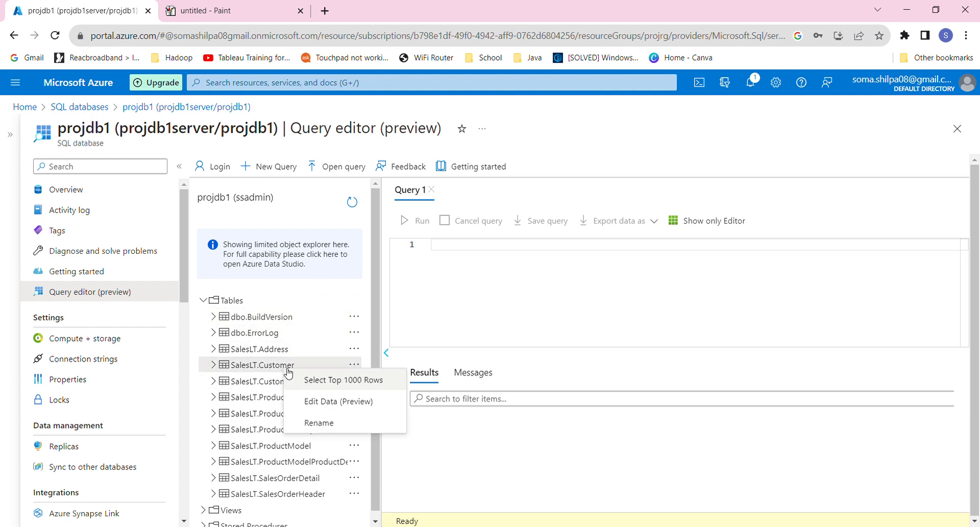
{"action": "left_click", "coordinate": [351, 380]}
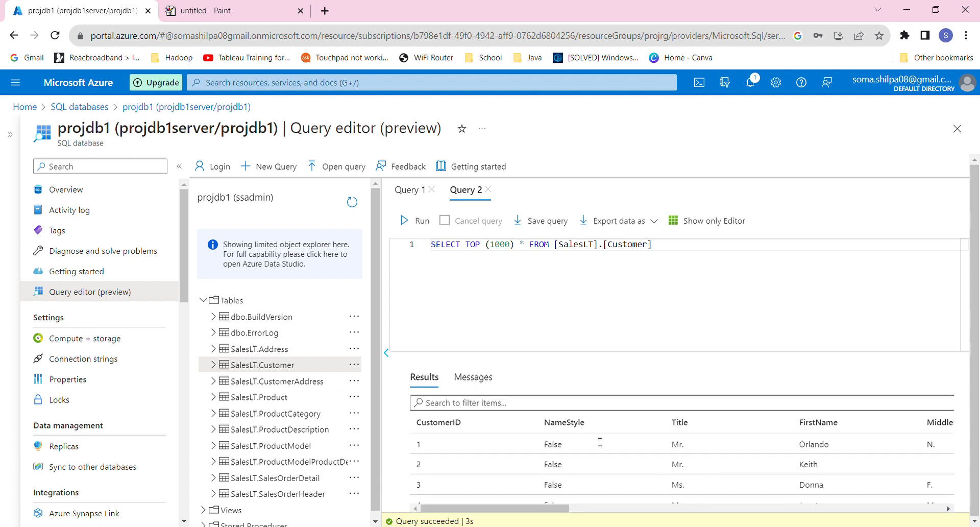
{"action": "scroll", "coordinate": [660, 472], "scroll_direction": "down", "scroll_amount": 3}
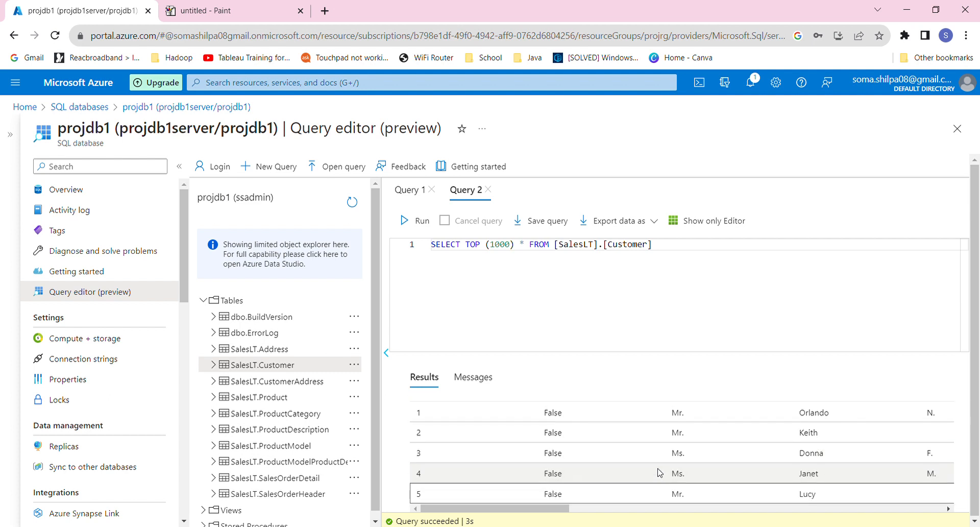
{"action": "left_click", "coordinate": [656, 468]}
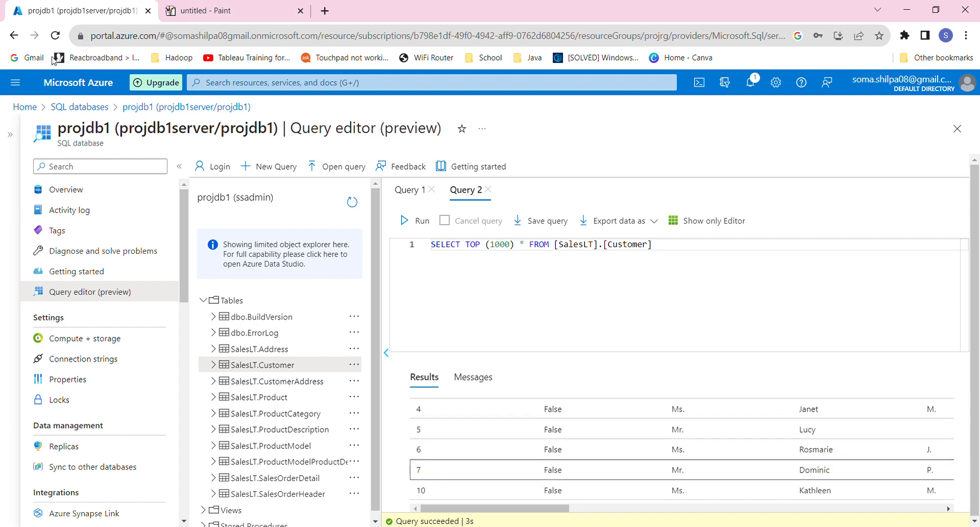
In a separate Azure portal browser tab, open the customer folder in the landing container of storage account projdeadls1
{"action": "left_click", "coordinate": [75, 83], "text": "ctrl"}
{"action": "left_click", "coordinate": [225, 3]}
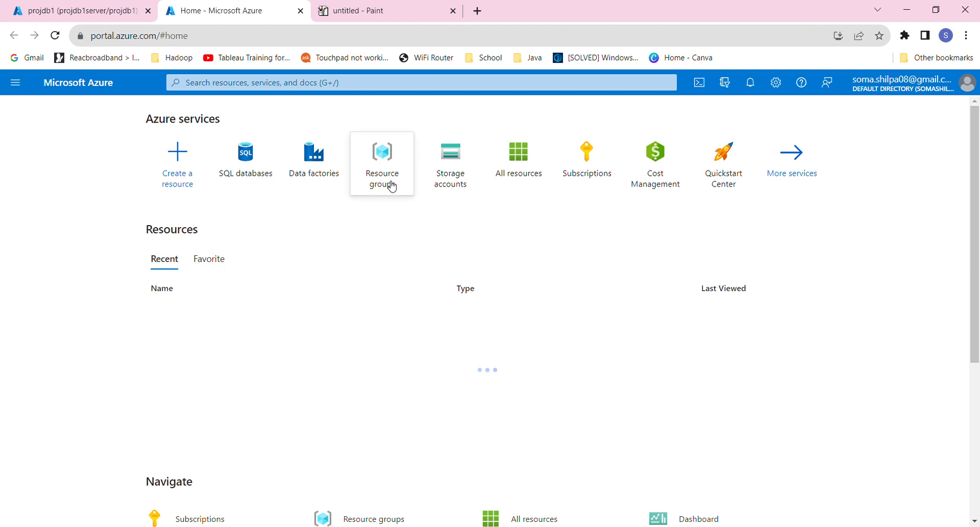
{"action": "left_click", "coordinate": [449, 183]}
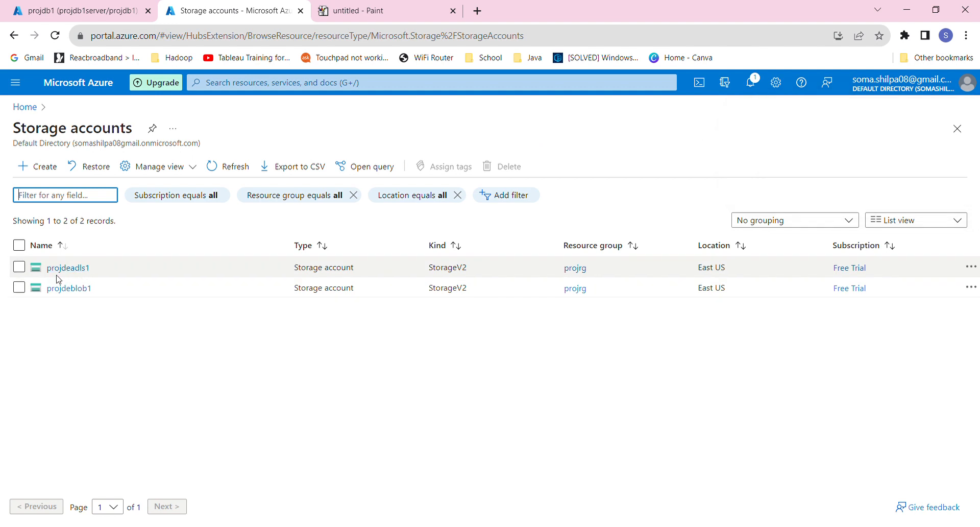
{"action": "left_click", "coordinate": [74, 268]}
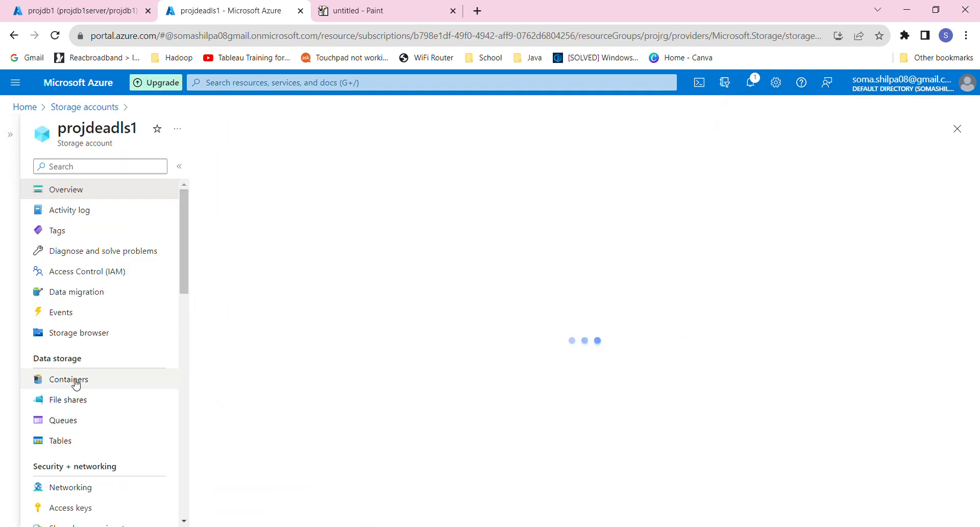
{"action": "left_click", "coordinate": [76, 385]}
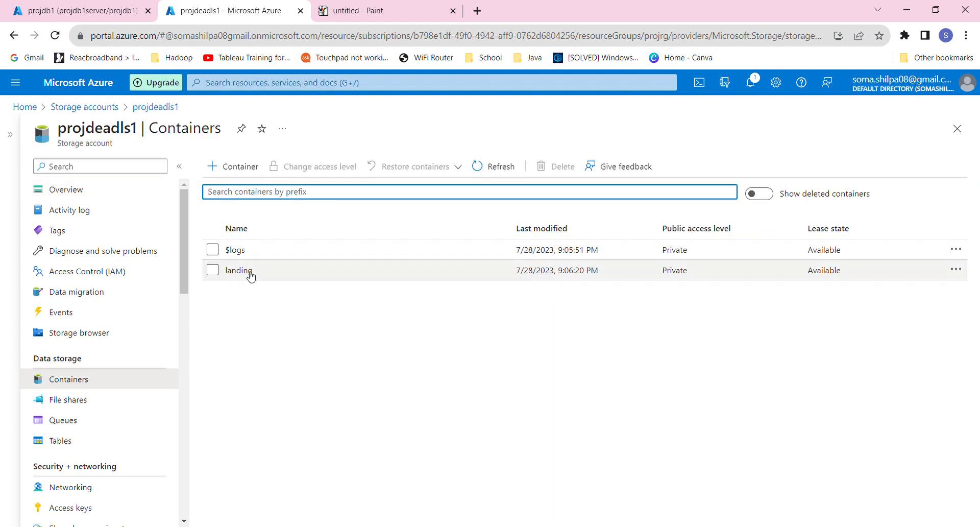
{"action": "left_click", "coordinate": [238, 270]}
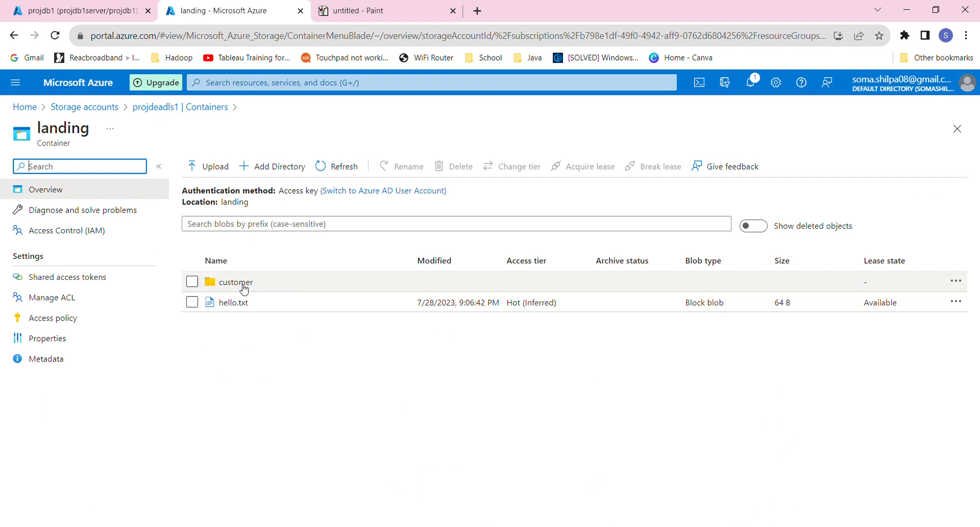
{"action": "left_click", "coordinate": [243, 286]}
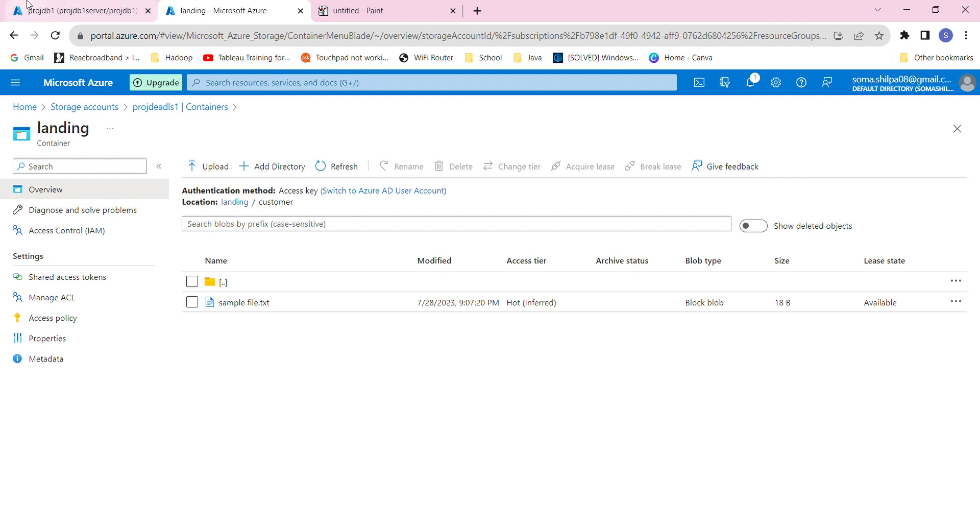
Compare the source Customer table's query results with the target customer folder in the landing container
{"action": "left_click", "coordinate": [81, 10]}
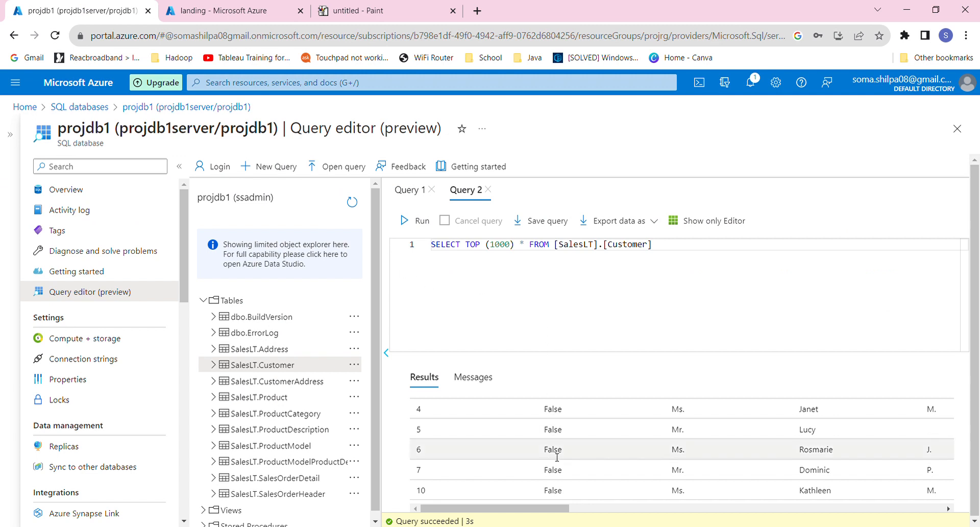
{"action": "left_click", "coordinate": [231, 5]}
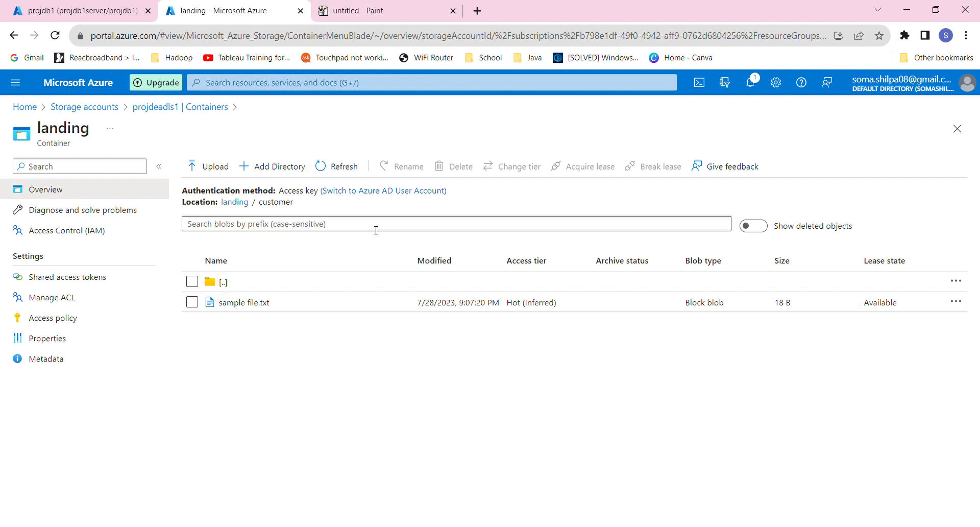
{"action": "left_click", "coordinate": [28, 10]}
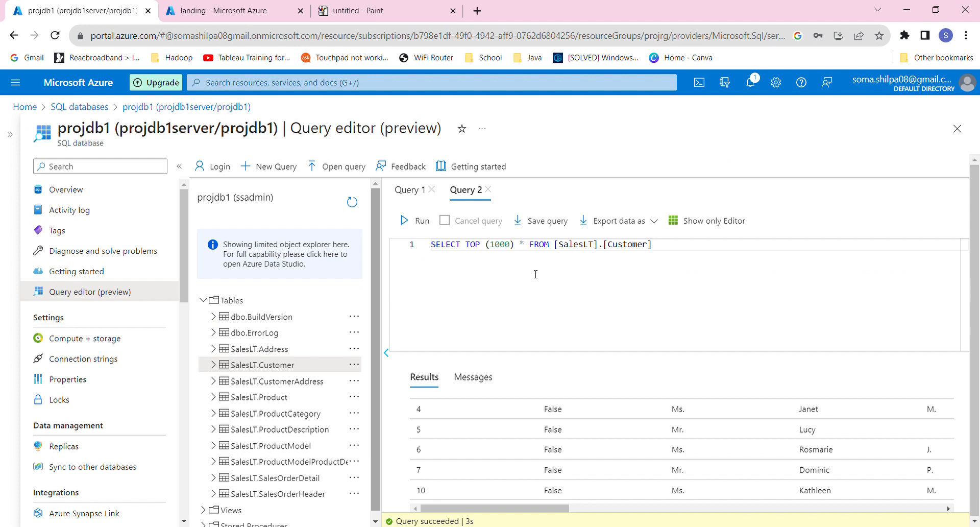
{"action": "left_click", "coordinate": [219, 11]}
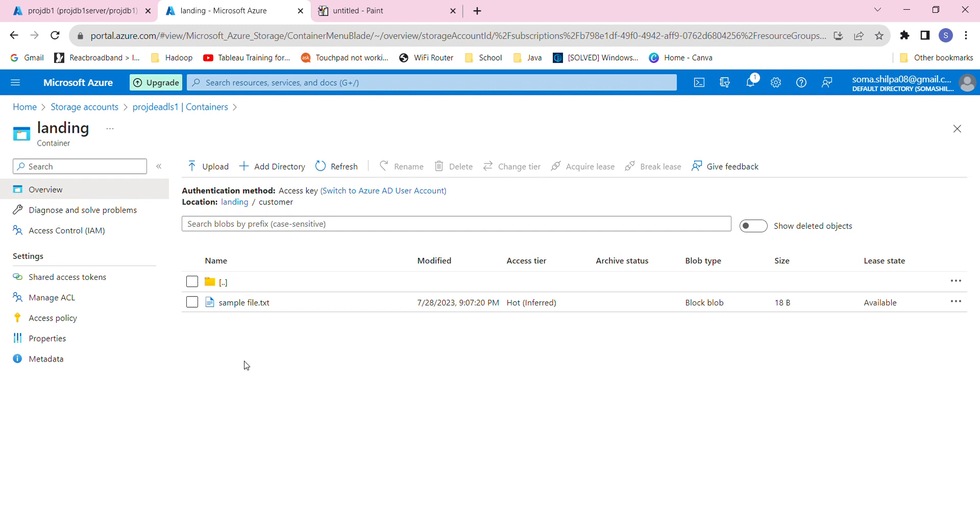
Switch to the Paint diagram and add the text "SQL DB" under Source and "ADLS" under Target
{"action": "left_click", "coordinate": [419, 6]}
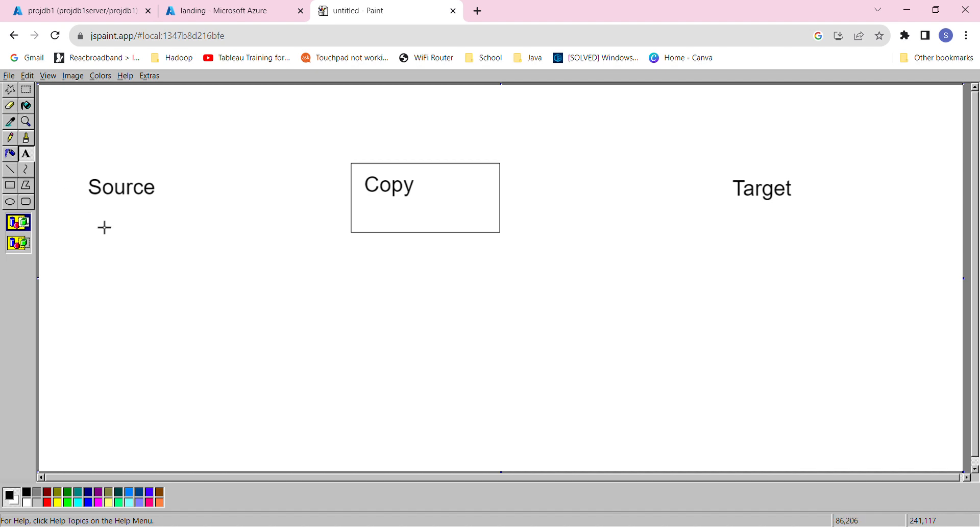
{"action": "left_click_drag", "start_coordinate": [102, 227], "coordinate": [181, 259]}
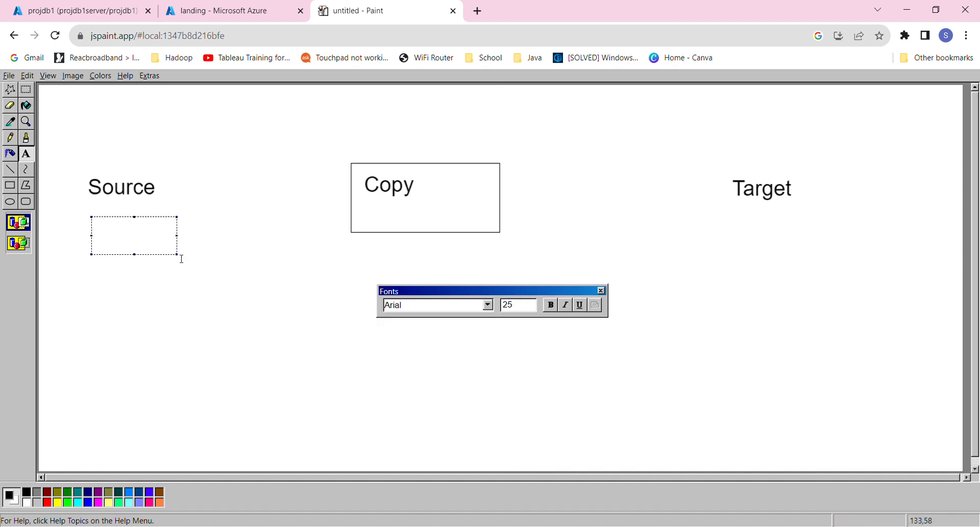
{"action": "type", "text": "SQL DB"}
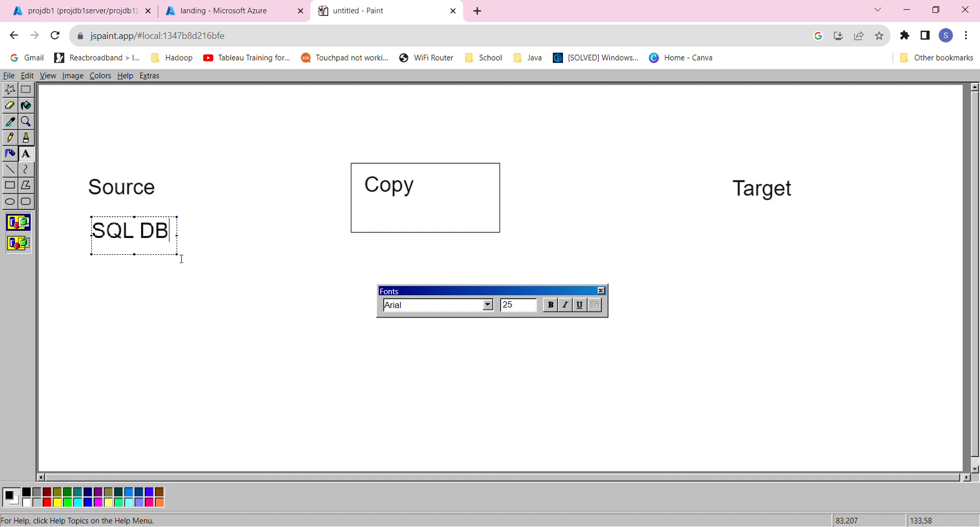
{"action": "left_click_drag", "start_coordinate": [750, 223], "coordinate": [855, 260]}
{"action": "type", "text": "ADLS"}
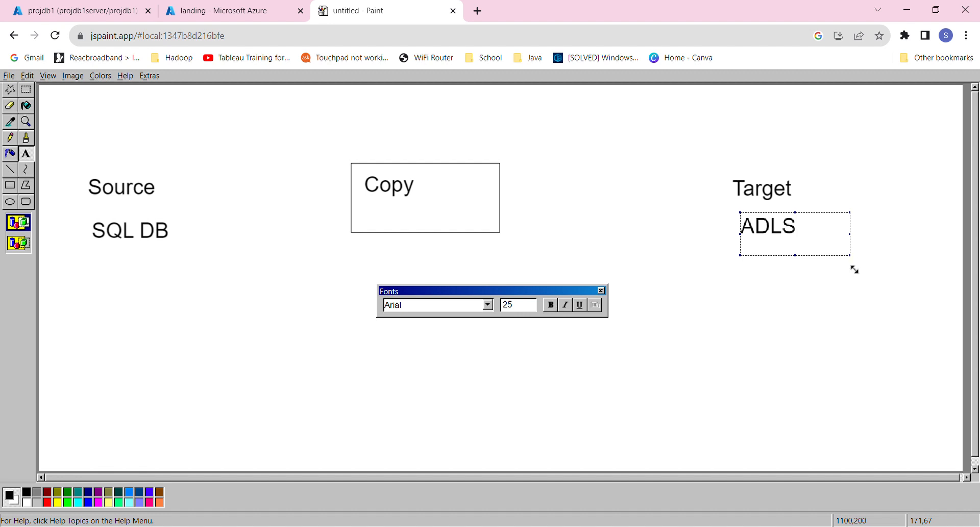
{"action": "left_click", "coordinate": [720, 353]}
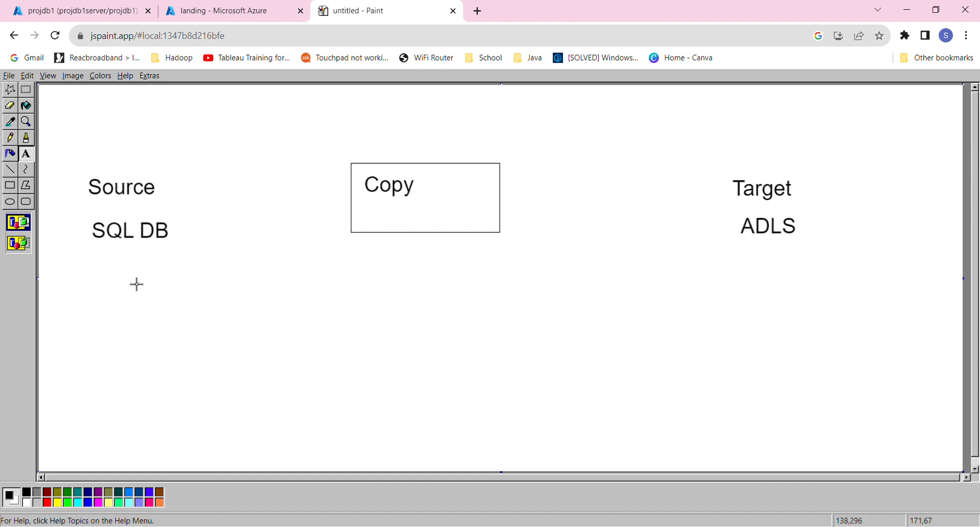
Add the text "Linked Service" below SQL DB in the diagram's Source column
{"action": "left_click_drag", "start_coordinate": [118, 271], "coordinate": [193, 298]}
{"action": "type", "text": "INK"}
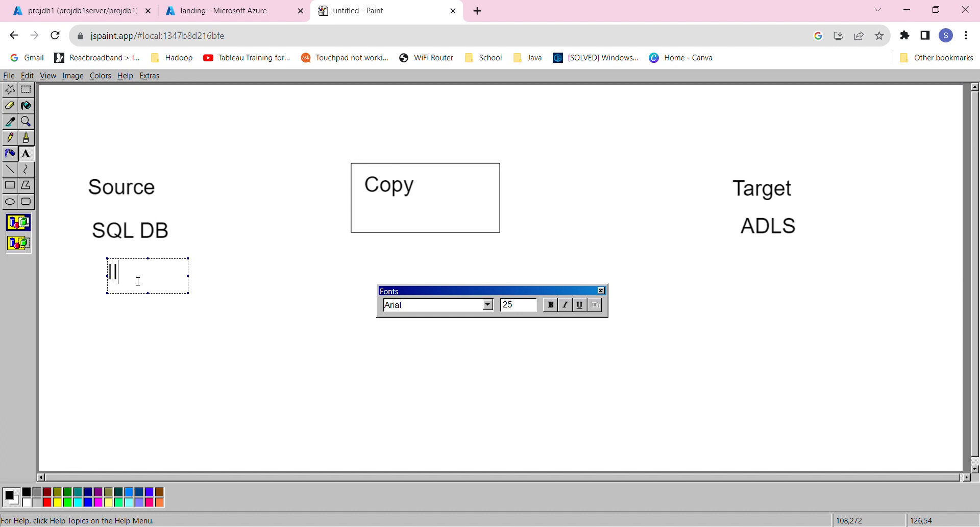
{"action": "key", "text": "BackSpace"}
{"action": "key", "text": "BackSpace"}
{"action": "key", "text": "BackSpace"}
{"action": "type", "text": "Linked"}
{"action": "key", "text": "BackSpace"}
{"action": "key", "text": "BackSpace"}
{"action": "type", "text": "ked Se"}
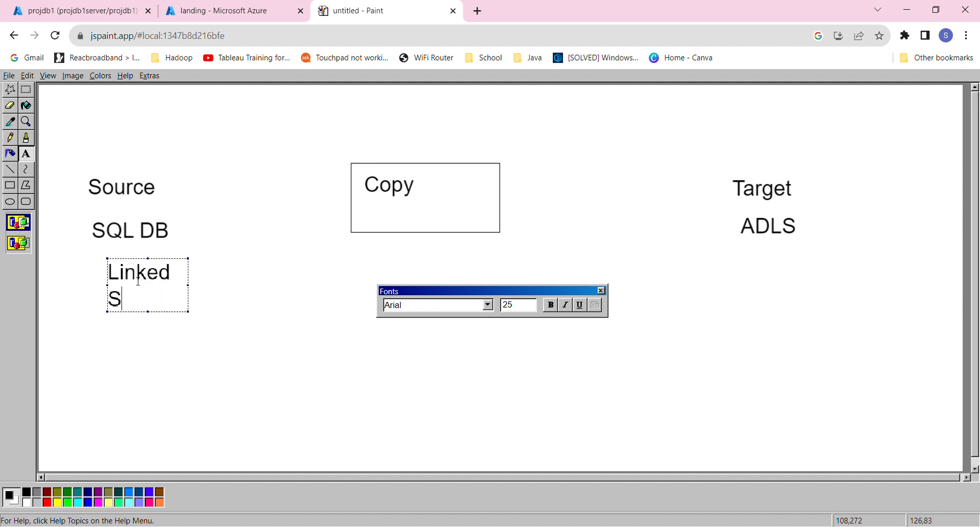
{"action": "type", "text": "rvice"}
{"action": "left_click", "coordinate": [294, 318]}
Add the text "Linked Service" below ADLS in the diagram's Target column
{"action": "left_click_drag", "start_coordinate": [764, 241], "coordinate": [935, 298]}
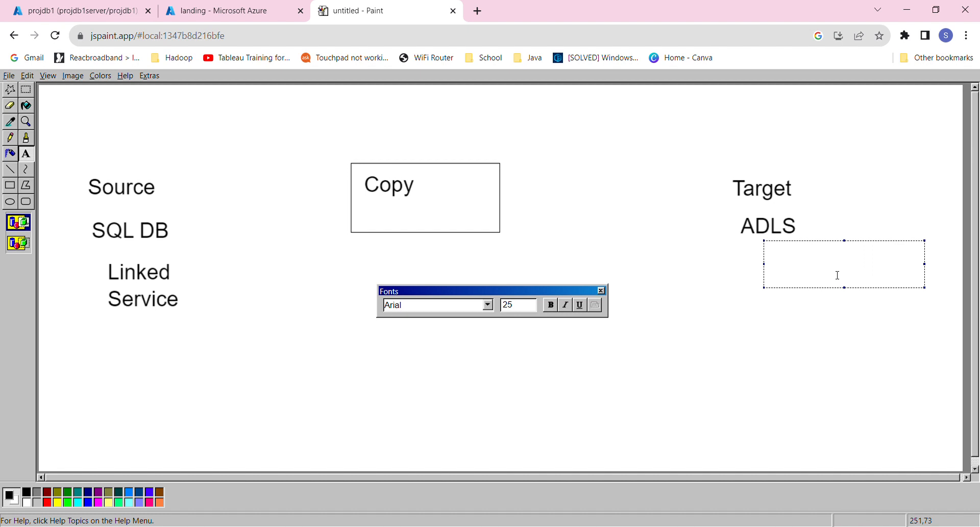
{"action": "type", "text": "Linked "}
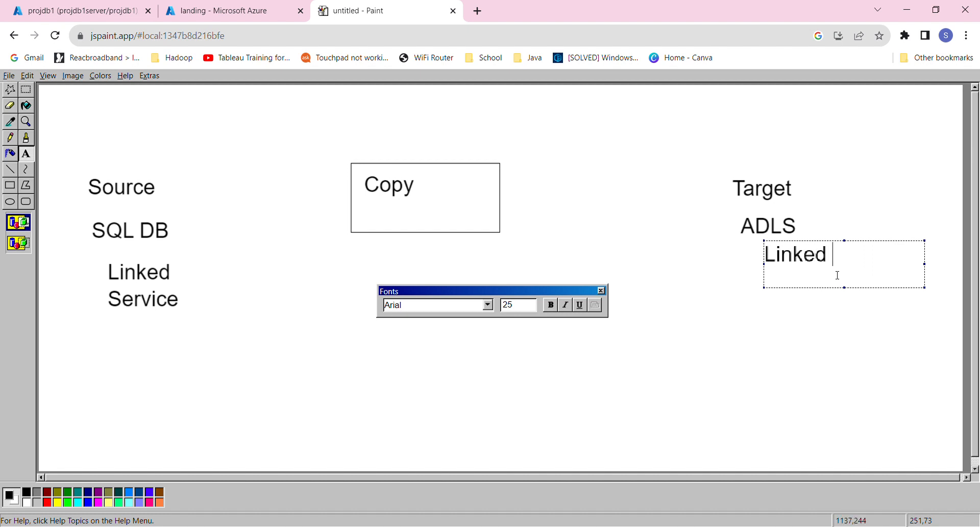
{"action": "type", "text": "Service"}
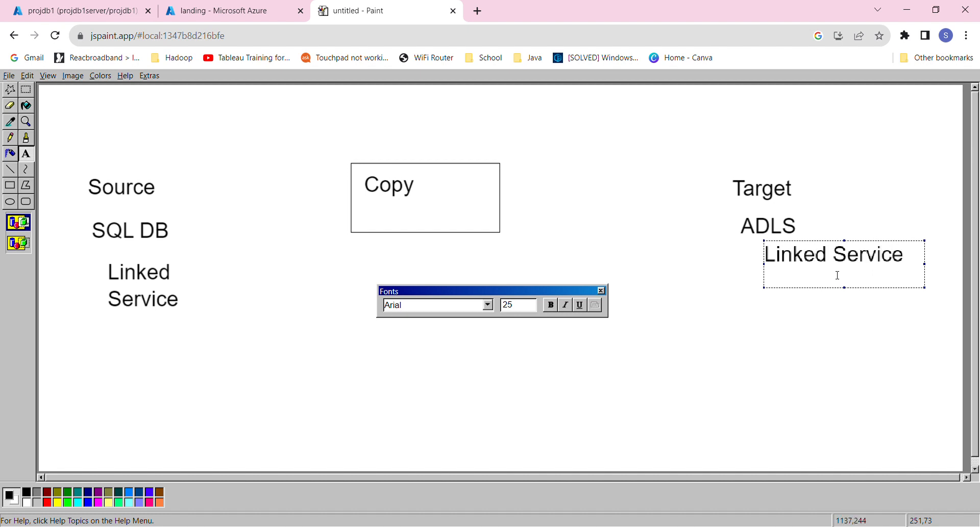
{"action": "left_click", "coordinate": [756, 329]}
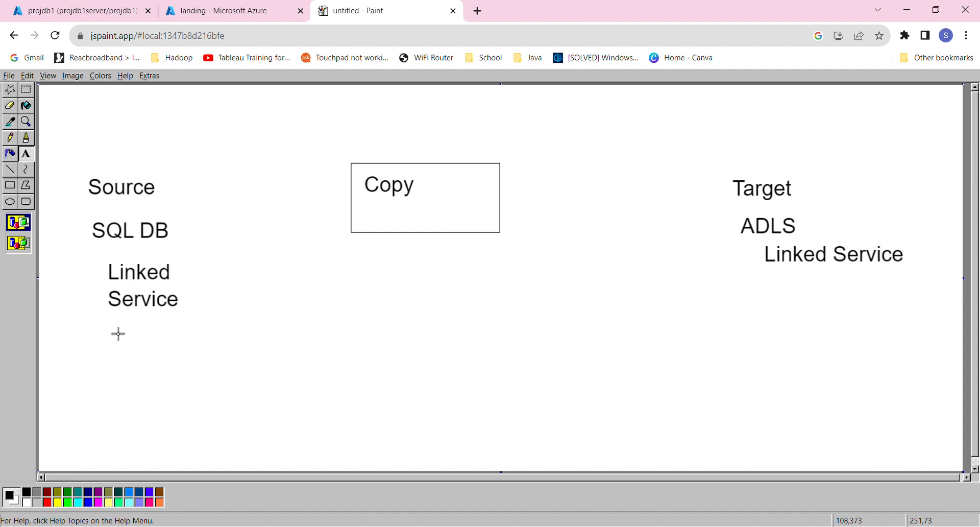
Add "Data - Customer" below the source Linked Service and "/landing/customer" below the target Linked Service
{"action": "left_click_drag", "start_coordinate": [108, 323], "coordinate": [261, 361]}
{"action": "type", "text": "Data"}
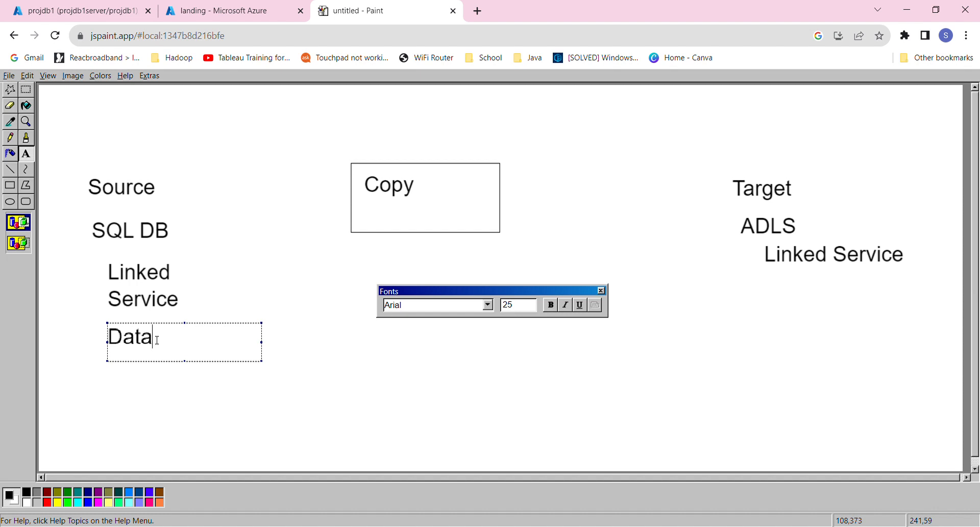
{"action": "type", "text": " - Customer"}
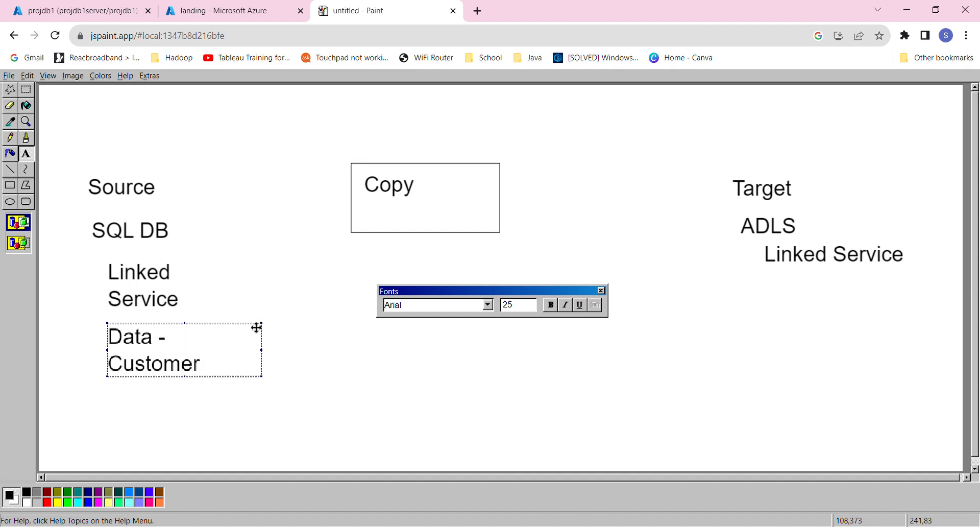
{"action": "left_click", "coordinate": [355, 370]}
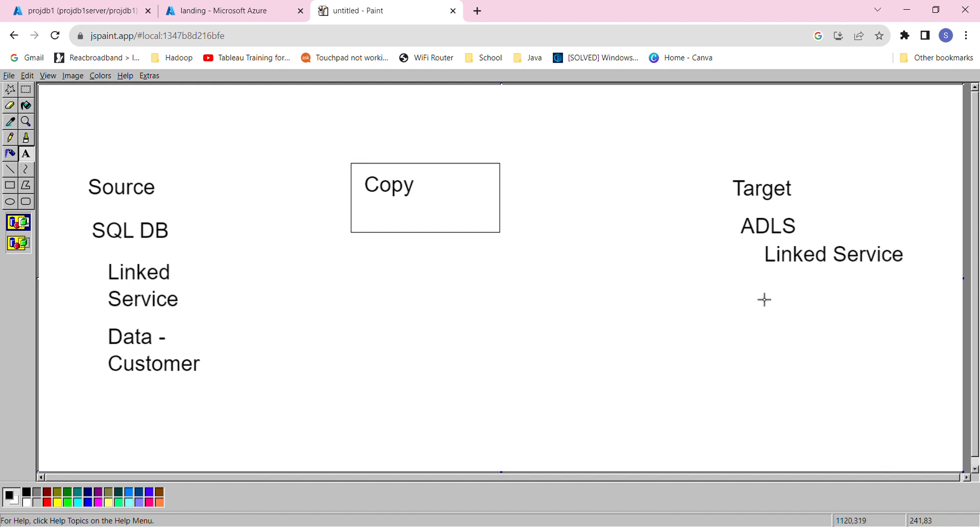
{"action": "left_click_drag", "start_coordinate": [753, 289], "coordinate": [950, 342]}
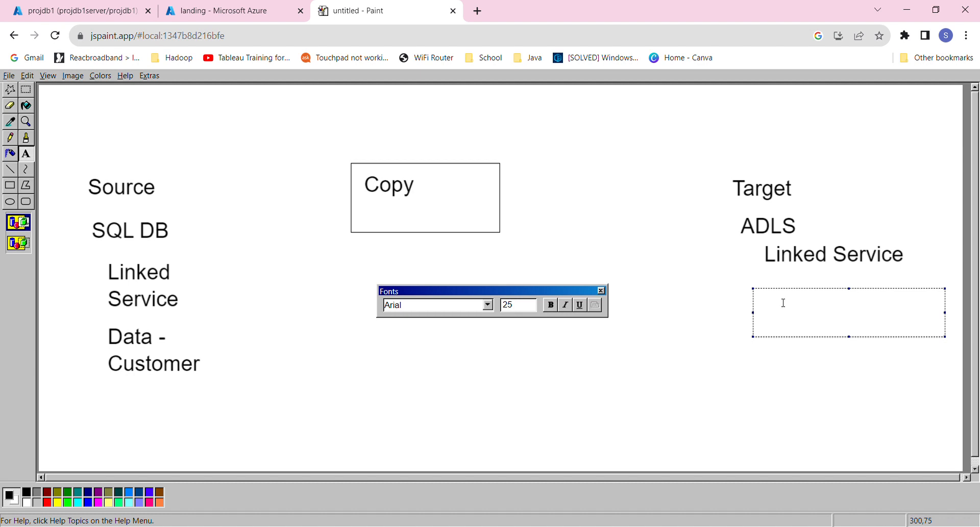
{"action": "type", "text": "/landing"}
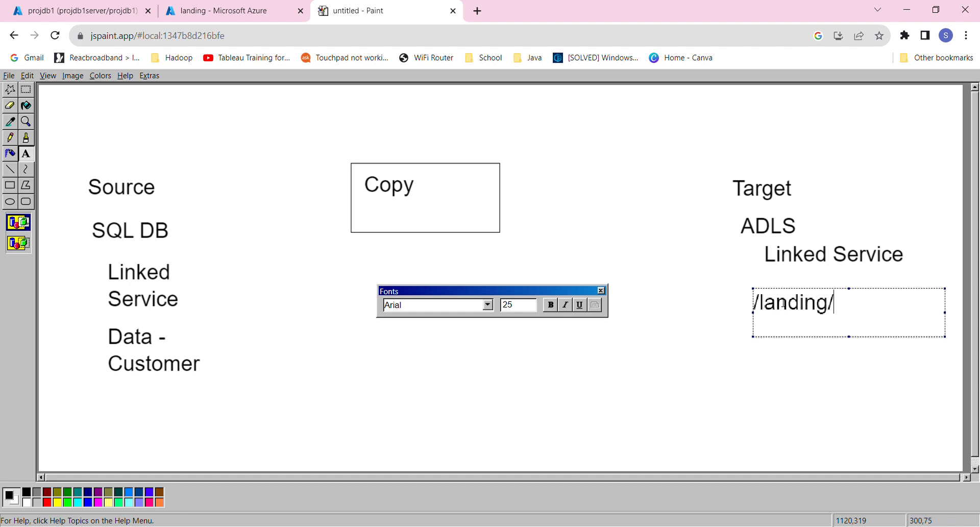
{"action": "type", "text": "/customer"}
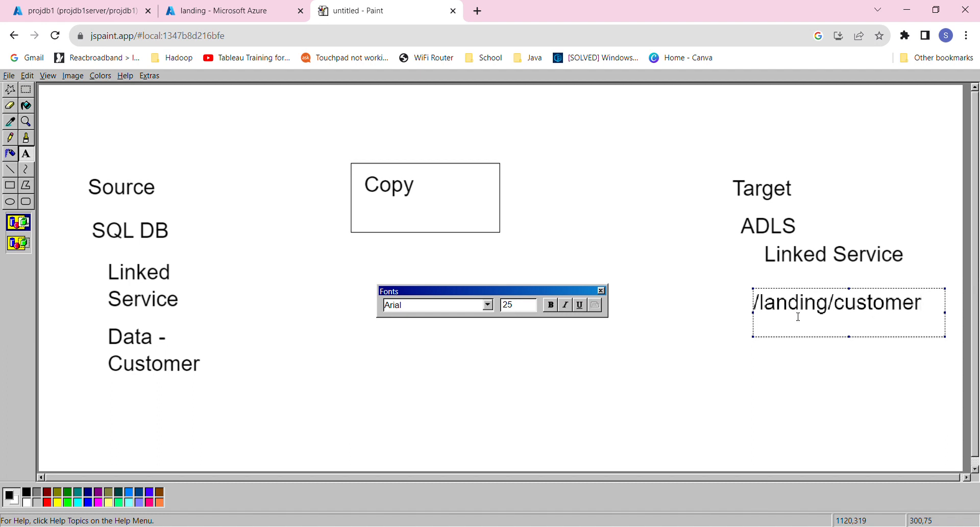
{"action": "left_click", "coordinate": [719, 350]}
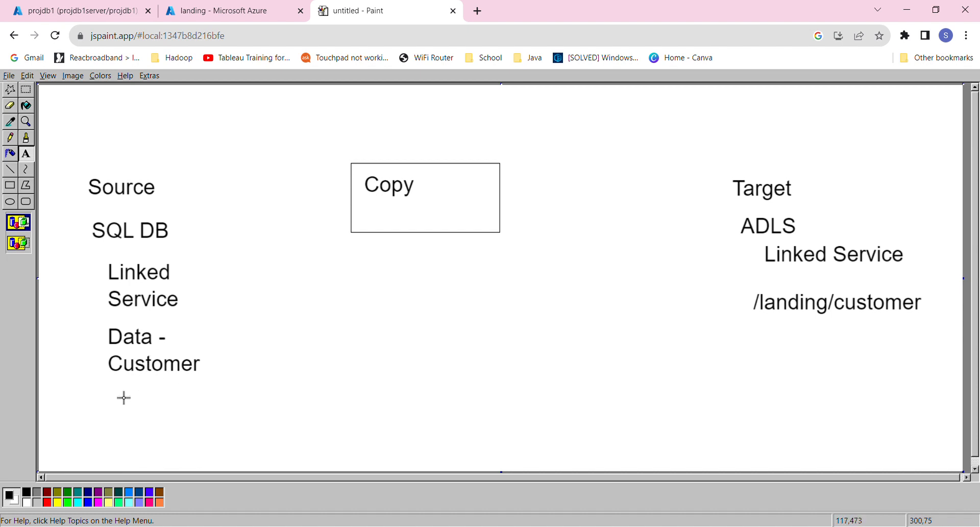
Add the text "Data set" below Data - Customer in the Source column and below /landing/customer in the Target column
{"action": "left_click_drag", "start_coordinate": [118, 392], "coordinate": [252, 432]}
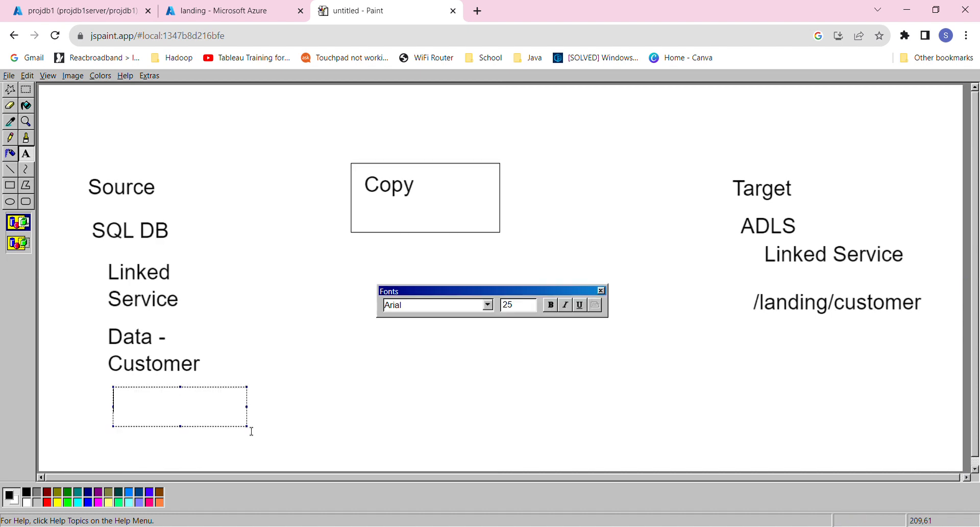
{"action": "type", "text": "Data set"}
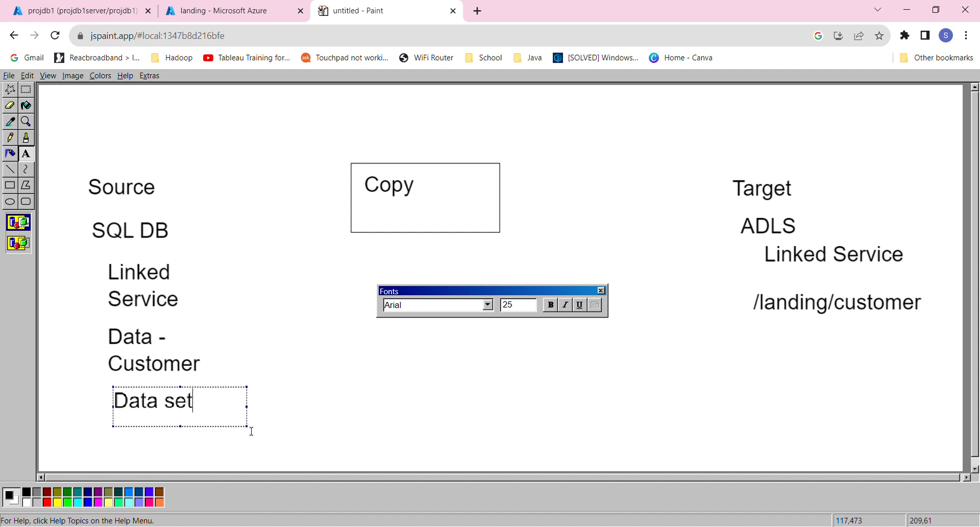
{"action": "left_click", "coordinate": [367, 394]}
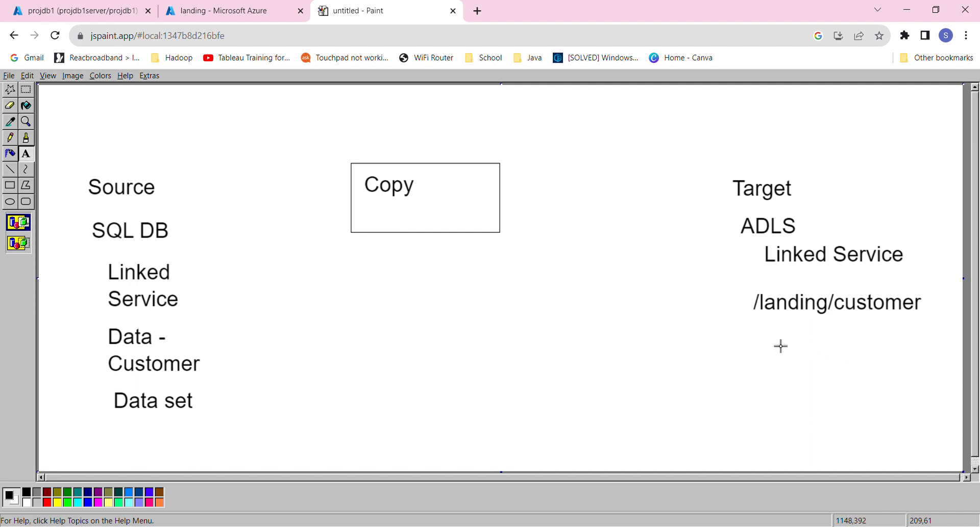
{"action": "left_click_drag", "start_coordinate": [779, 345], "coordinate": [911, 391]}
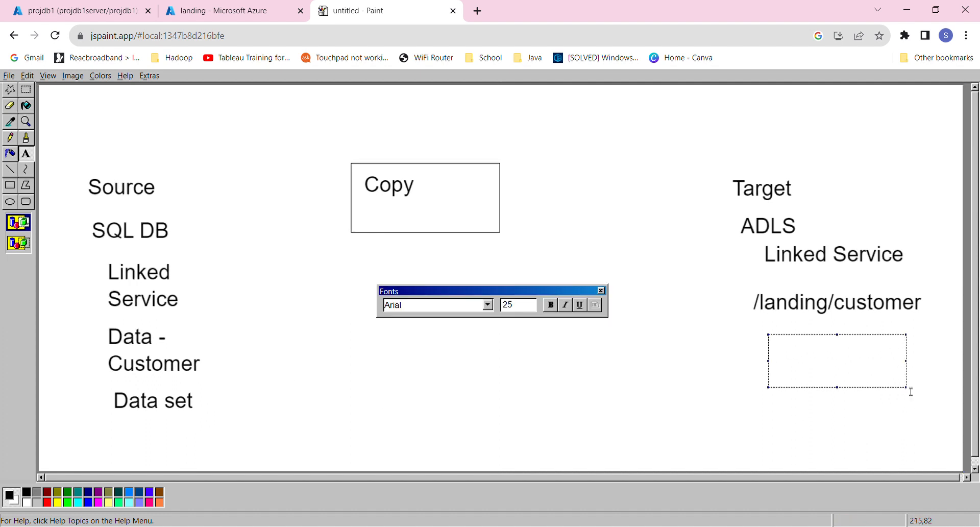
{"action": "type", "text": "Data"}
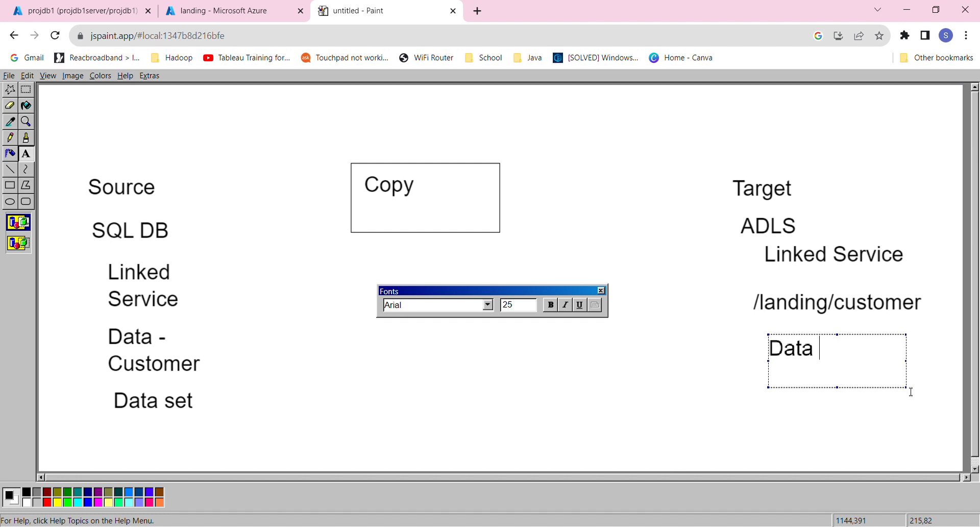
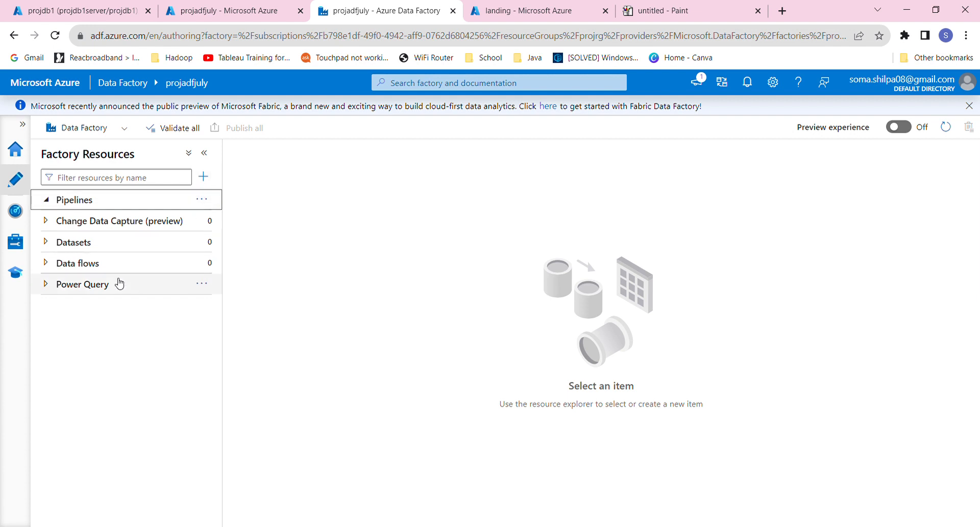
Recheck the Paint diagram, then in the projadfjuly data factory start a new linked service of type Azure SQL Database, searching for "sql"
{"action": "left_click", "coordinate": [701, 6]}
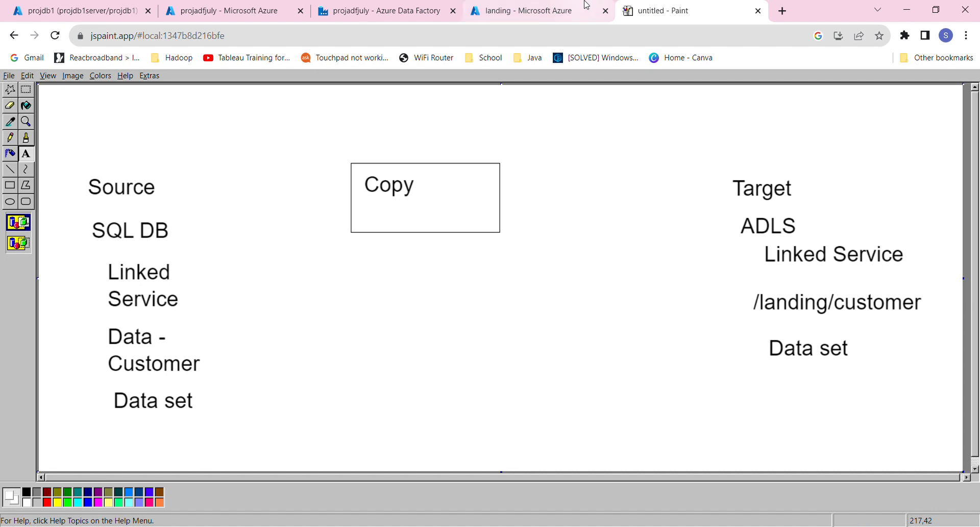
{"action": "left_click", "coordinate": [383, 10]}
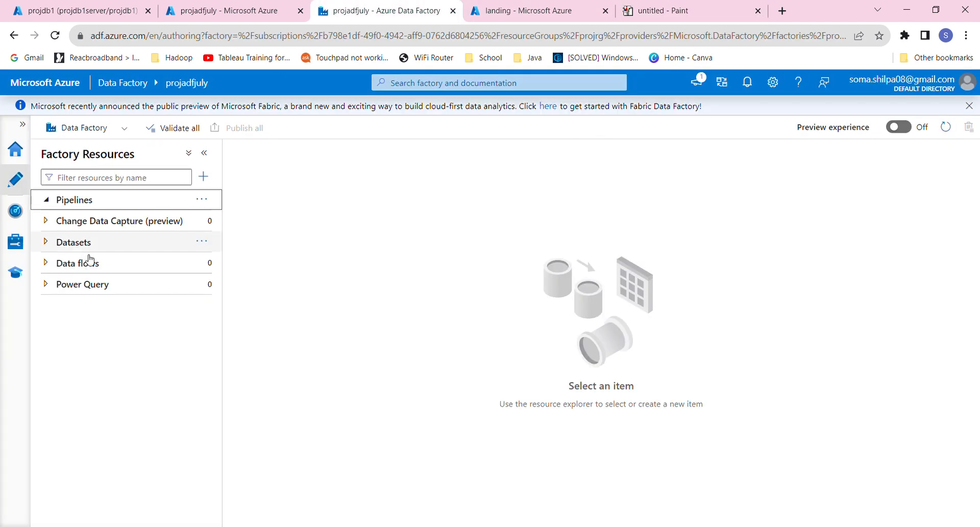
{"action": "left_click", "coordinate": [19, 247]}
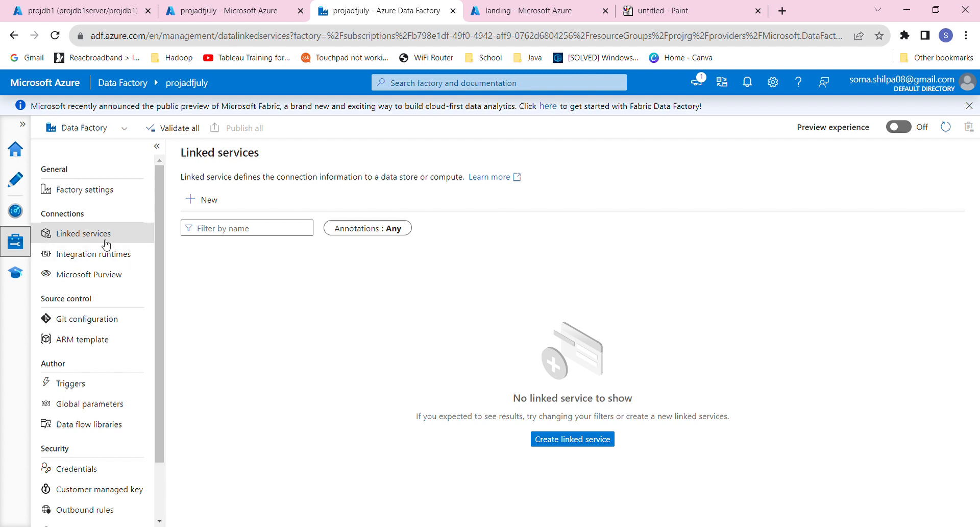
{"action": "left_click", "coordinate": [573, 440]}
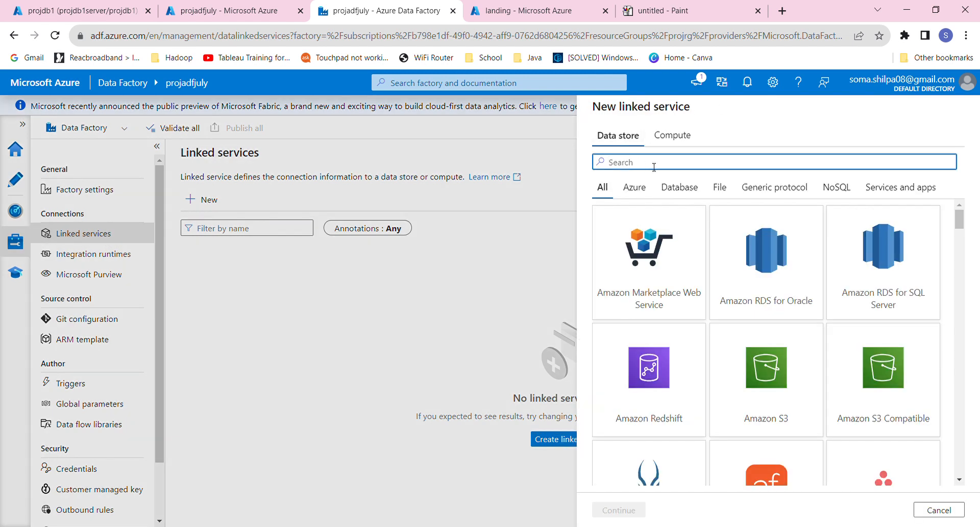
{"action": "type", "text": "sql"}
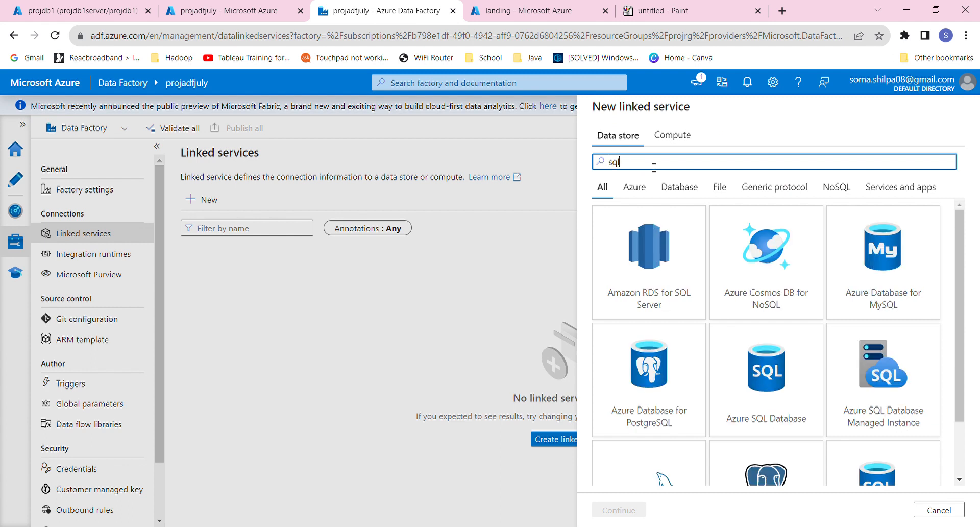
{"action": "left_click", "coordinate": [774, 361]}
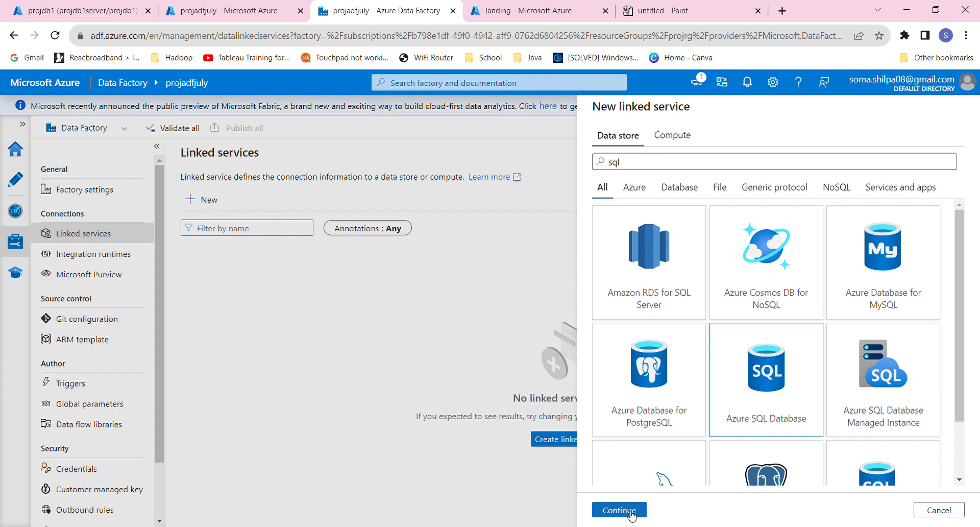
{"action": "left_click", "coordinate": [632, 510]}
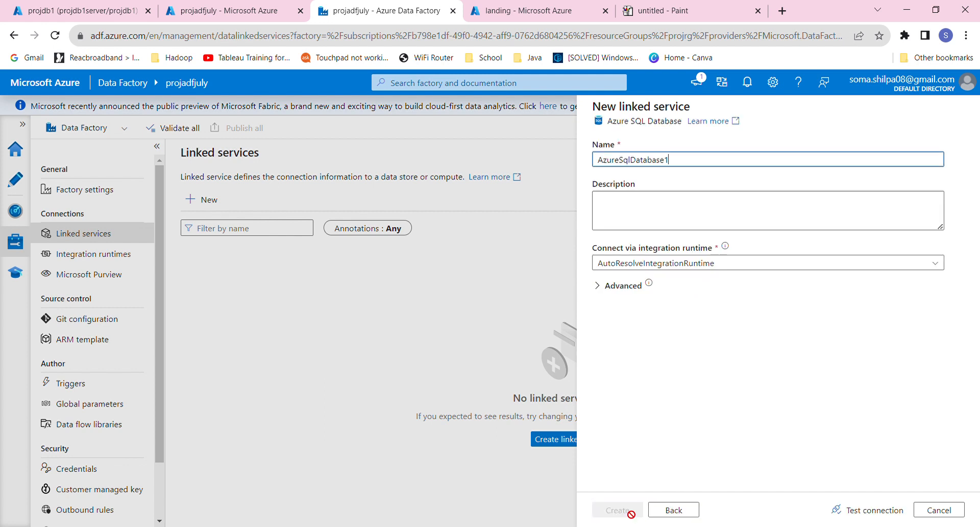
Name the new Azure SQL Database linked service ls_sql_projdb
{"action": "double_click", "coordinate": [684, 160]}
{"action": "type", "text": "ls_sql_db"}
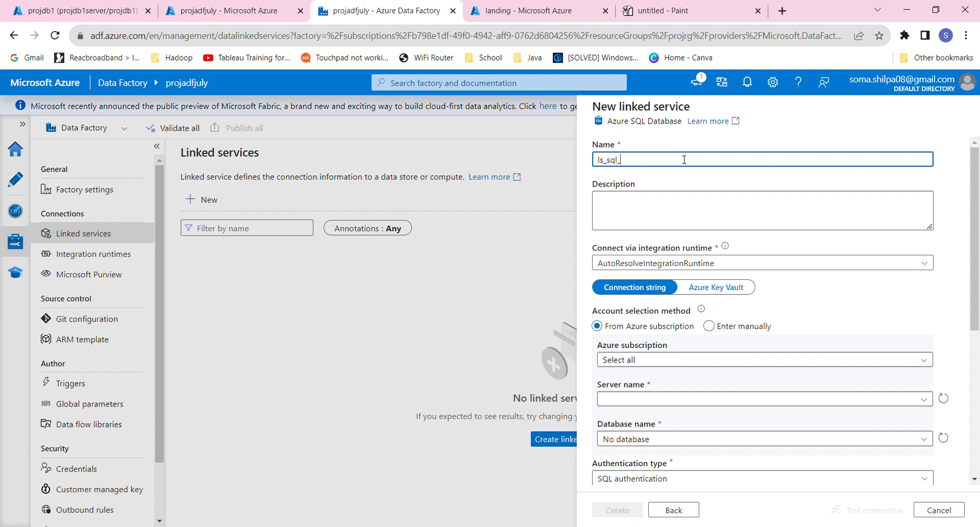
{"action": "left_click", "coordinate": [644, 211]}
{"action": "left_click", "coordinate": [675, 282]}
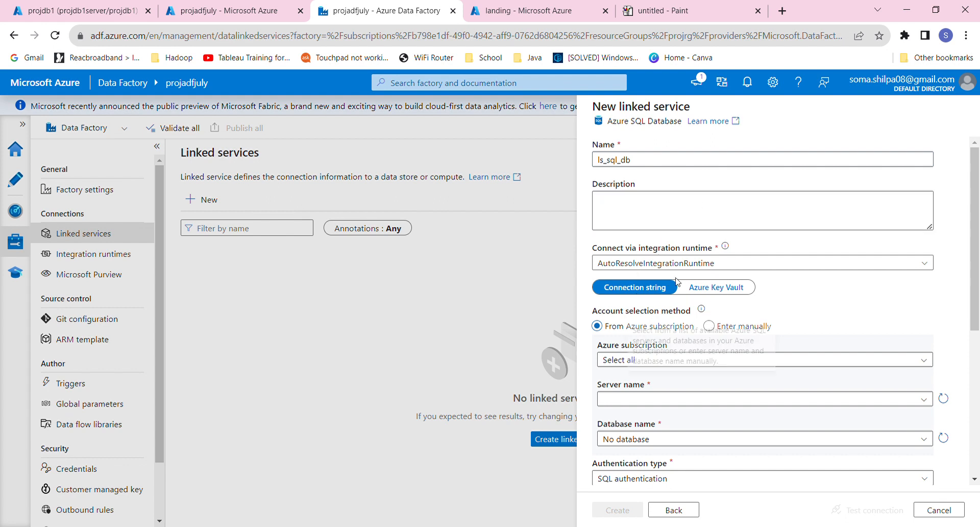
{"action": "left_click", "coordinate": [657, 160]}
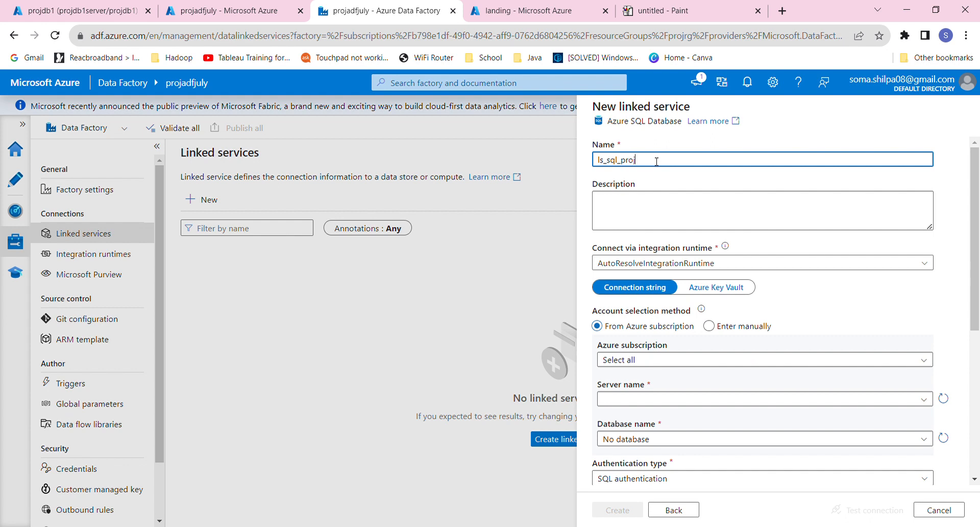
{"action": "left_click", "coordinate": [646, 204]}
{"action": "left_click", "coordinate": [684, 297]}
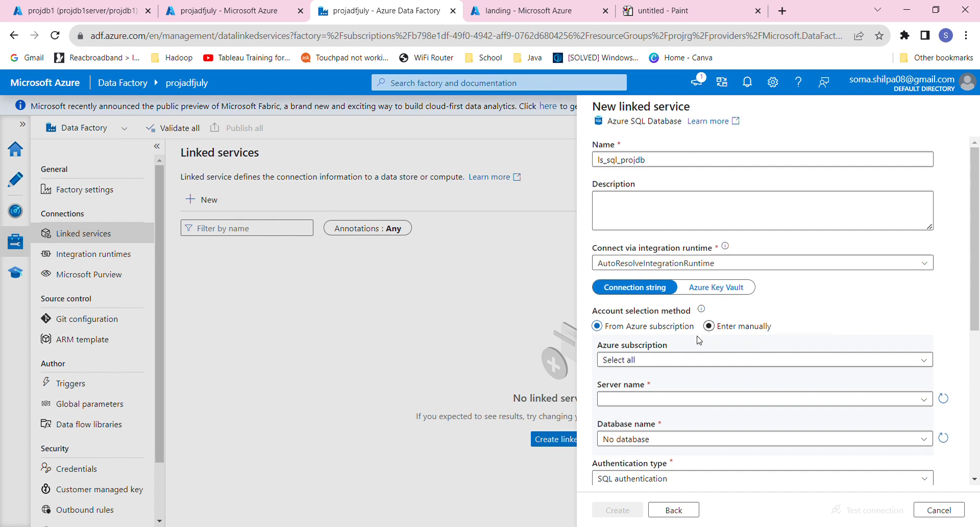
Point the linked service to the Free Trial subscription, server projdb1server and database projdb1
{"action": "left_click", "coordinate": [648, 361]}
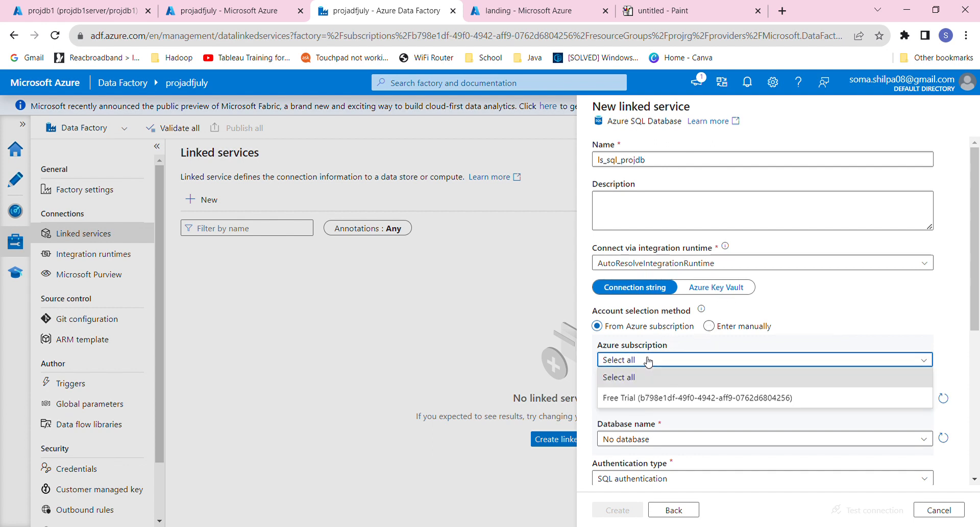
{"action": "left_click", "coordinate": [658, 401]}
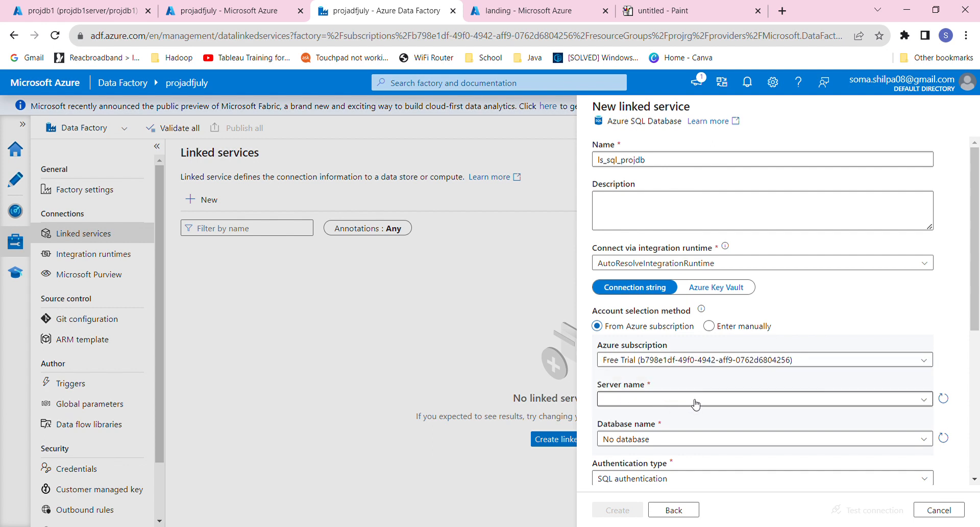
{"action": "left_click", "coordinate": [695, 404]}
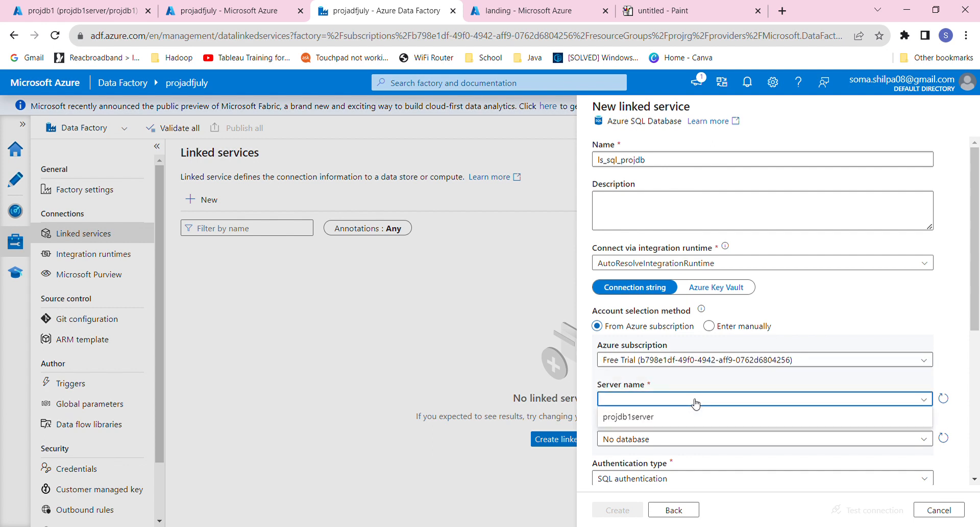
{"action": "left_click", "coordinate": [655, 421]}
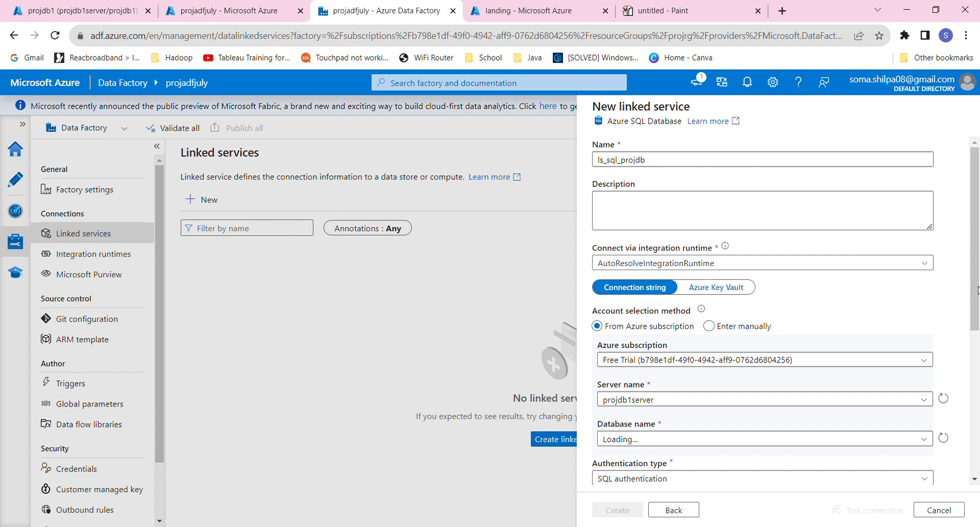
{"action": "scroll", "coordinate": [664, 296], "scroll_direction": "down", "scroll_amount": 3}
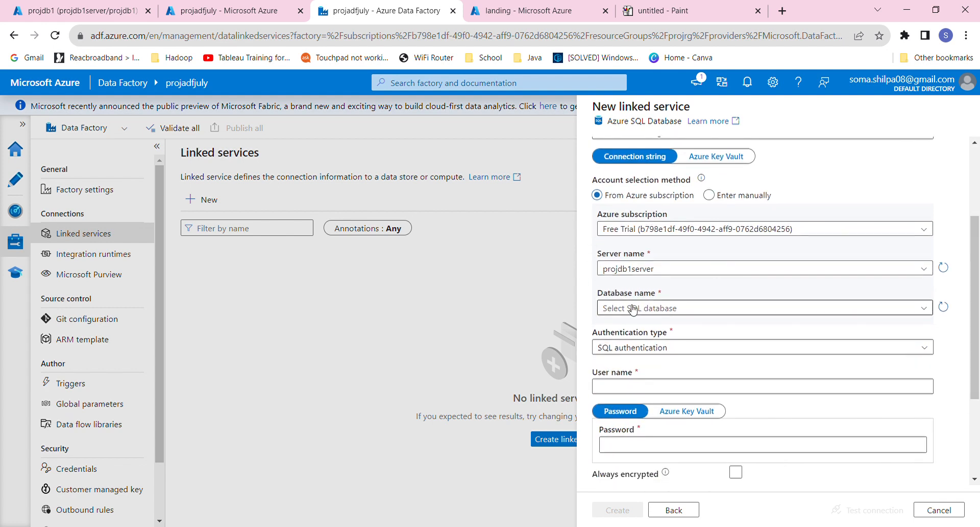
{"action": "left_click", "coordinate": [633, 308]}
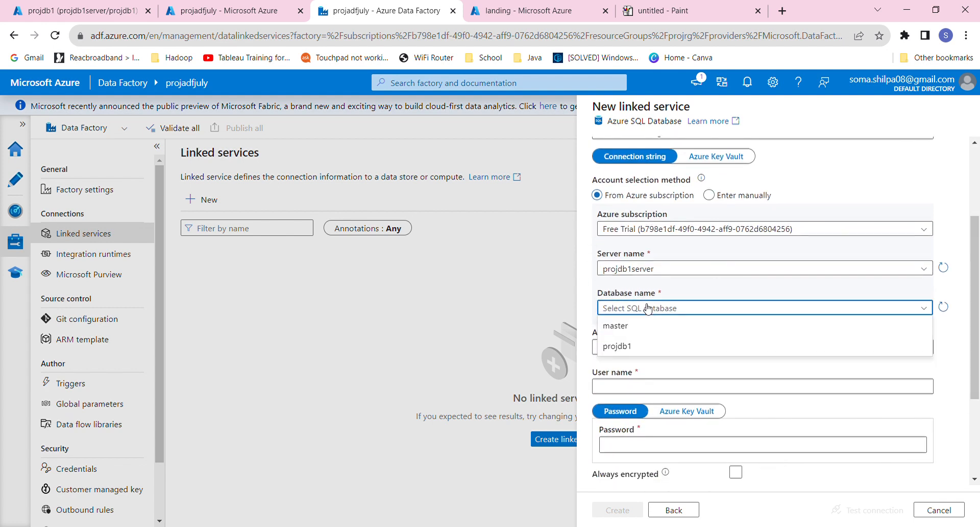
{"action": "left_click", "coordinate": [637, 352]}
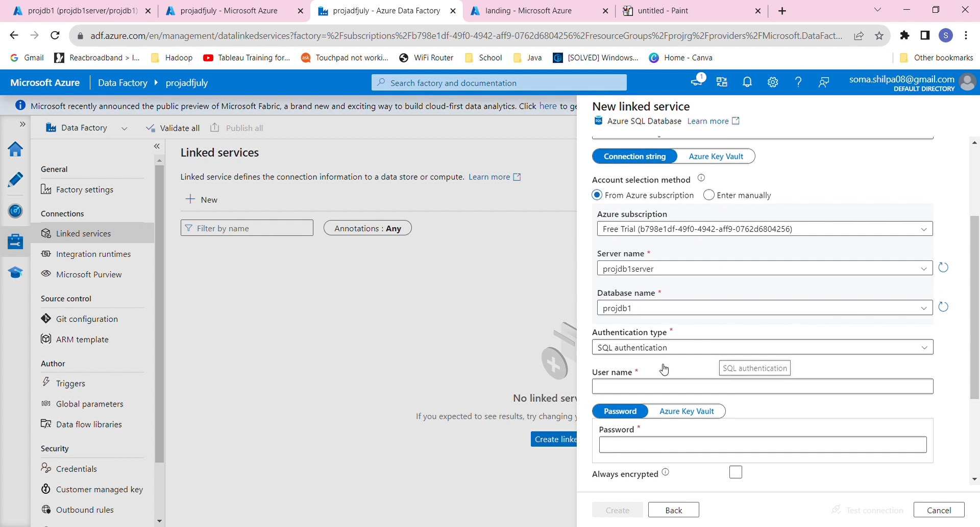
Enter the user name ssadmin and the account password for SQL authentication
{"action": "left_click", "coordinate": [607, 391]}
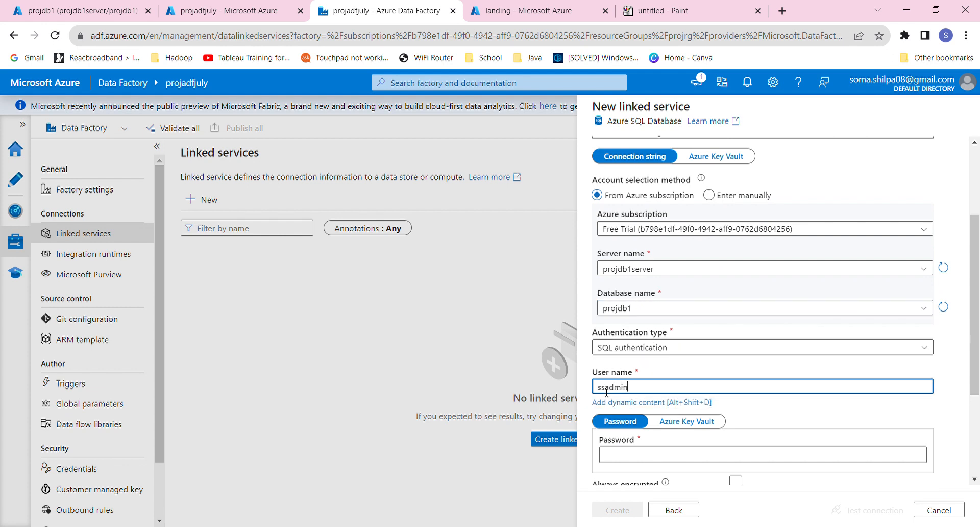
{"action": "left_click", "coordinate": [640, 454]}
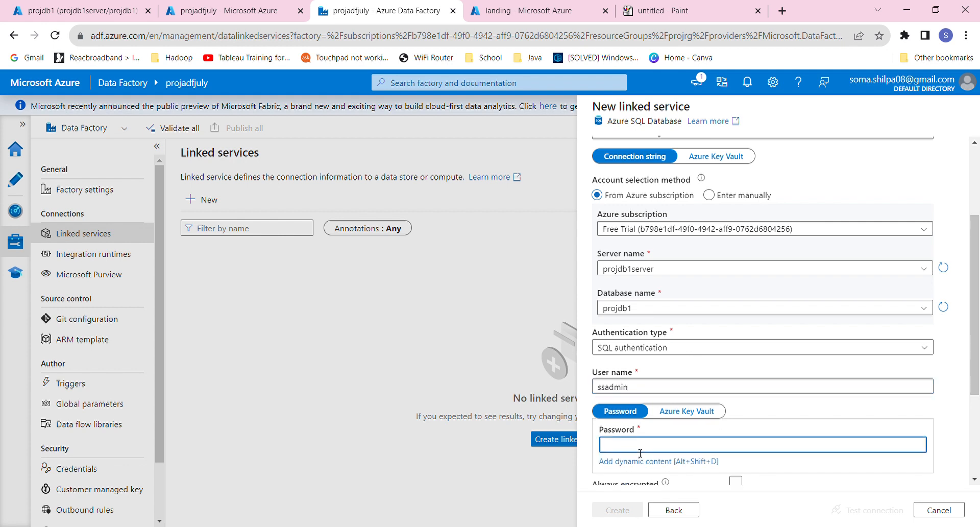
{"action": "type", "text": "••"}
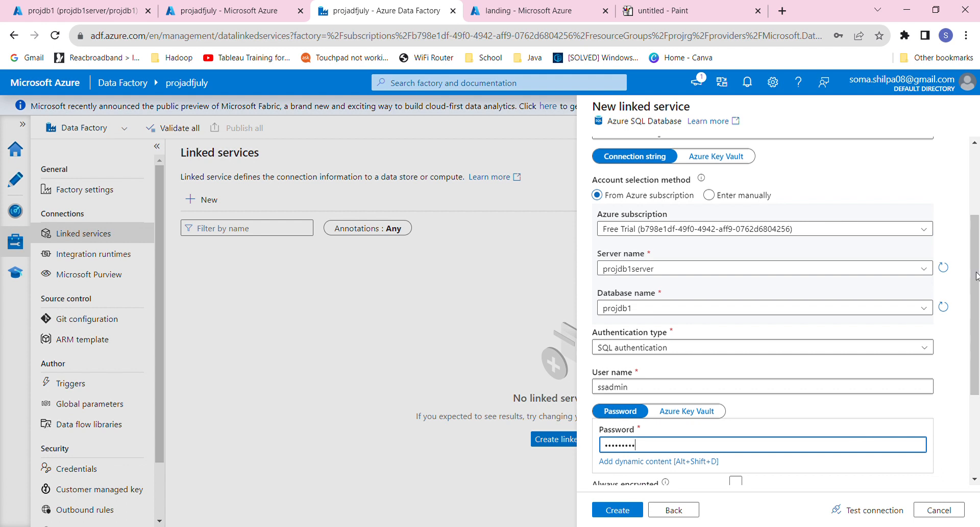
Test the connection to the SQL database and create the linked service
{"action": "left_click_drag", "start_coordinate": [976, 276], "coordinate": [976, 341]}
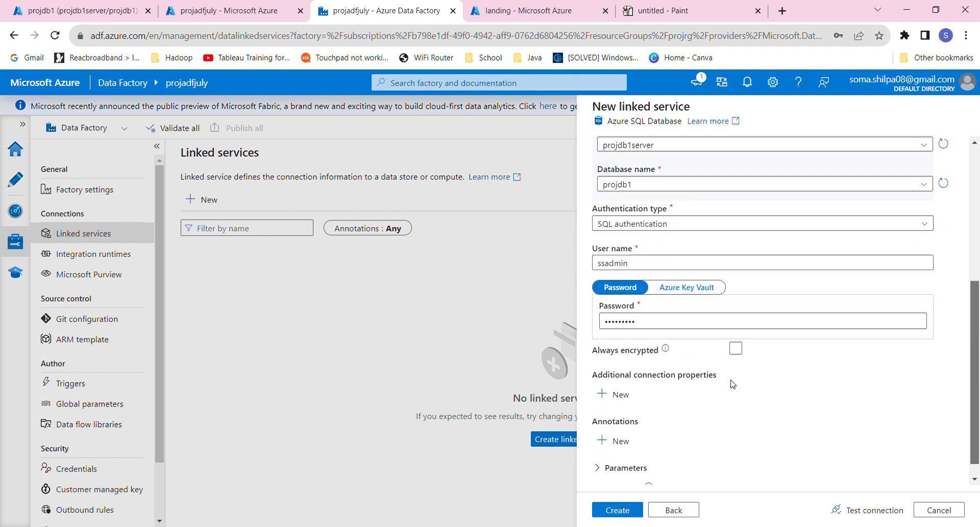
{"action": "left_click", "coordinate": [879, 509]}
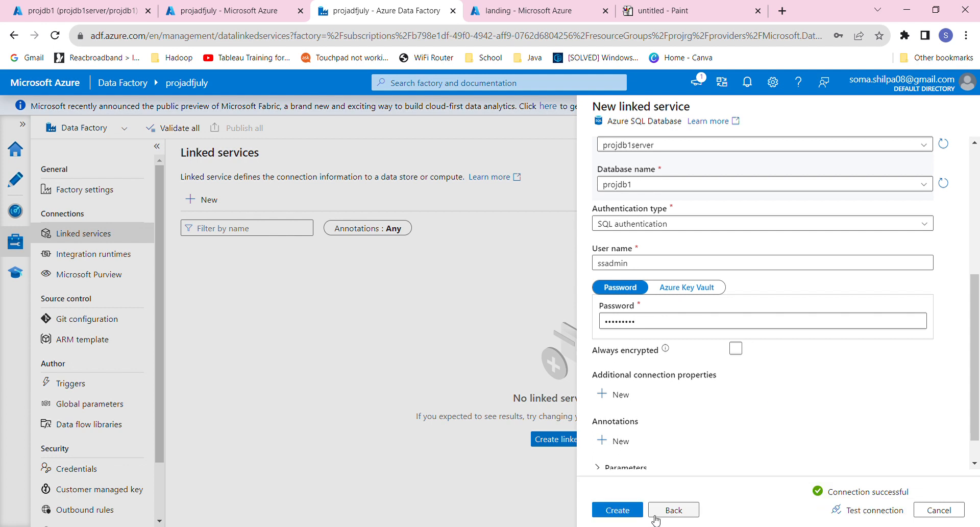
{"action": "left_click", "coordinate": [618, 510]}
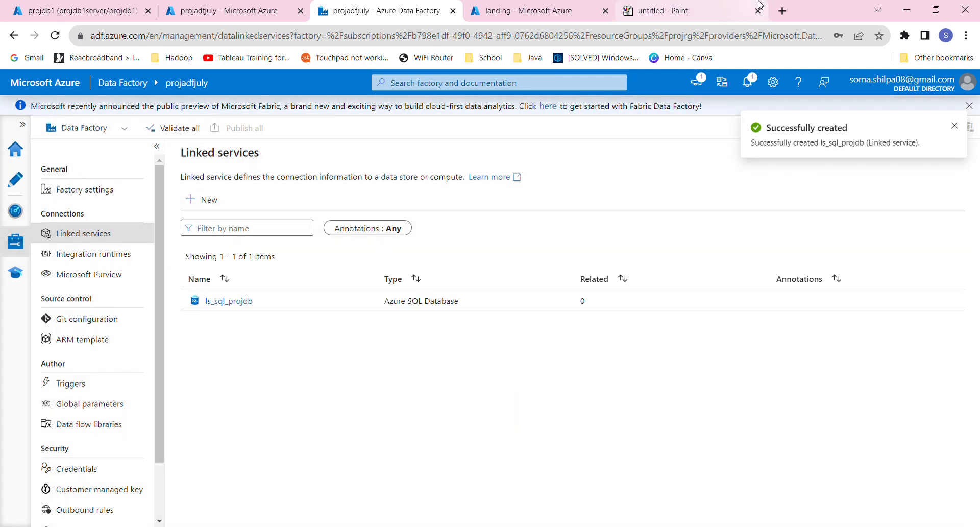
Recheck the Paint diagram and landing container, then start a new Azure Data Lake Storage Gen2 linked service in projadfjuly, searching for "data"
{"action": "left_click", "coordinate": [664, 11]}
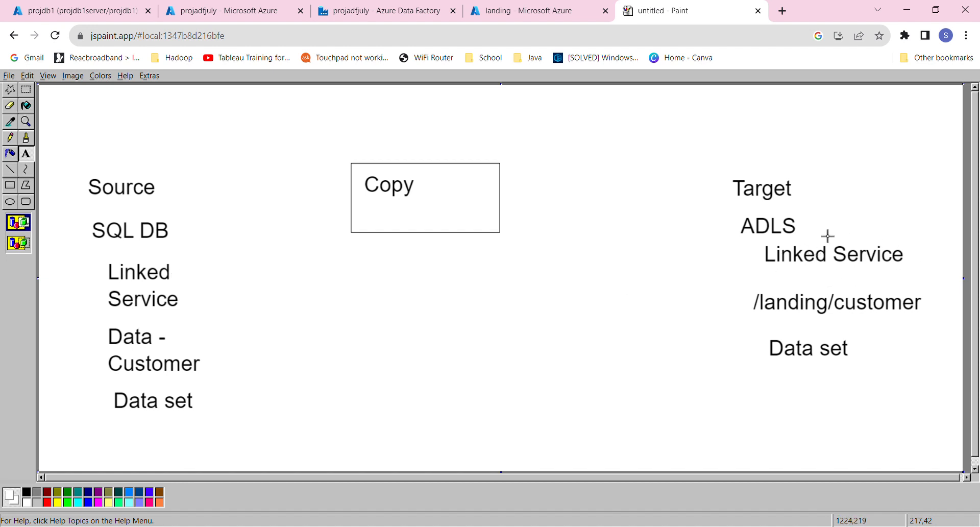
{"action": "left_click", "coordinate": [565, 10]}
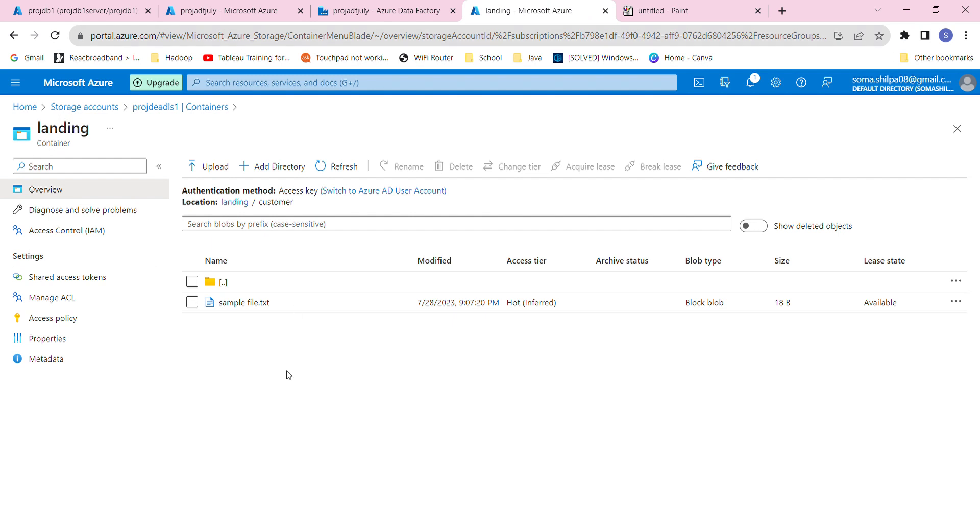
{"action": "left_click", "coordinate": [322, 6]}
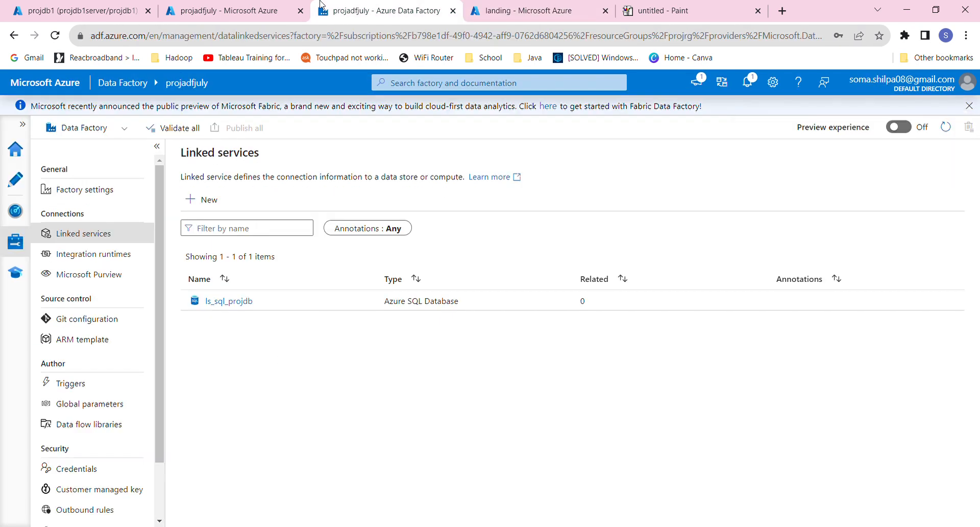
{"action": "left_click", "coordinate": [215, 205]}
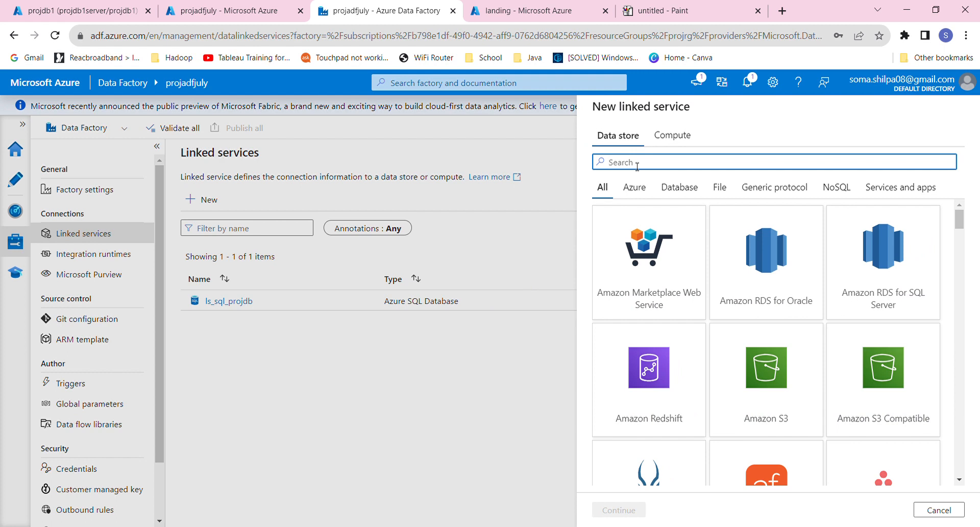
{"action": "type", "text": "data"}
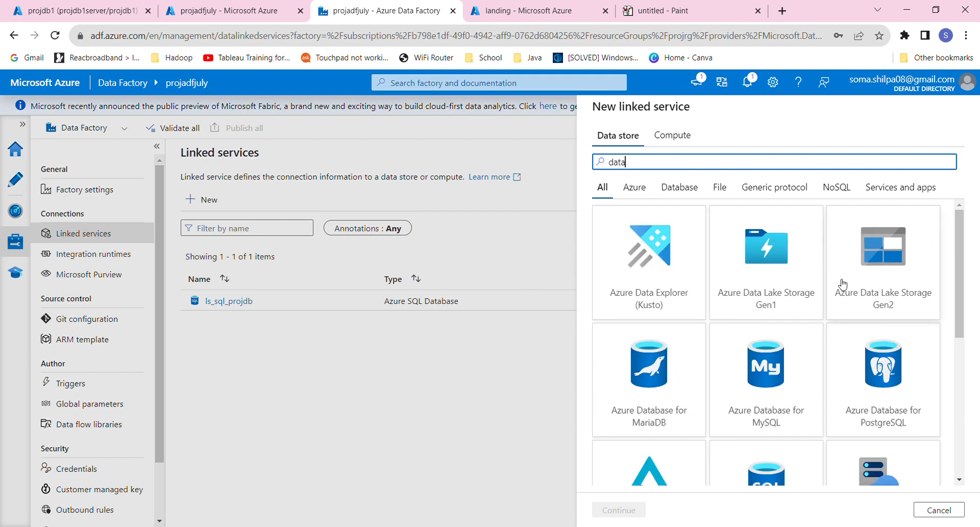
{"action": "left_click", "coordinate": [900, 259]}
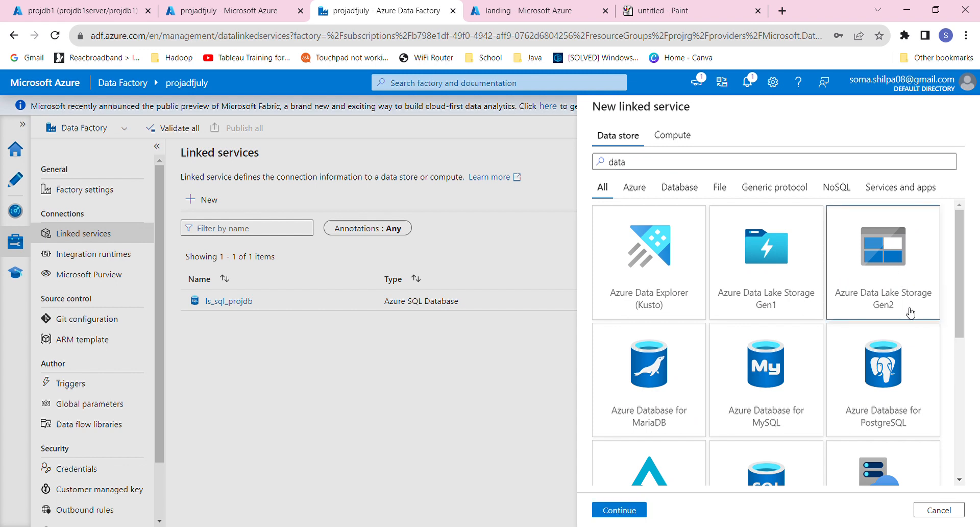
{"action": "left_click", "coordinate": [631, 510]}
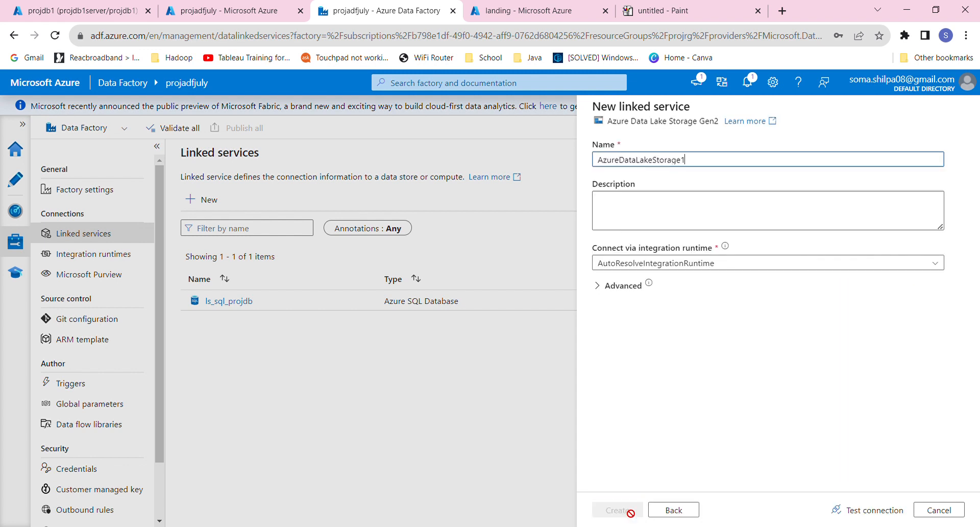
Name the new Azure Data Lake Storage Gen2 linked service ls_adls_projadls
{"action": "double_click", "coordinate": [700, 163]}
{"action": "type", "text": "ls_adls_projadls"}
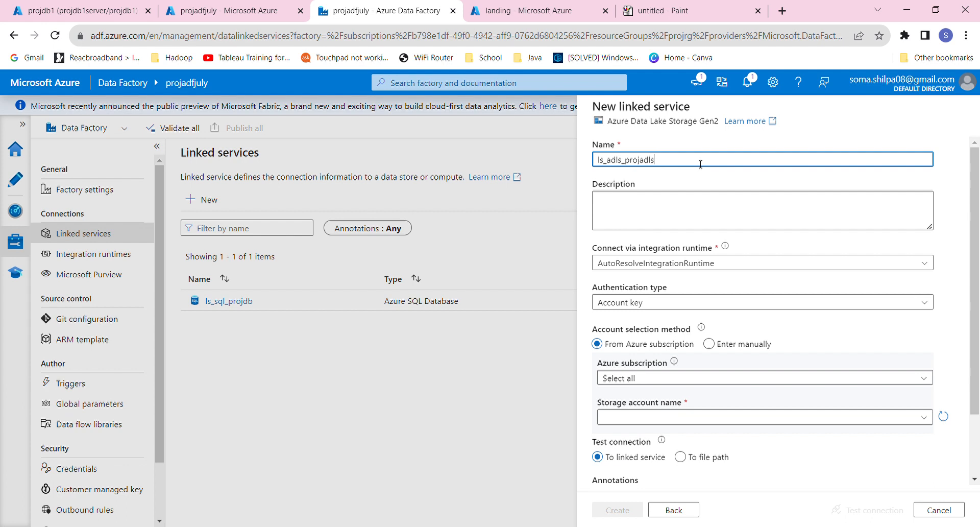
{"action": "left_click", "coordinate": [674, 216]}
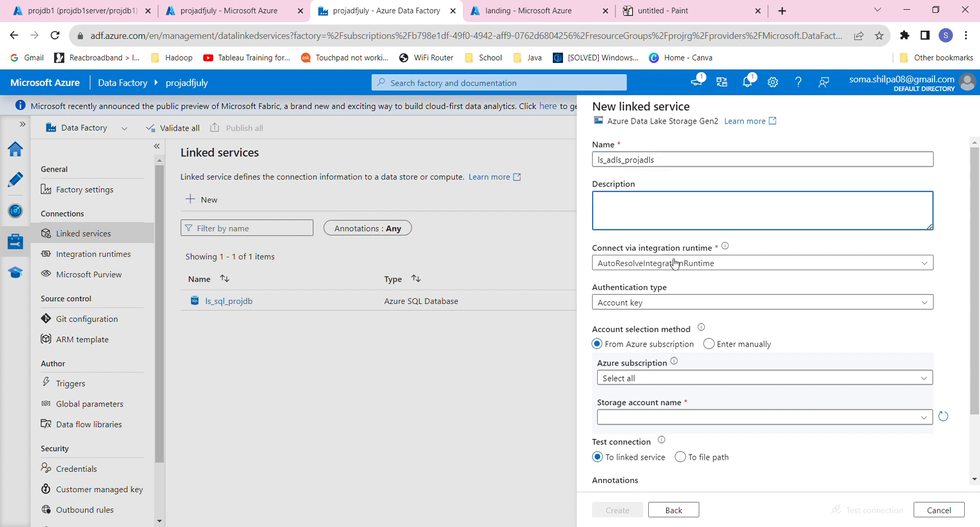
Select the Free Trial subscription and storage account projdeadls1, and create the Data Lake linked service
{"action": "left_click", "coordinate": [640, 379]}
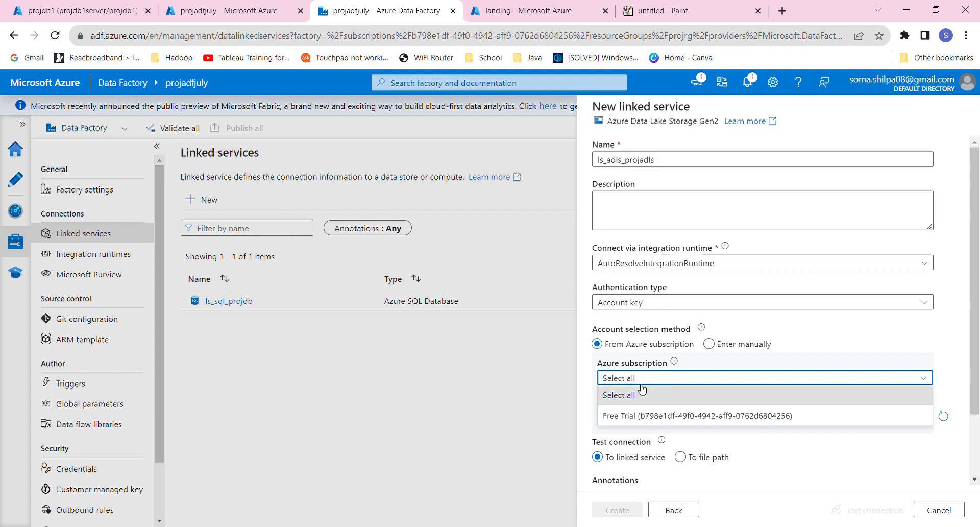
{"action": "left_click", "coordinate": [648, 415]}
{"action": "left_click", "coordinate": [673, 418]}
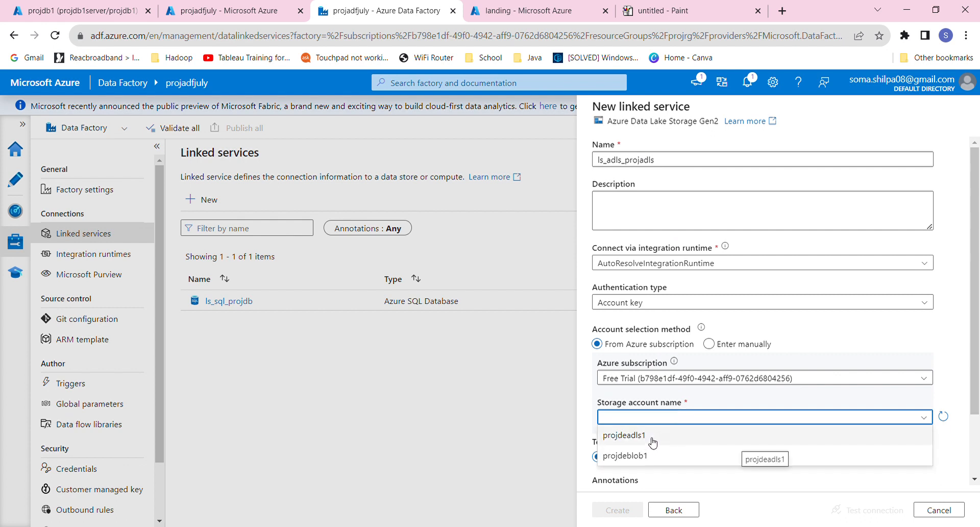
{"action": "left_click", "coordinate": [654, 442]}
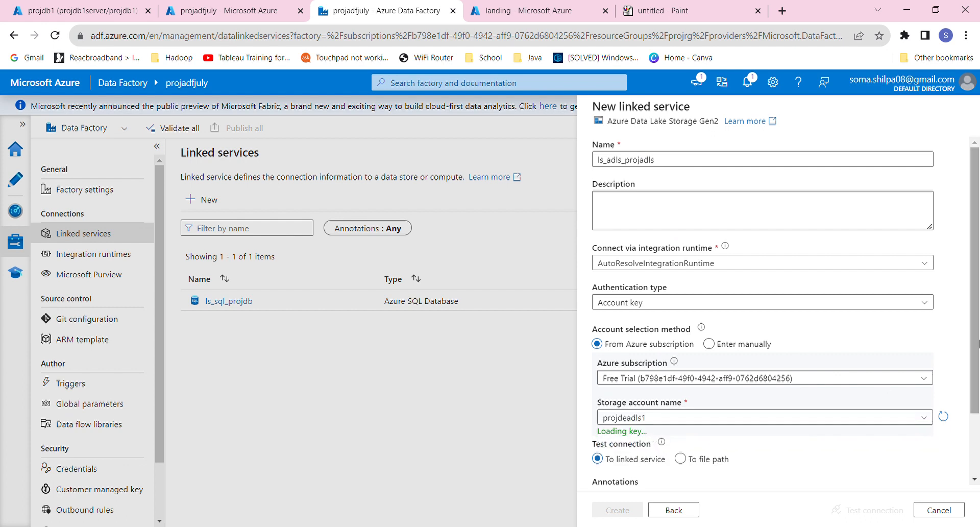
{"action": "left_click_drag", "start_coordinate": [973, 301], "coordinate": [978, 409]}
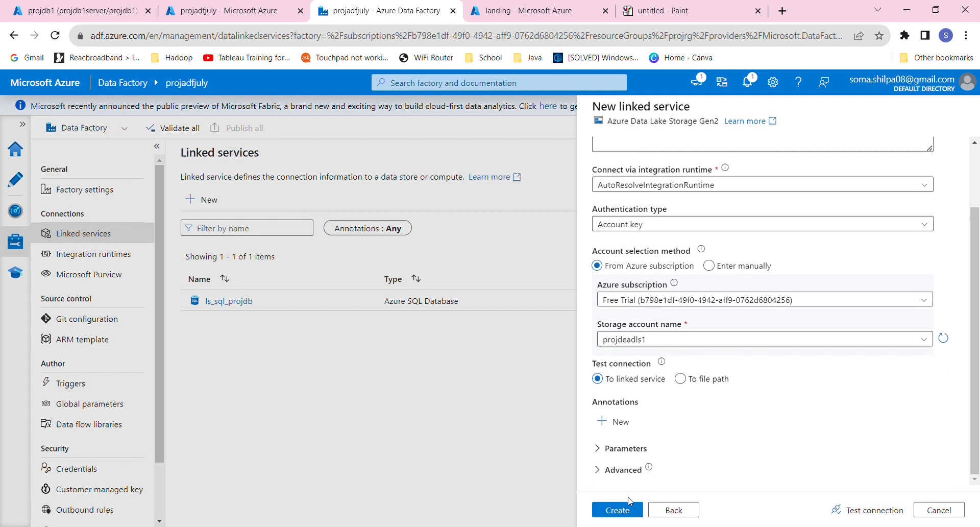
{"action": "left_click", "coordinate": [618, 510]}
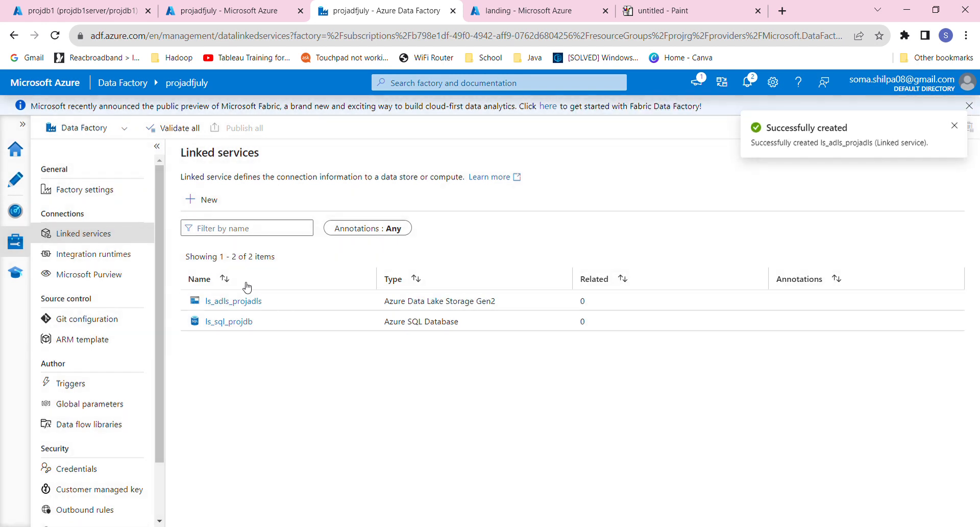
Reopen the ls_adls_projadls linked service, test its connection and close it without changes
{"action": "left_click", "coordinate": [243, 303]}
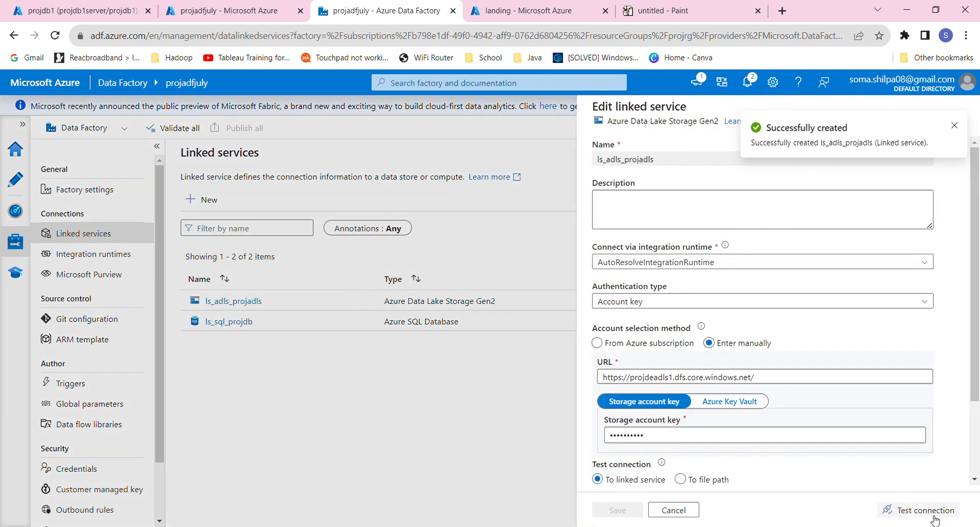
{"action": "left_click", "coordinate": [934, 511]}
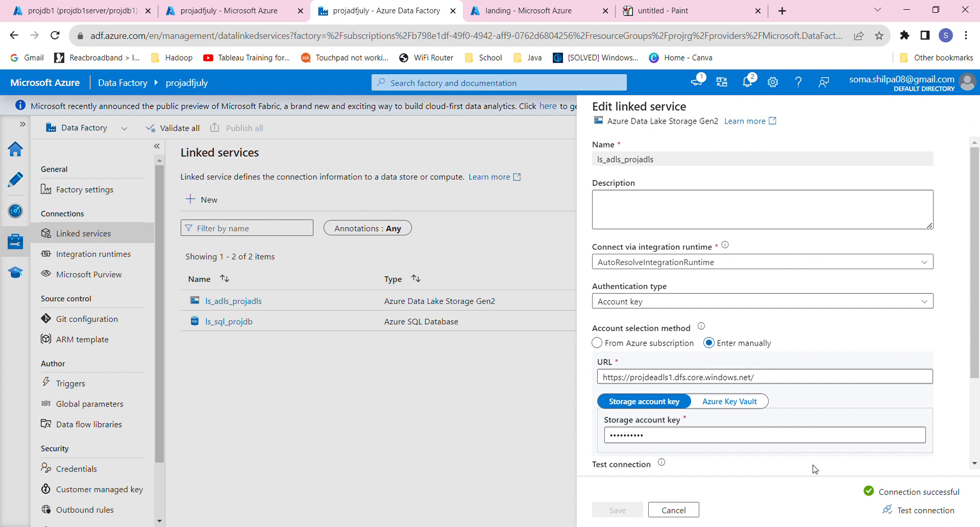
{"action": "left_click", "coordinate": [668, 510]}
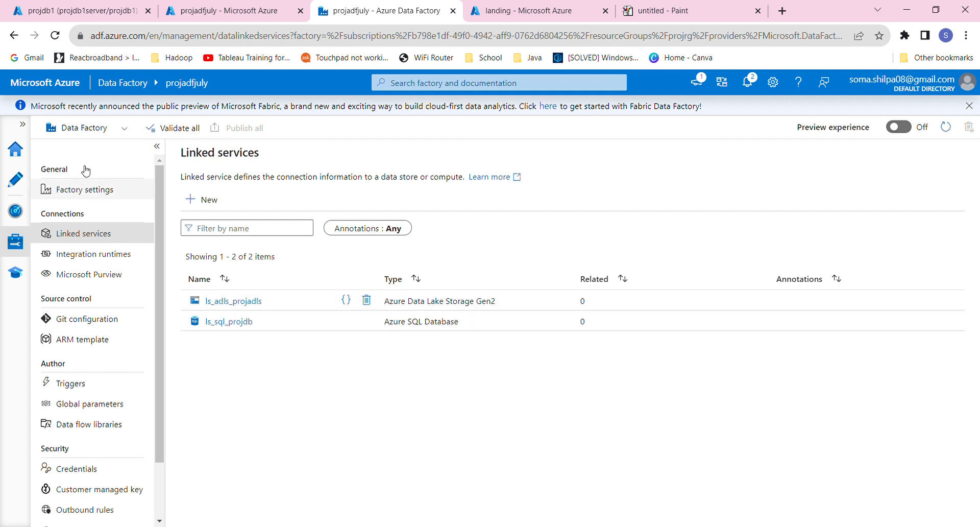
Review the source and target plan in Paint and the landing/customer folder, and return to Azure Data Factory
{"action": "left_click", "coordinate": [703, 3]}
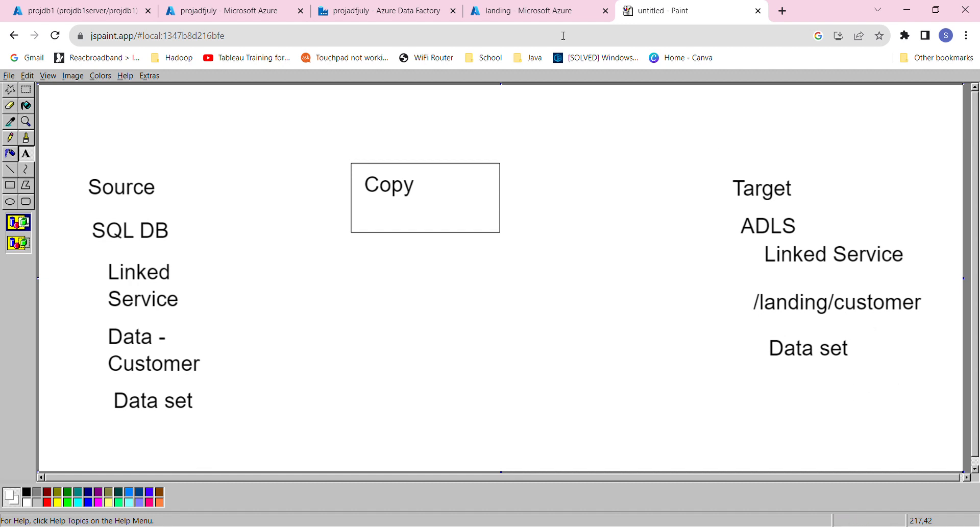
{"action": "left_click", "coordinate": [553, 17]}
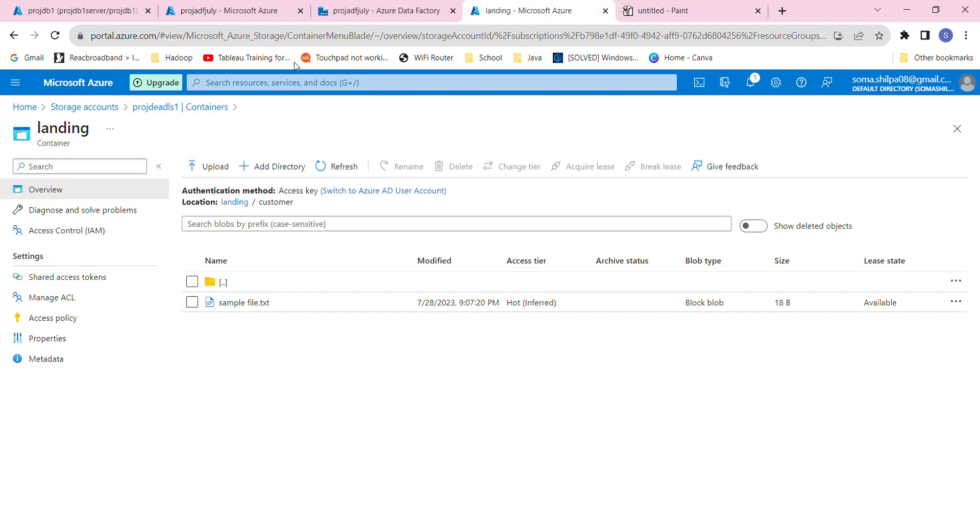
{"action": "left_click", "coordinate": [330, 5]}
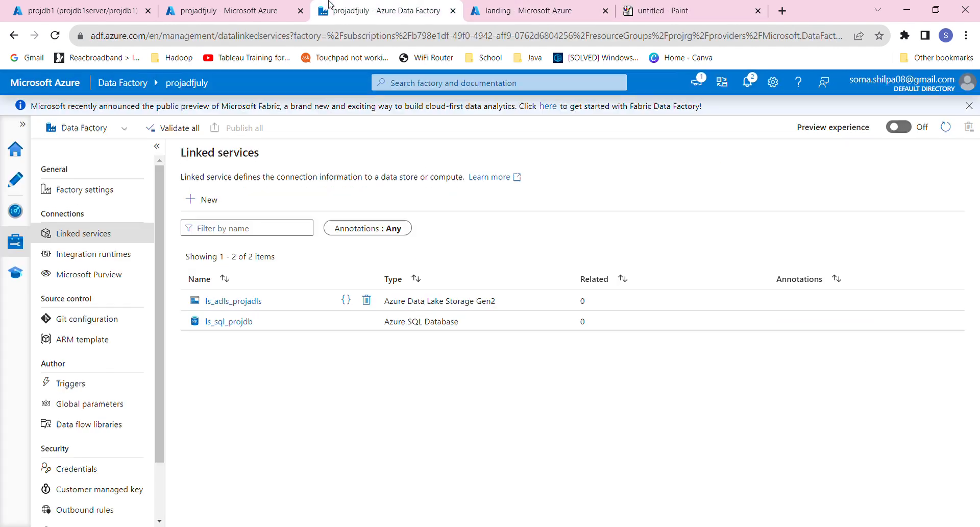
Start a new dataset in the factory's authoring area with Azure SQL Database as its data store, searching for "sql"
{"action": "left_click", "coordinate": [15, 179]}
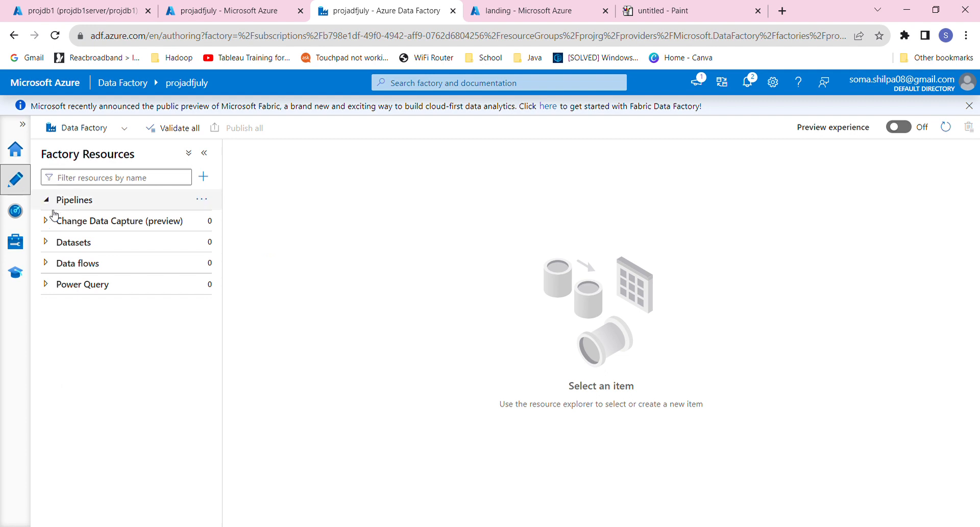
{"action": "left_click", "coordinate": [46, 245]}
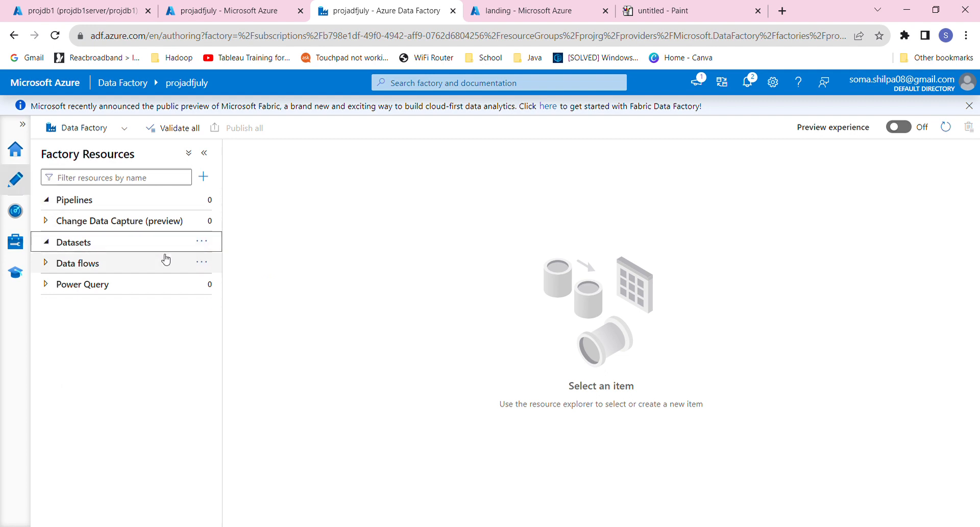
{"action": "left_click", "coordinate": [211, 248]}
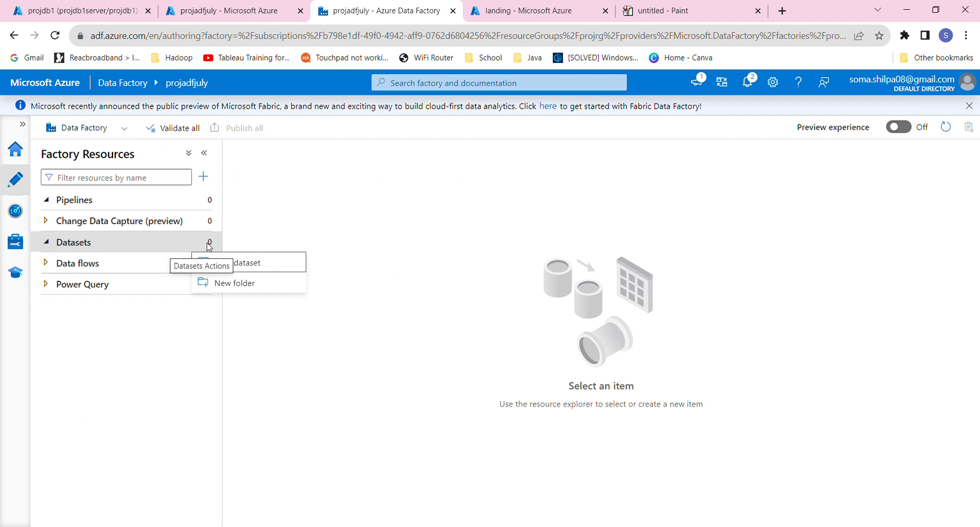
{"action": "left_click", "coordinate": [254, 266]}
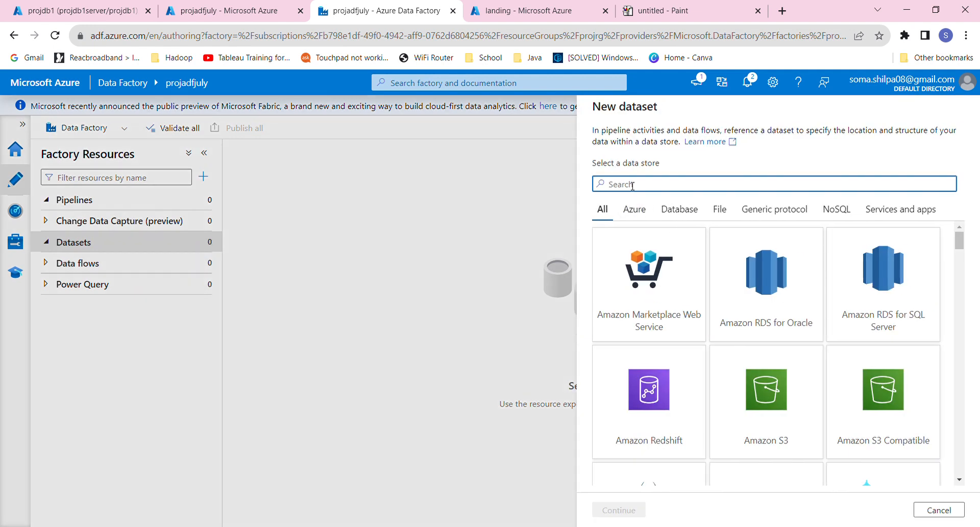
{"action": "type", "text": "sqk"}
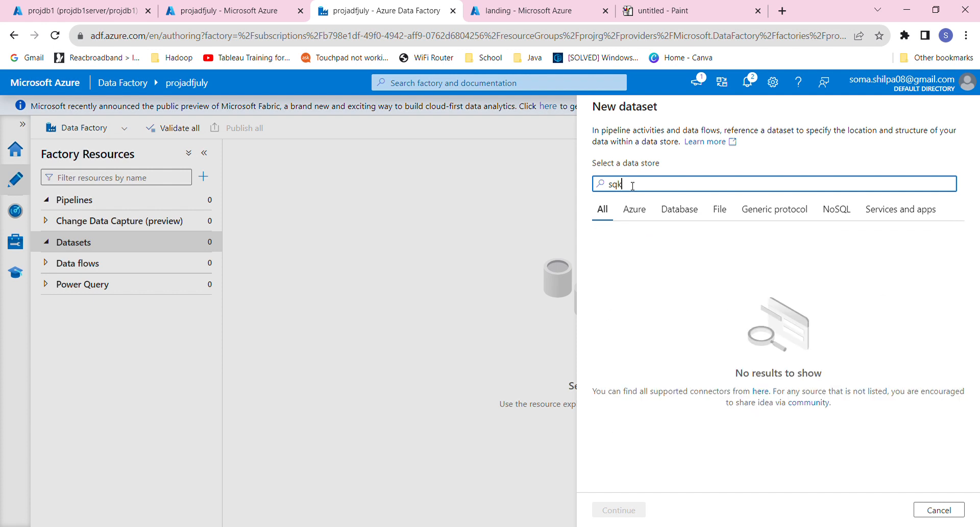
{"action": "key", "text": "BackSpace"}
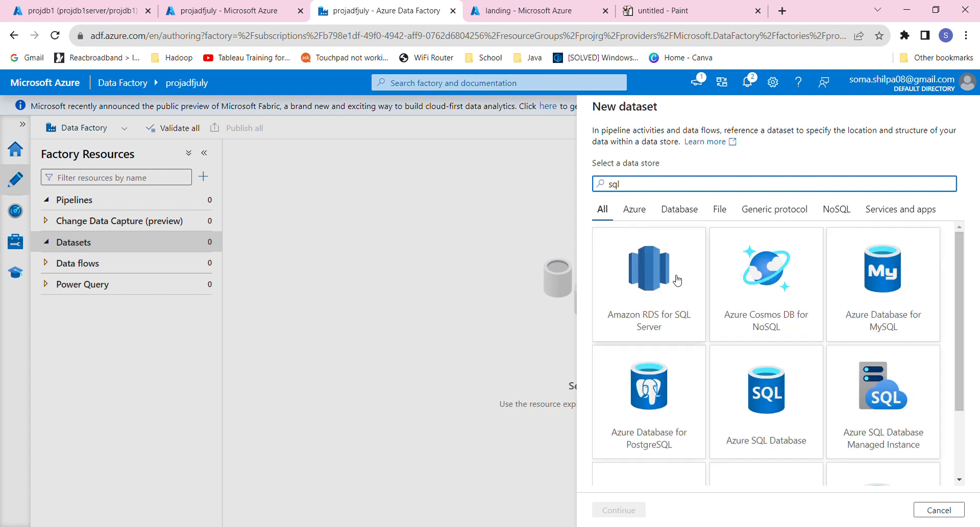
{"action": "left_click", "coordinate": [781, 400]}
{"action": "left_click", "coordinate": [636, 508]}
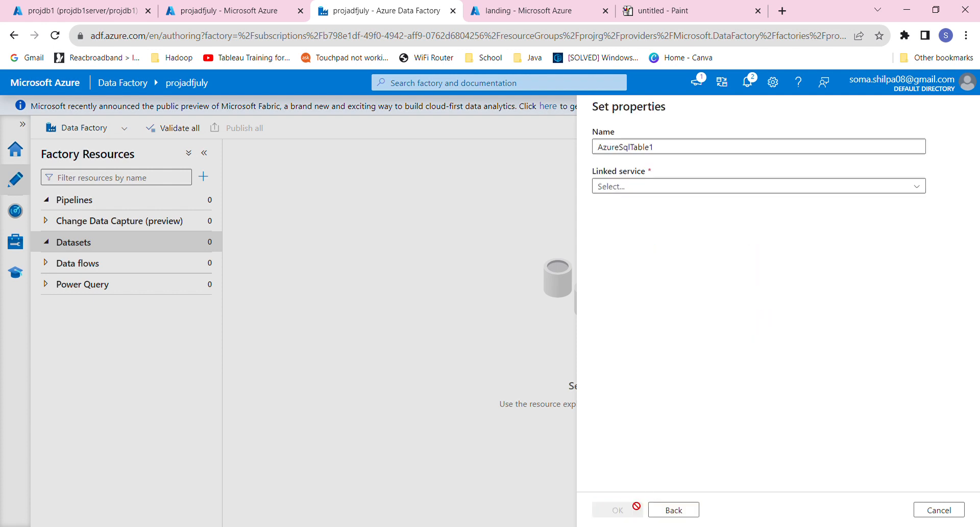
Name the new Azure SQL dataset ds_sql_db_customer
{"action": "left_click", "coordinate": [666, 152]}
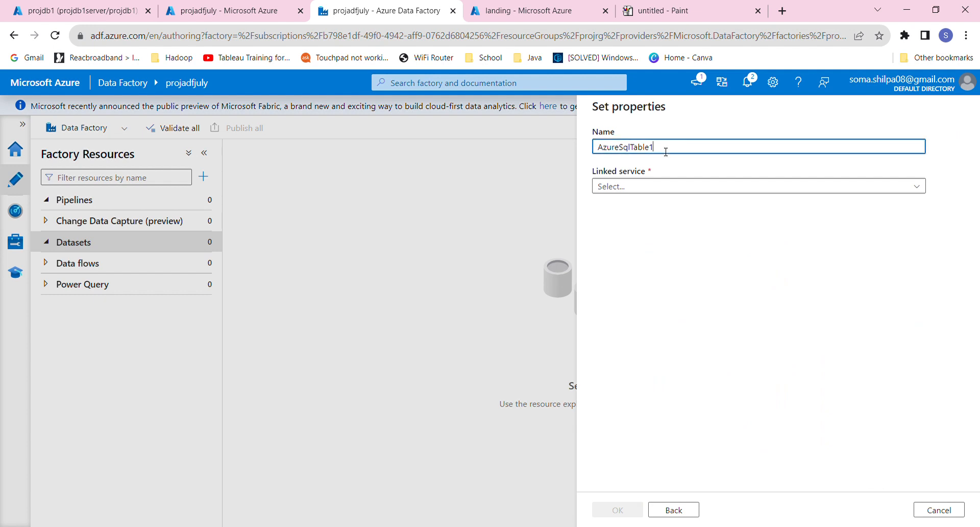
{"action": "double_click", "coordinate": [666, 152]}
{"action": "type", "text": "ds_"}
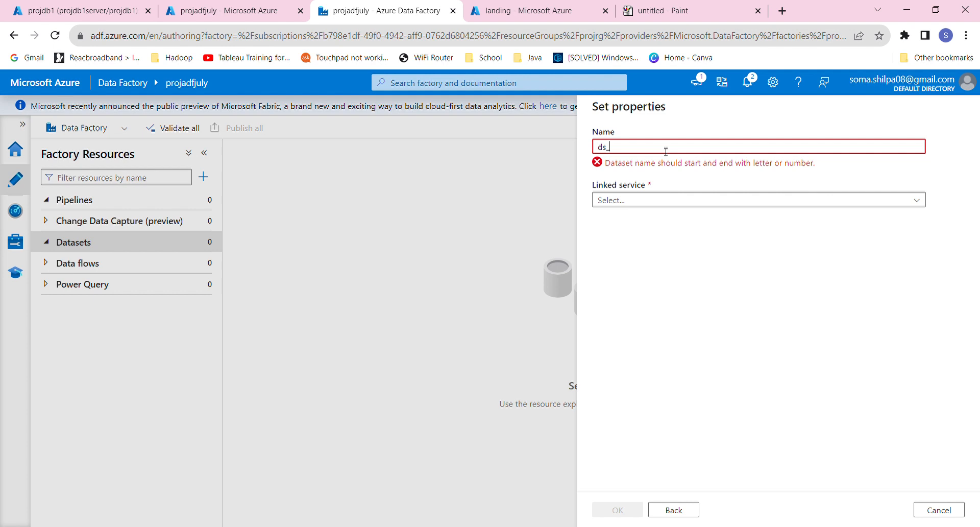
{"action": "type", "text": "sql_db_customer"}
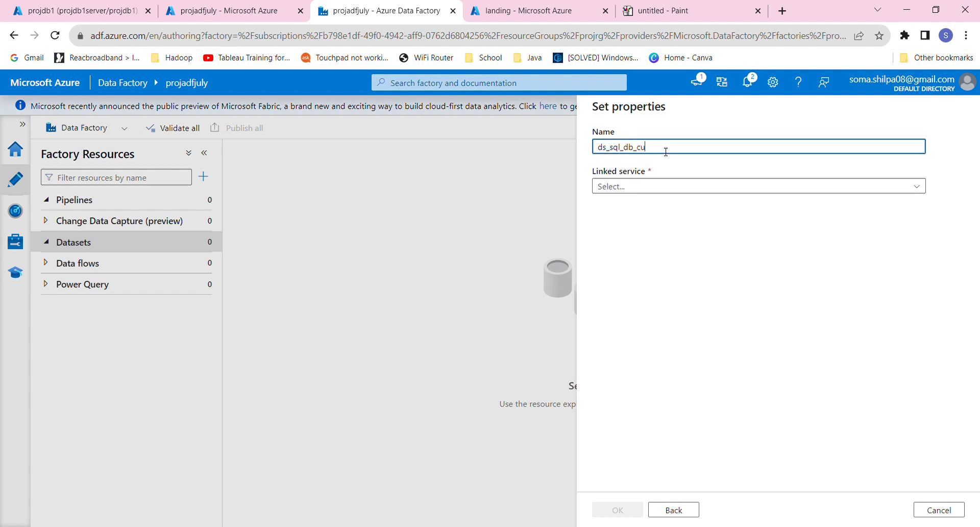
Assign linked service ls_sql_projdb and table SalesLT.Customer to the SQL dataset, and create it
{"action": "left_click", "coordinate": [637, 188]}
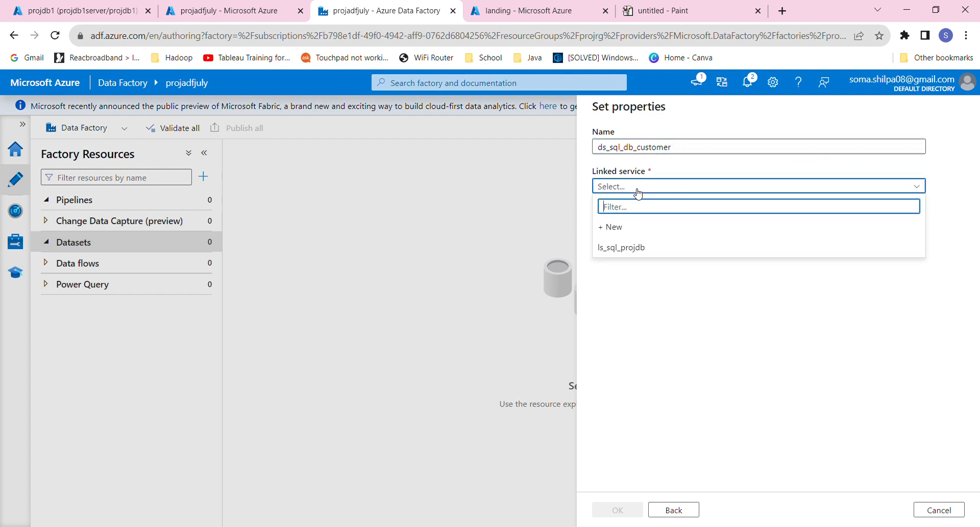
{"action": "left_click", "coordinate": [649, 248]}
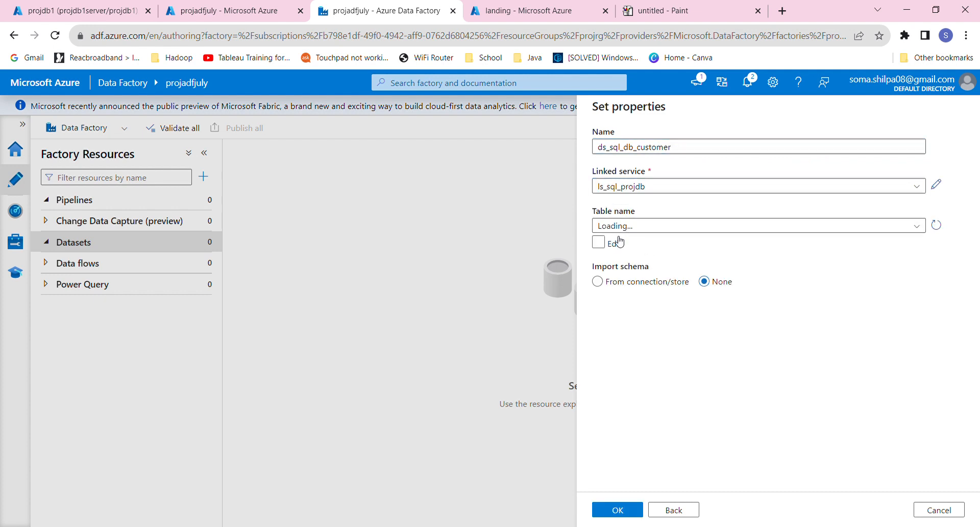
{"action": "left_click", "coordinate": [641, 230]}
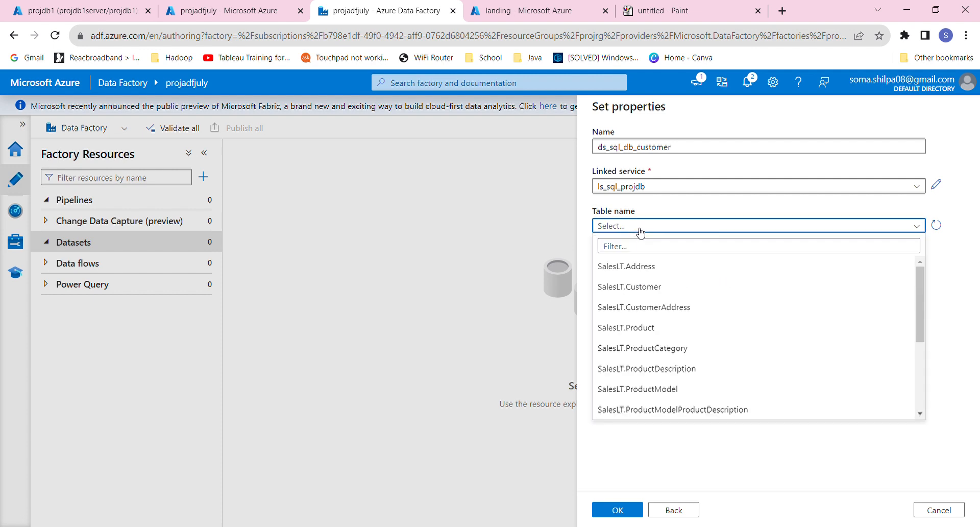
{"action": "left_click", "coordinate": [666, 286]}
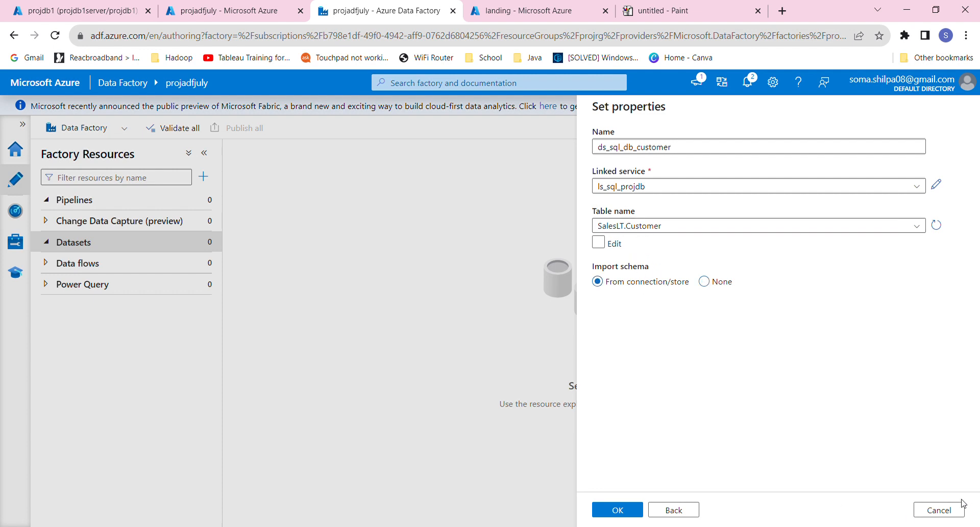
{"action": "left_click", "coordinate": [637, 512]}
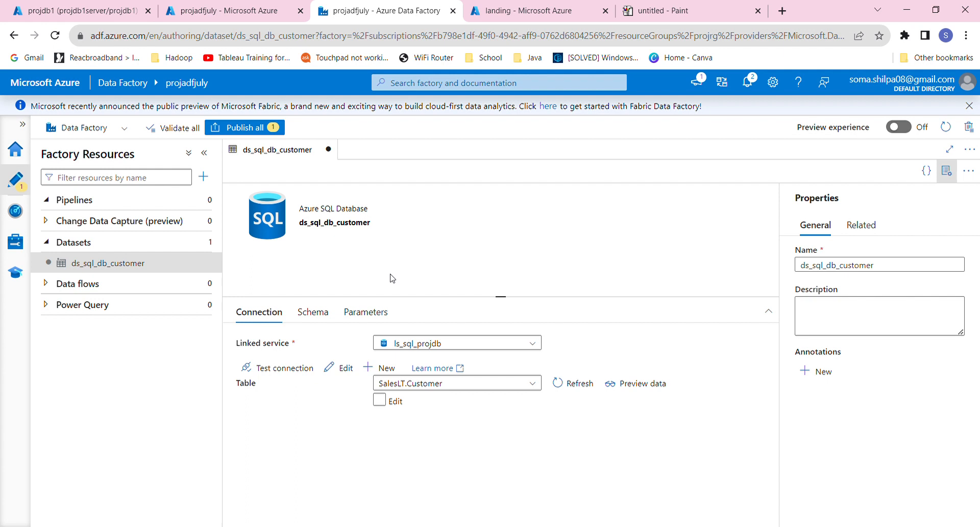
Hide the dataset's properties, preview the SalesLT.Customer data, compare it with the projdb1 query results, and close the preview
{"action": "left_click", "coordinate": [947, 171]}
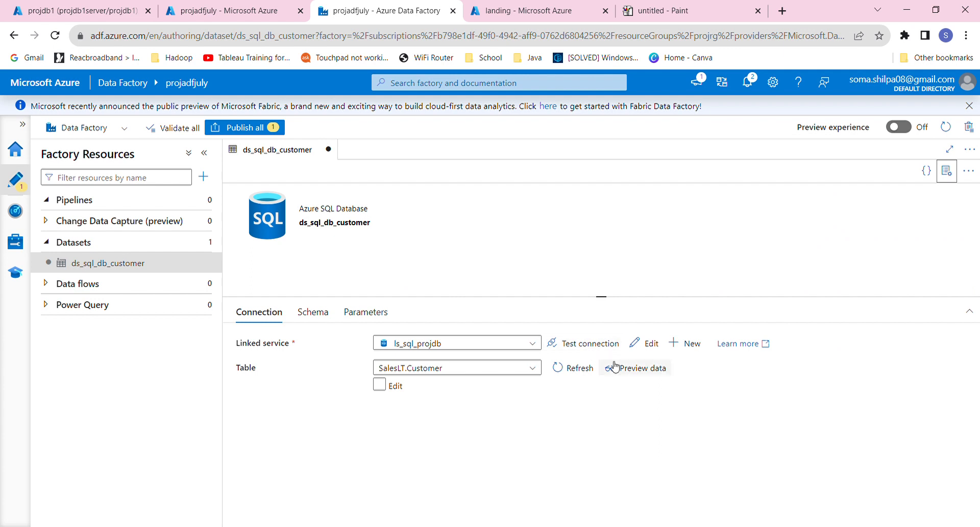
{"action": "left_click", "coordinate": [644, 373]}
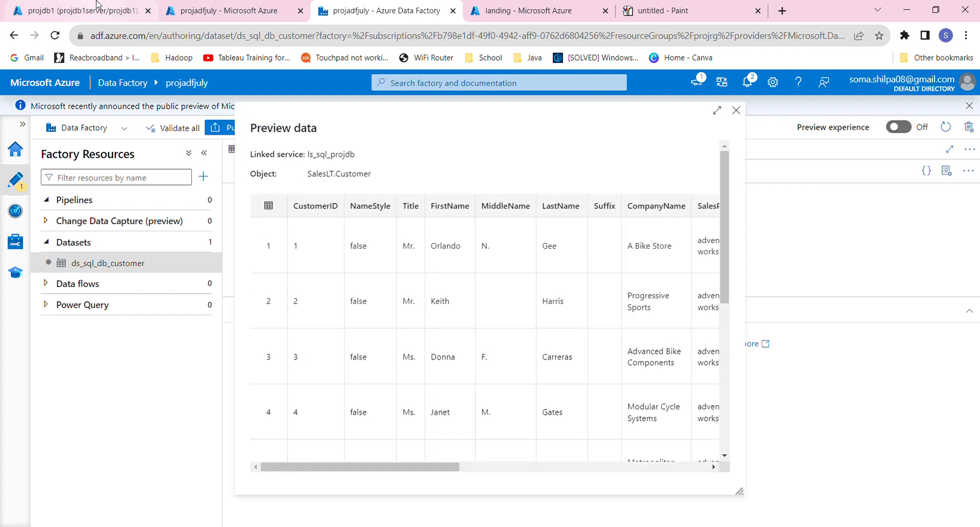
{"action": "left_click", "coordinate": [133, 10]}
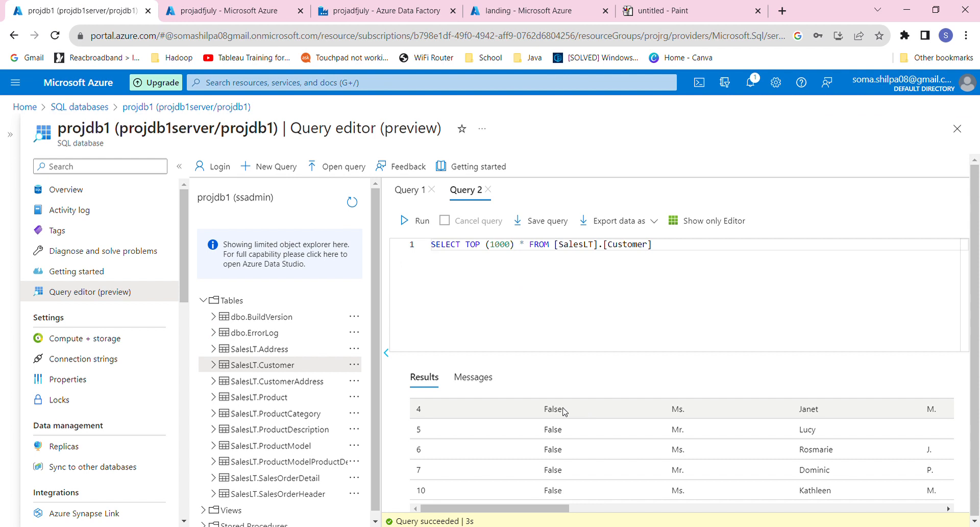
{"action": "left_click", "coordinate": [403, 5]}
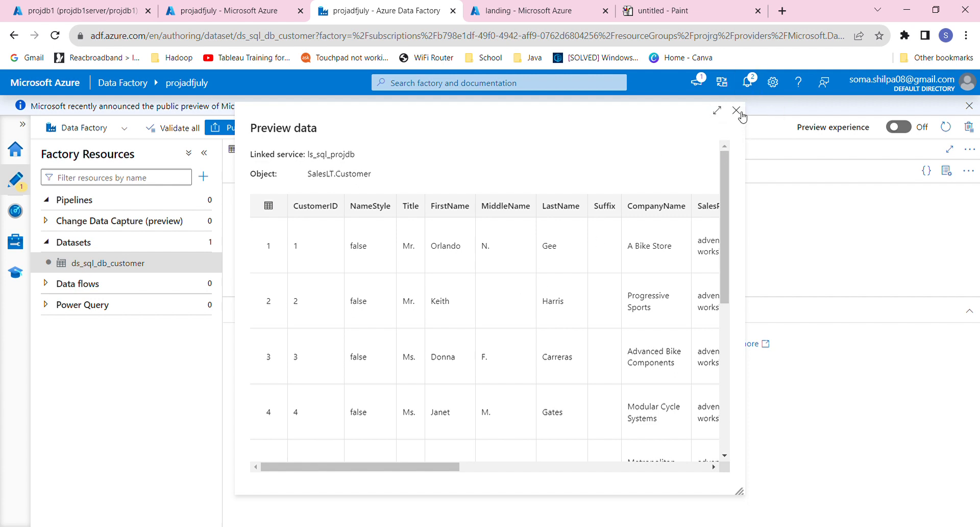
{"action": "left_click", "coordinate": [738, 111]}
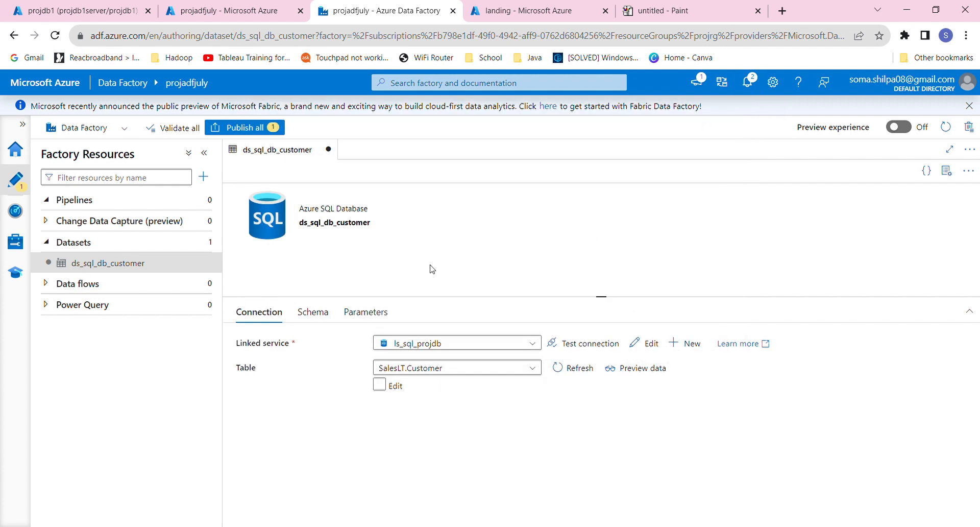
Start a second dataset on Azure Data Lake Storage Gen2, searching for "data", and choose the DelimitedText format
{"action": "left_click", "coordinate": [214, 243]}
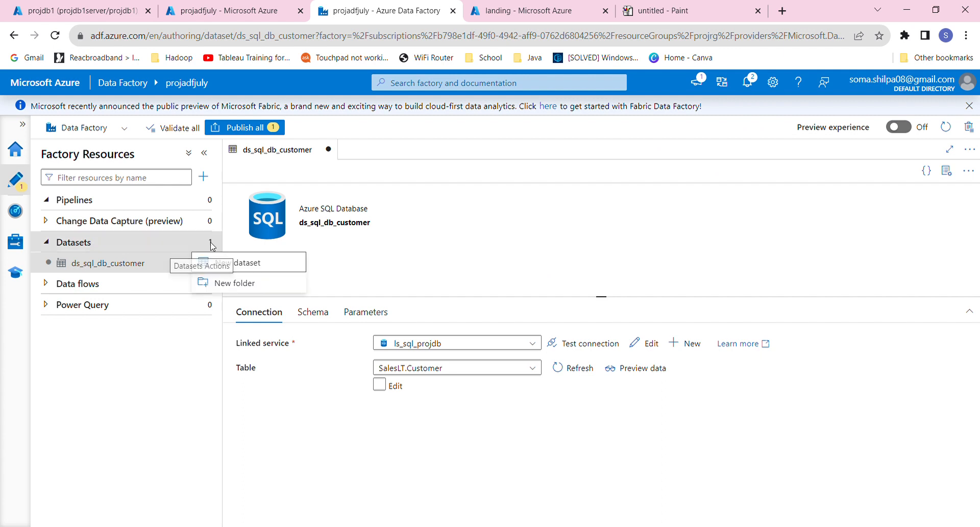
{"action": "left_click", "coordinate": [242, 262]}
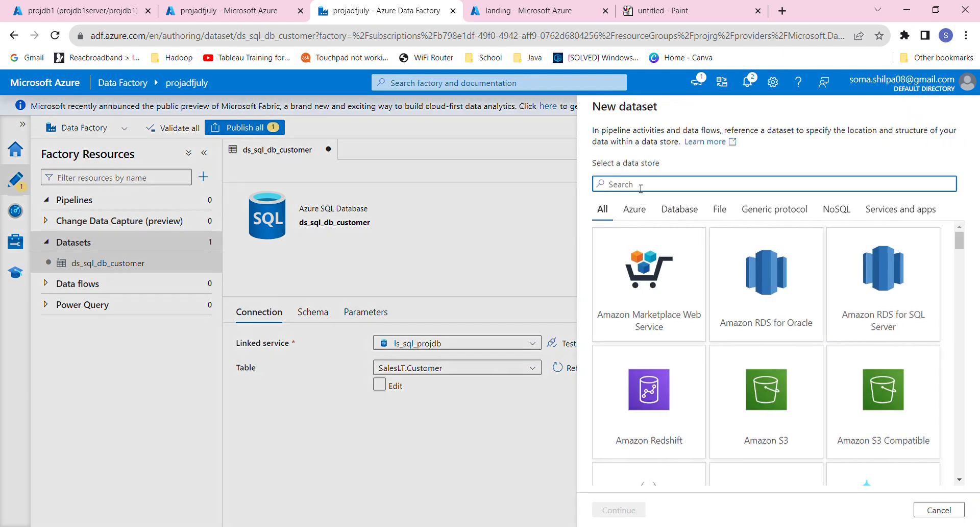
{"action": "type", "text": "data"}
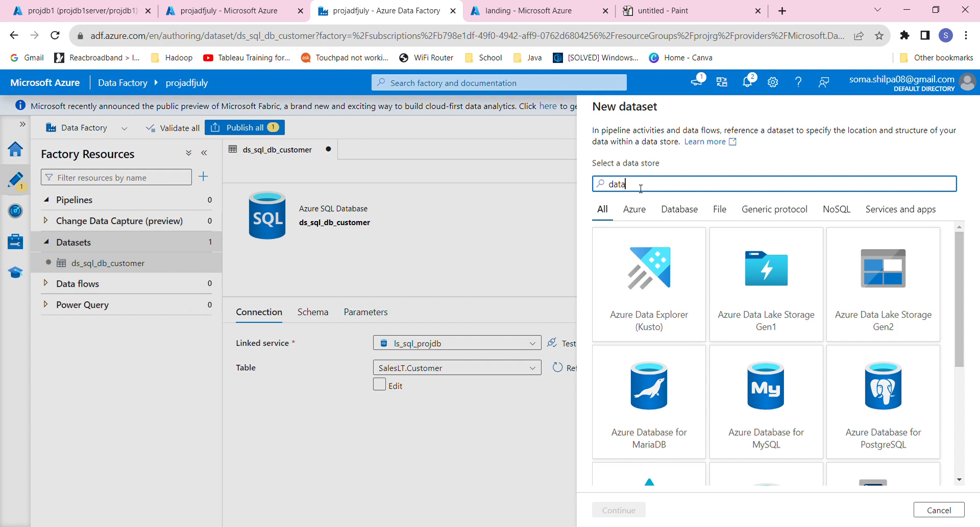
{"action": "left_click", "coordinate": [911, 304]}
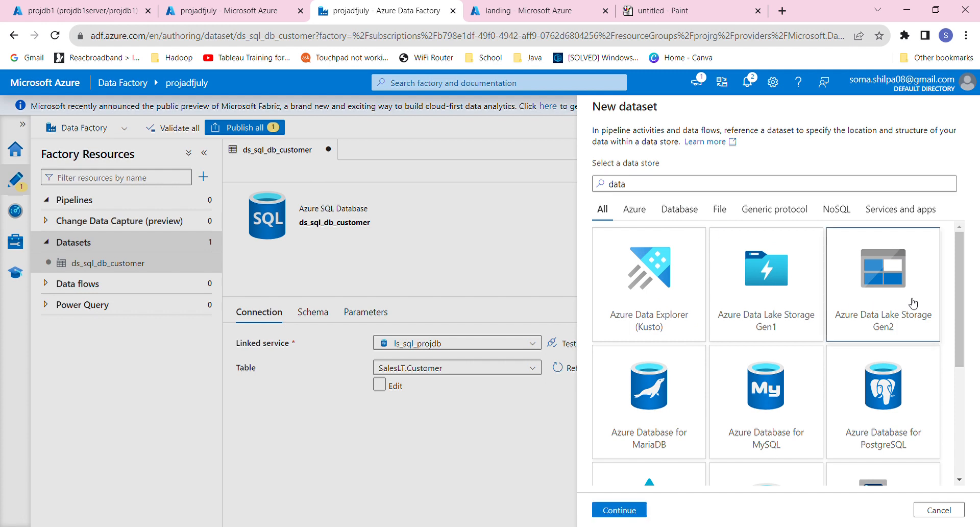
{"action": "left_click", "coordinate": [631, 509]}
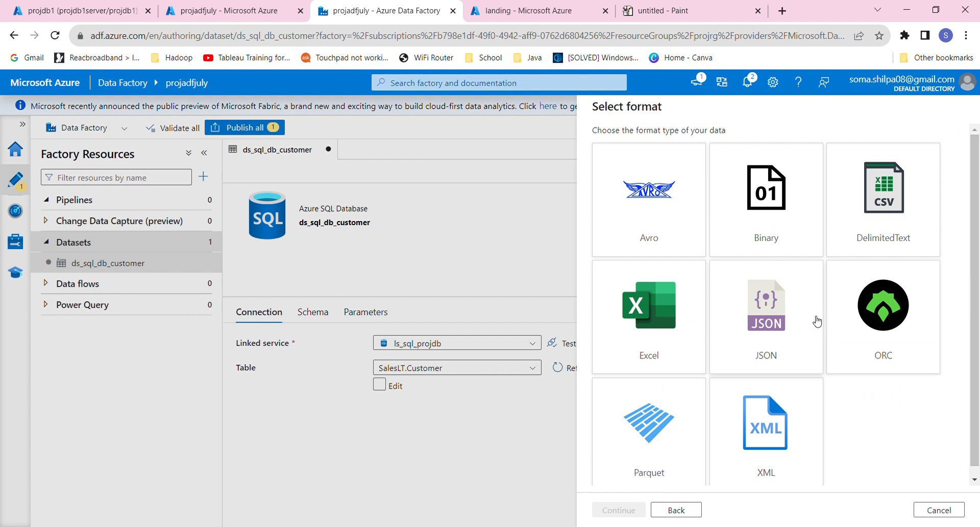
{"action": "left_click", "coordinate": [885, 218]}
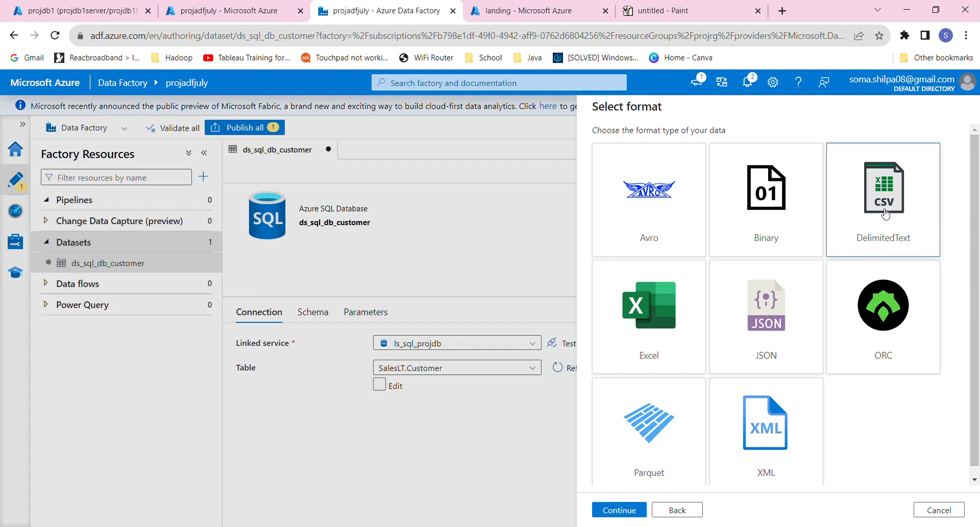
{"action": "left_click", "coordinate": [620, 511]}
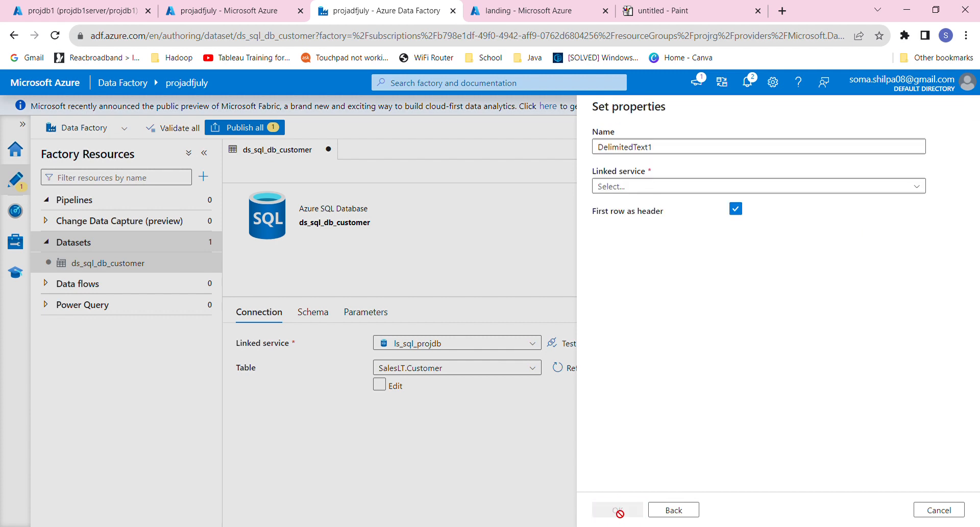
Name the delimited text dataset ds_adls_customer_csv and assign it the linked service ls_adls_projadls
{"action": "double_click", "coordinate": [663, 152]}
{"action": "type", "text": "ds"}
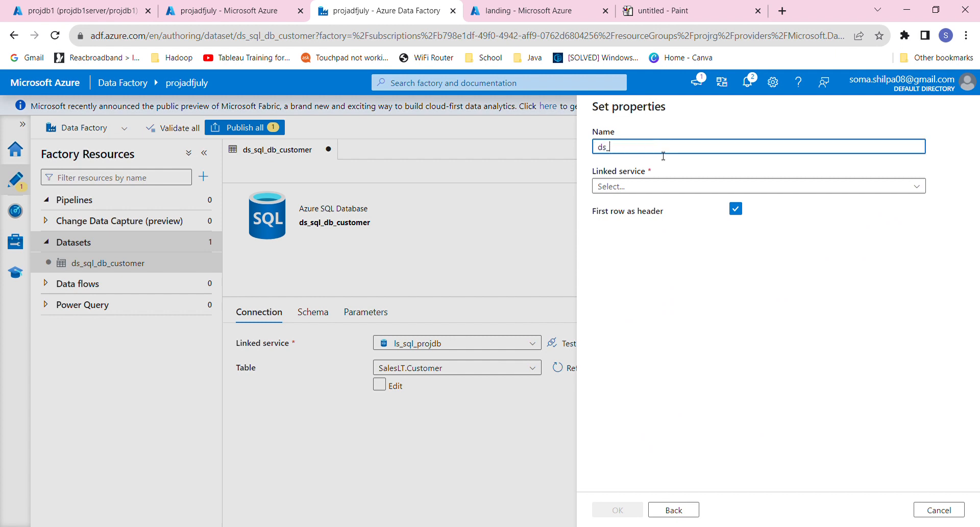
{"action": "type", "text": "_adls"}
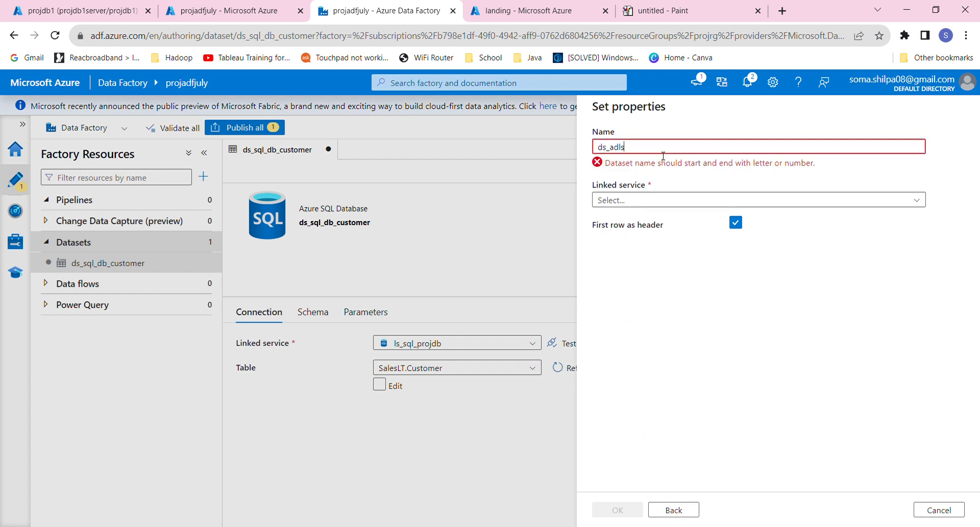
{"action": "type", "text": "_customer_csv"}
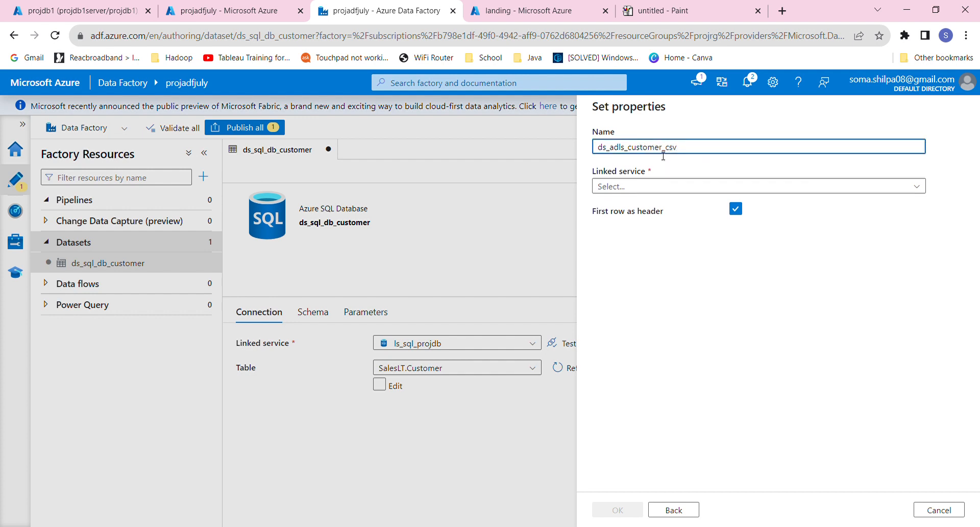
{"action": "left_click", "coordinate": [659, 185]}
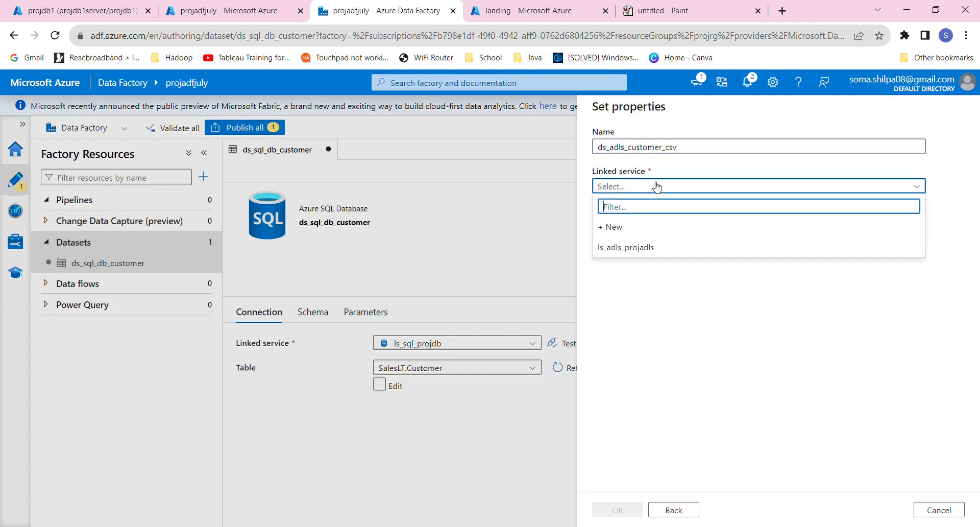
{"action": "left_click", "coordinate": [637, 250]}
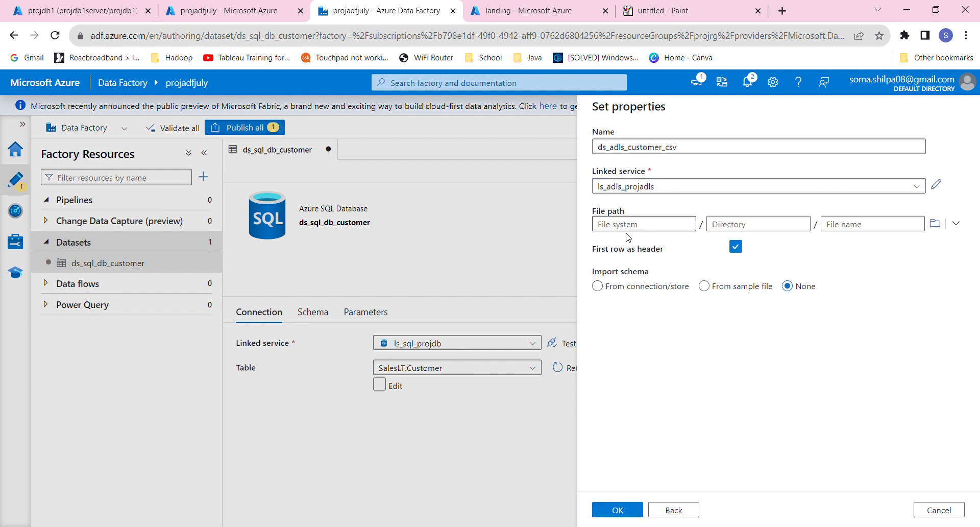
Set the CSV dataset's file path to the customer folder in landing by browsing the storage, and create the dataset
{"action": "left_click", "coordinate": [628, 231]}
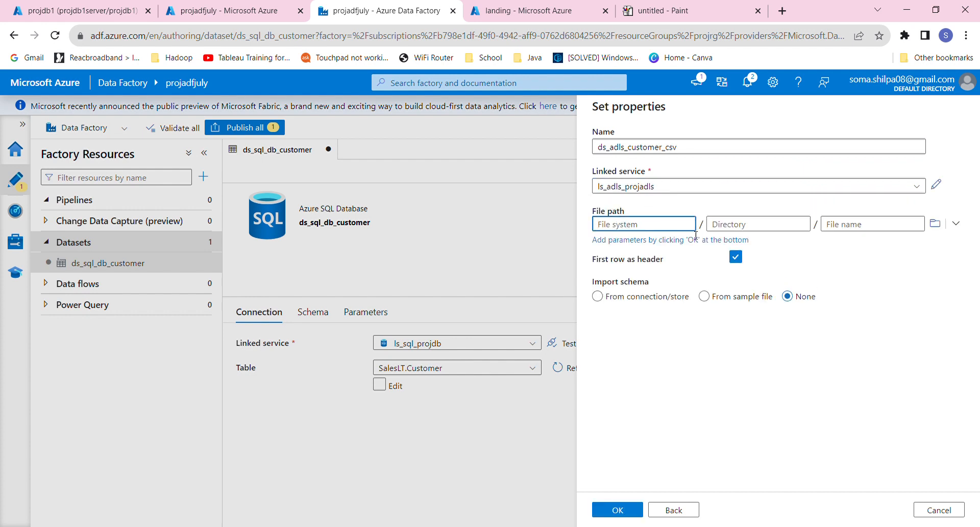
{"action": "left_click", "coordinate": [936, 224]}
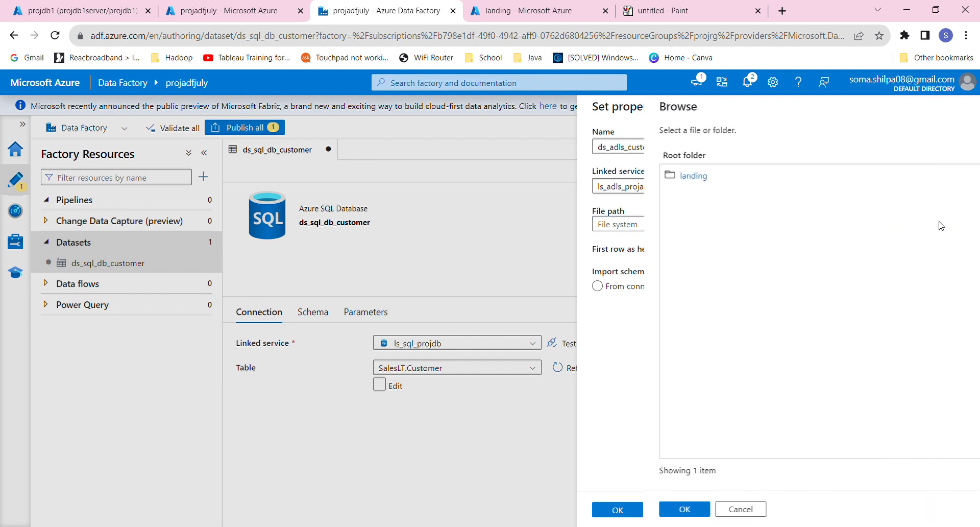
{"action": "left_click", "coordinate": [629, 177]}
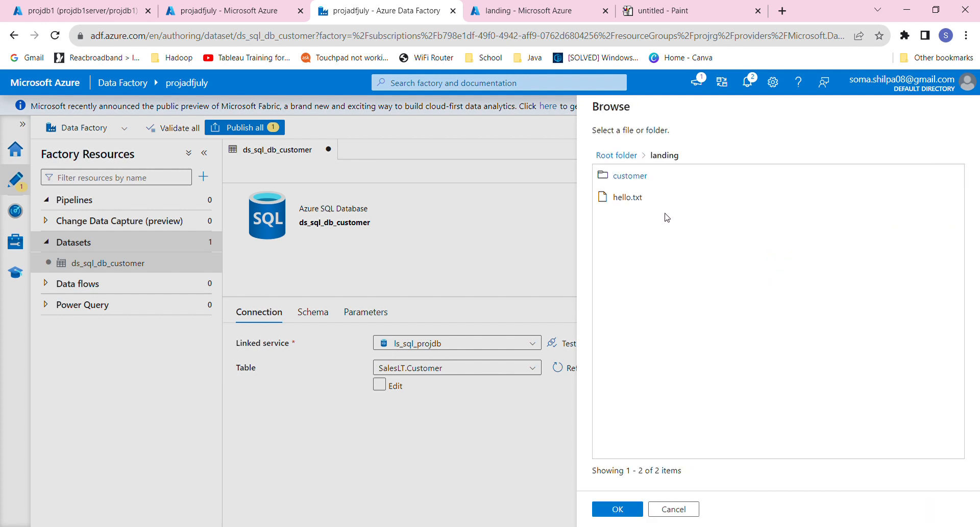
{"action": "left_click", "coordinate": [628, 177]}
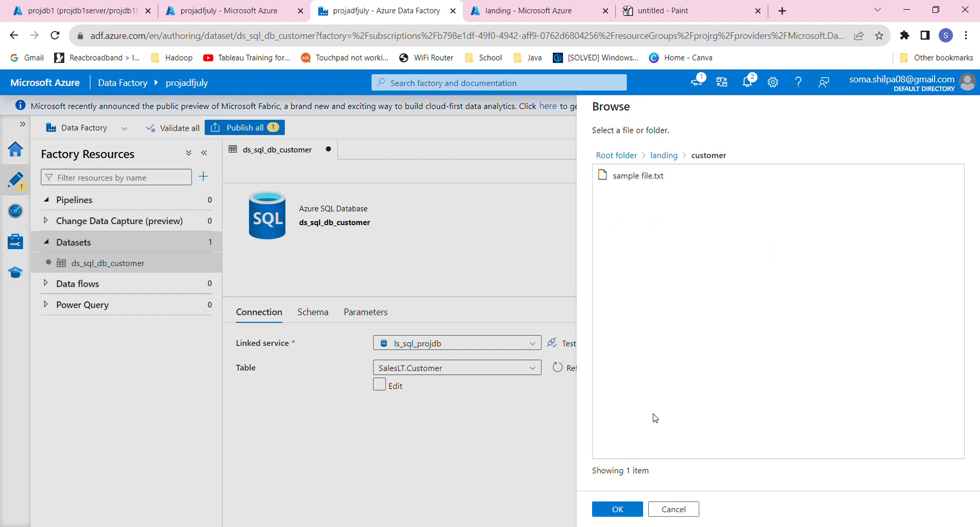
{"action": "left_click", "coordinate": [617, 509]}
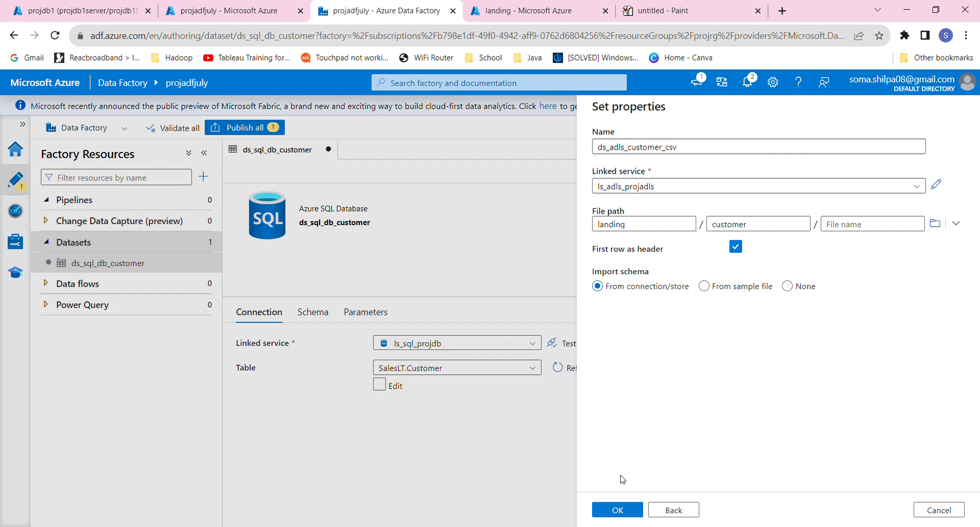
{"action": "left_click", "coordinate": [617, 509]}
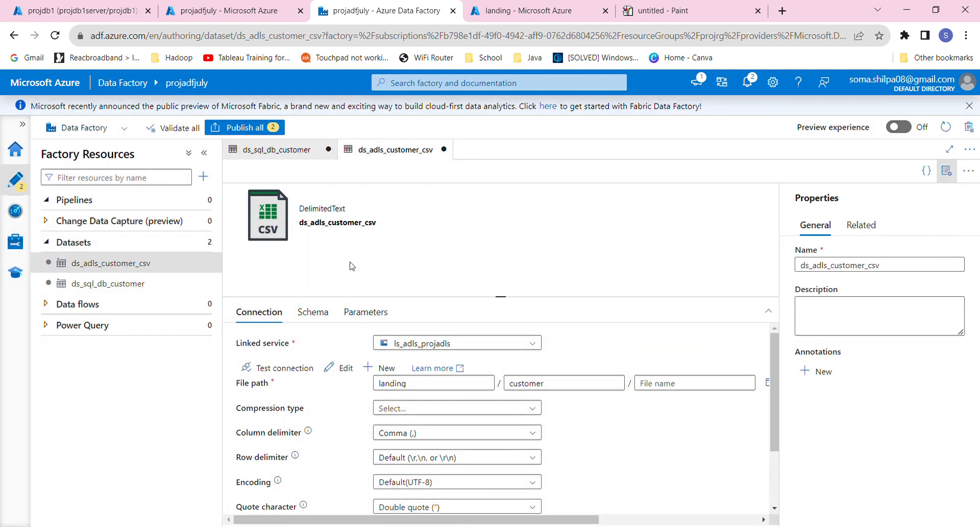
Check the source-to-target diagram in JS Paint, return to Azure Data Factory, create pipeline pl_copy_customer_to_adls, and hide its properties
{"action": "left_click", "coordinate": [691, 10]}
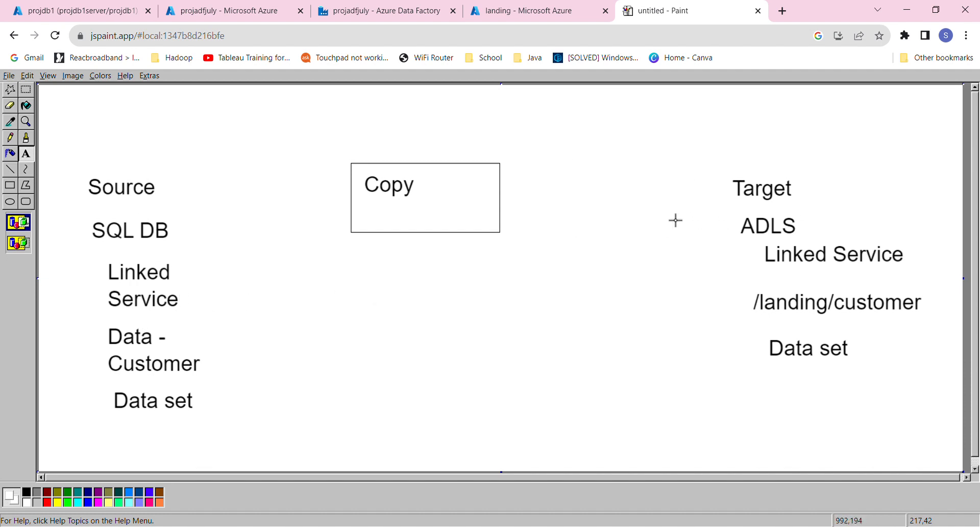
{"action": "left_click", "coordinate": [386, 10]}
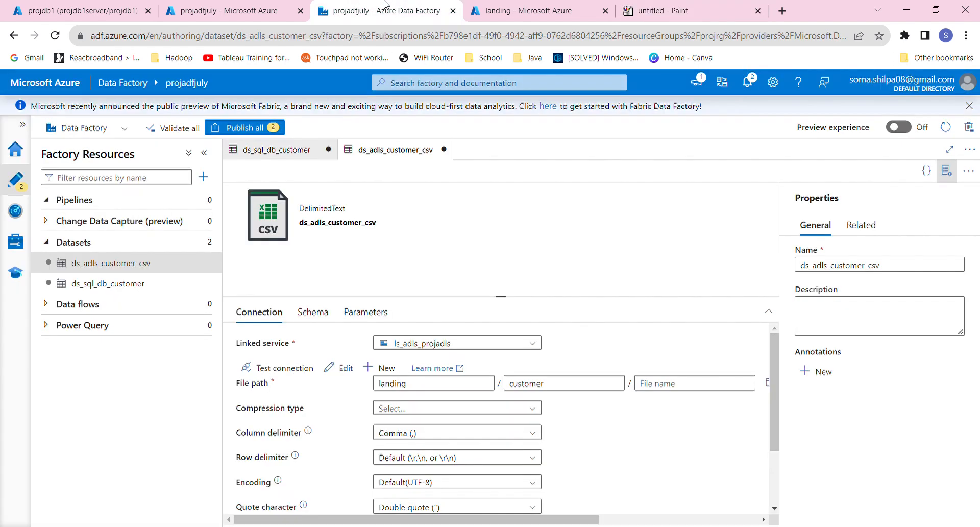
{"action": "left_click", "coordinate": [48, 200]}
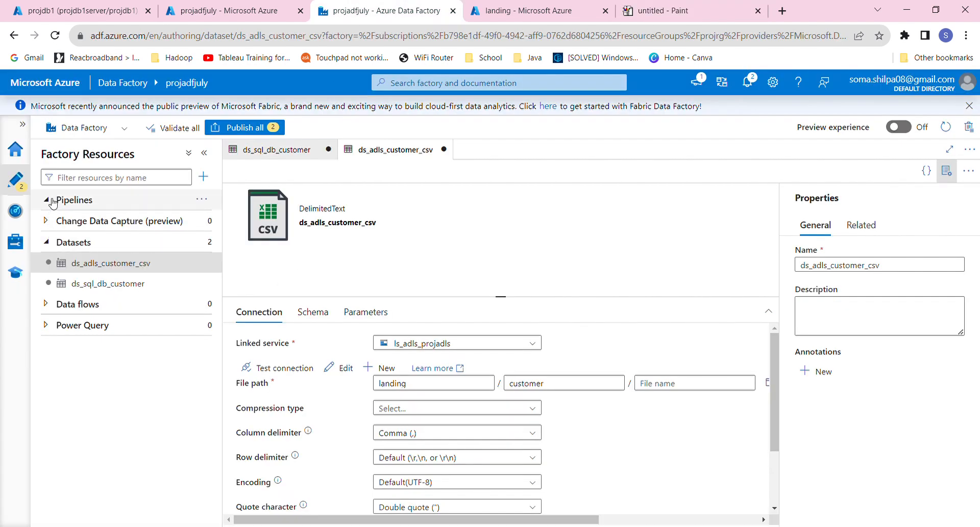
{"action": "left_click", "coordinate": [202, 199]}
{"action": "left_click", "coordinate": [269, 219]}
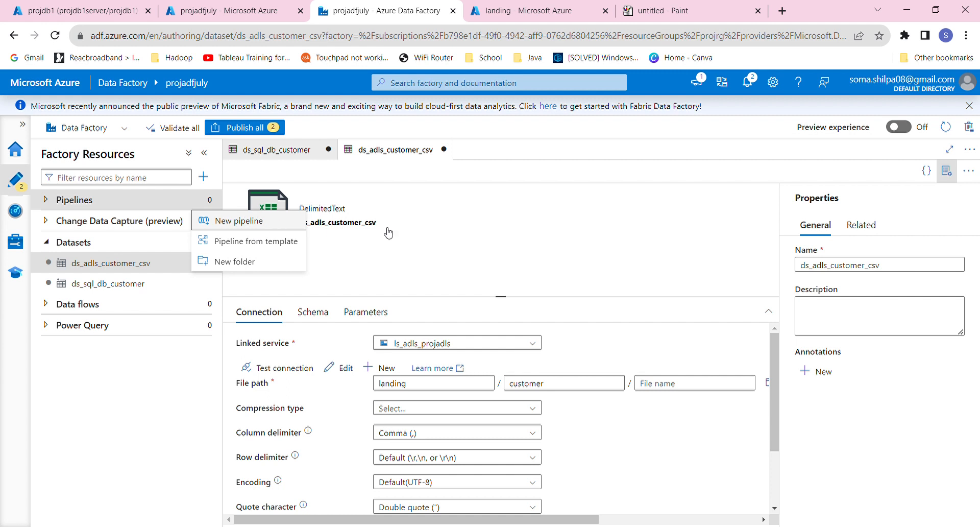
{"action": "left_click", "coordinate": [876, 267]}
{"action": "double_click", "coordinate": [858, 265]}
{"action": "type", "text": "pl"}
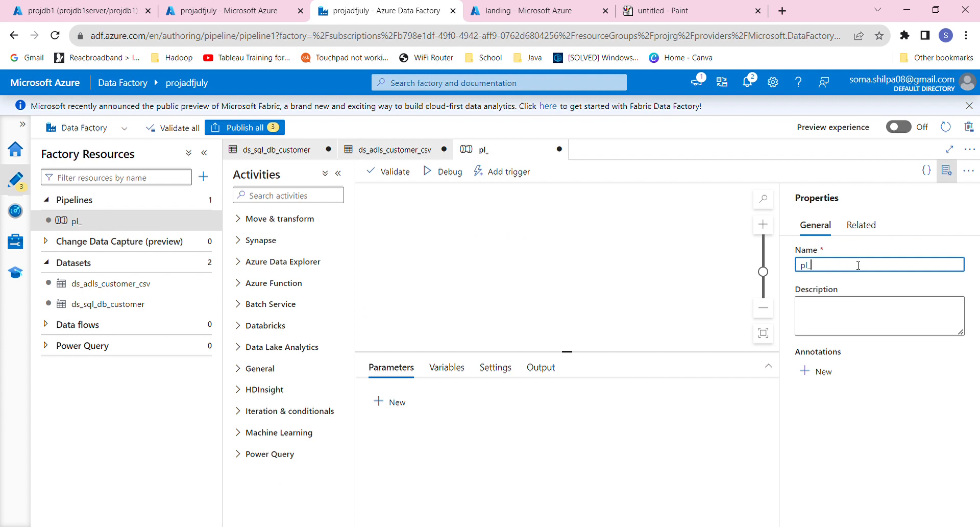
{"action": "type", "text": "_copy_customer_to_adls"}
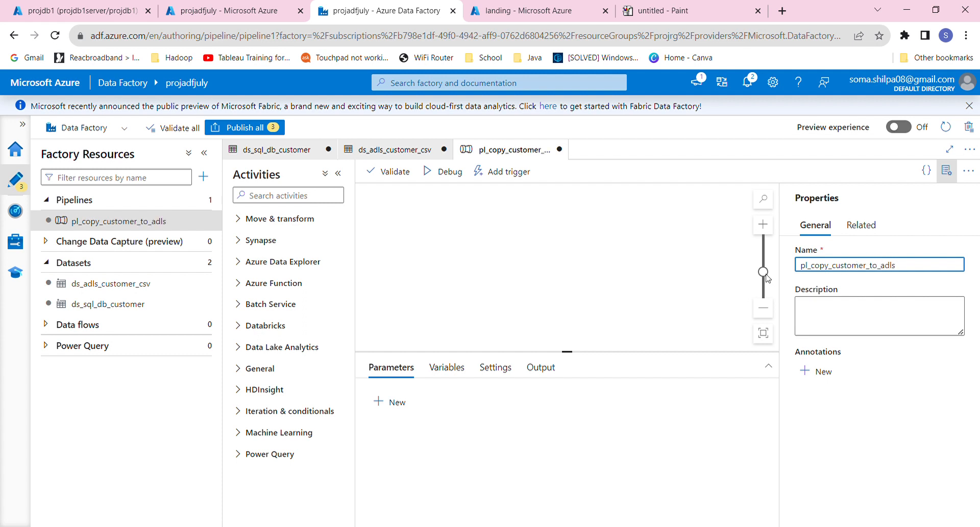
{"action": "left_click", "coordinate": [952, 174]}
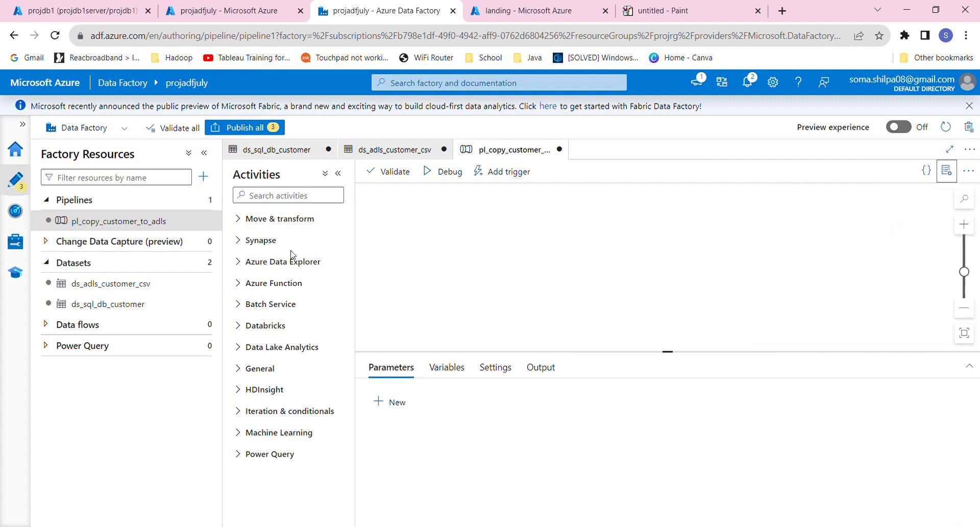
Find the Copy data activity by searching for "copy", add it to the pipeline canvas, and name it Copy Customer to ADLS
{"action": "left_click", "coordinate": [292, 196]}
{"action": "type", "text": "copy"}
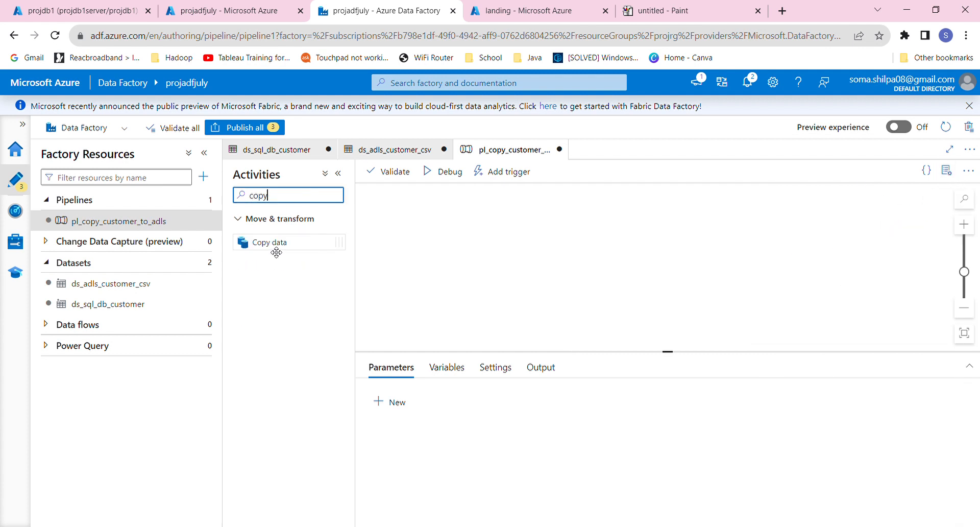
{"action": "left_click_drag", "start_coordinate": [275, 250], "coordinate": [506, 229]}
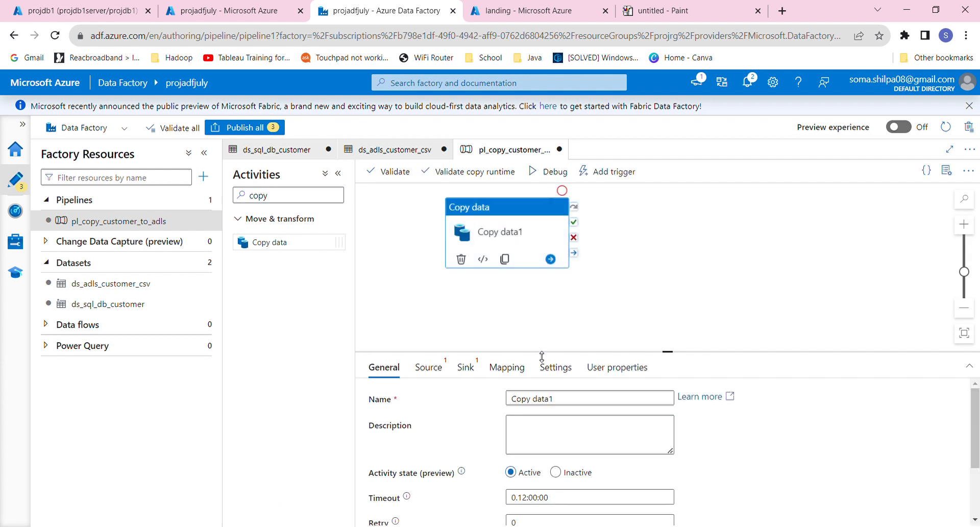
{"action": "left_click", "coordinate": [570, 402]}
{"action": "key", "text": "BackSpace"}
{"action": "key", "text": "BackSpace"}
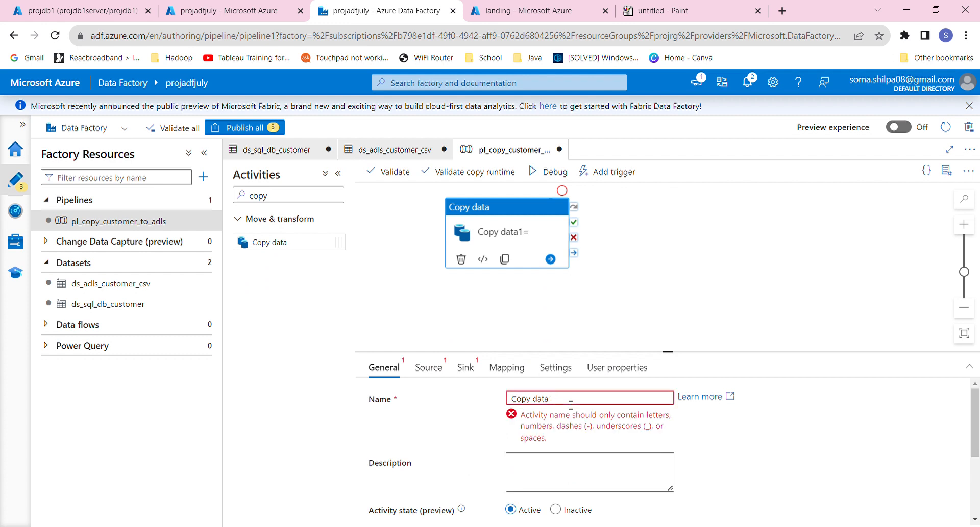
{"action": "key", "text": "BackSpace"}
{"action": "key", "text": "BackSpace"}
{"action": "type", "text": "Cus"}
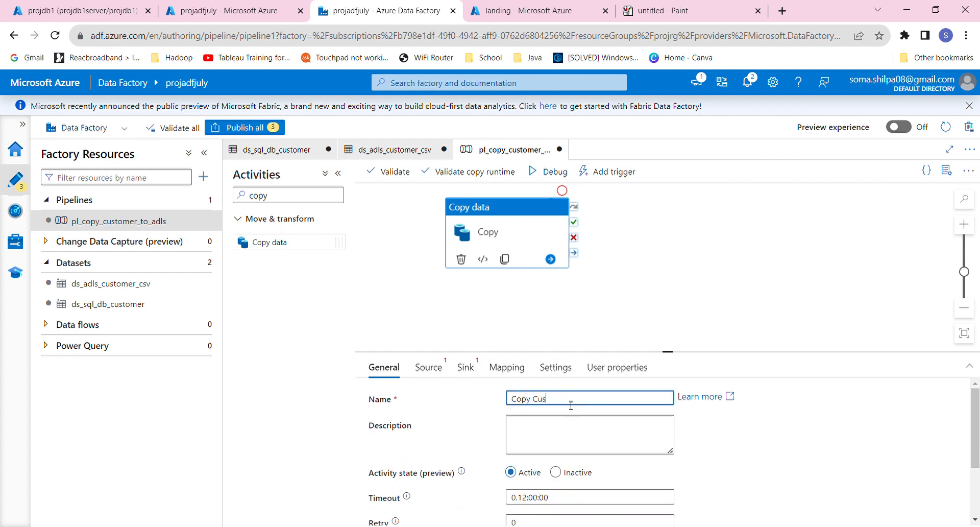
{"action": "type", "text": "tomer to ADLS"}
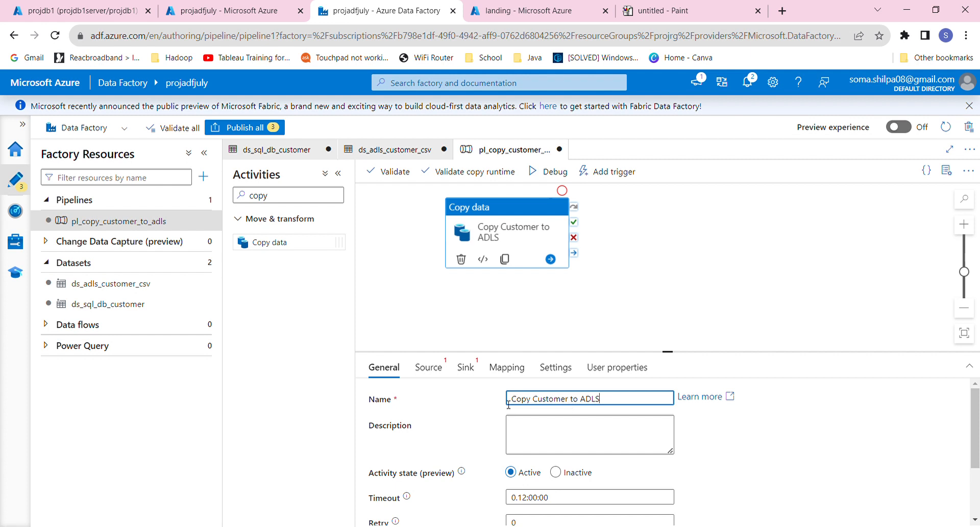
Assign ds_sql_db_customer as the copy activity's source dataset and ds_adls_customer_csv as its sink dataset, enlarging the workspace for its settings
{"action": "left_click", "coordinate": [428, 367]}
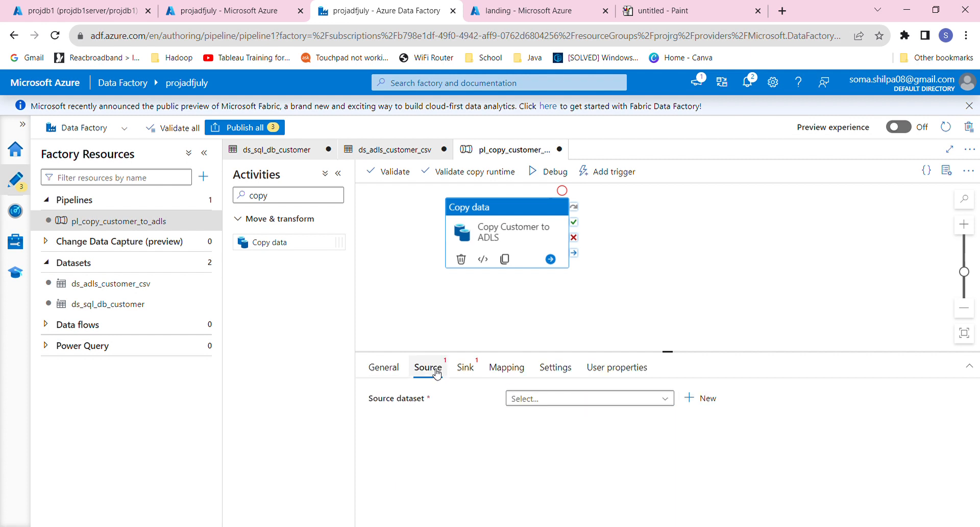
{"action": "left_click", "coordinate": [203, 152]}
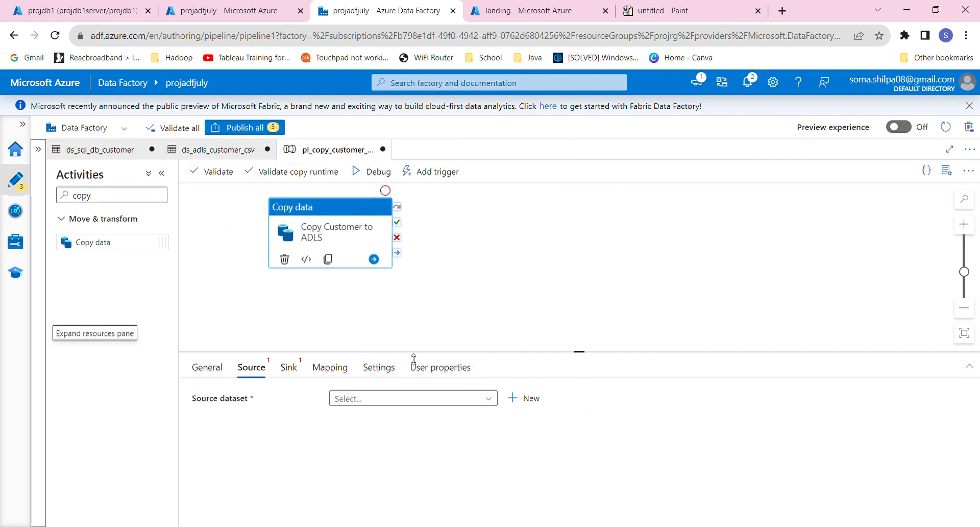
{"action": "left_click_drag", "start_coordinate": [414, 359], "coordinate": [411, 310]}
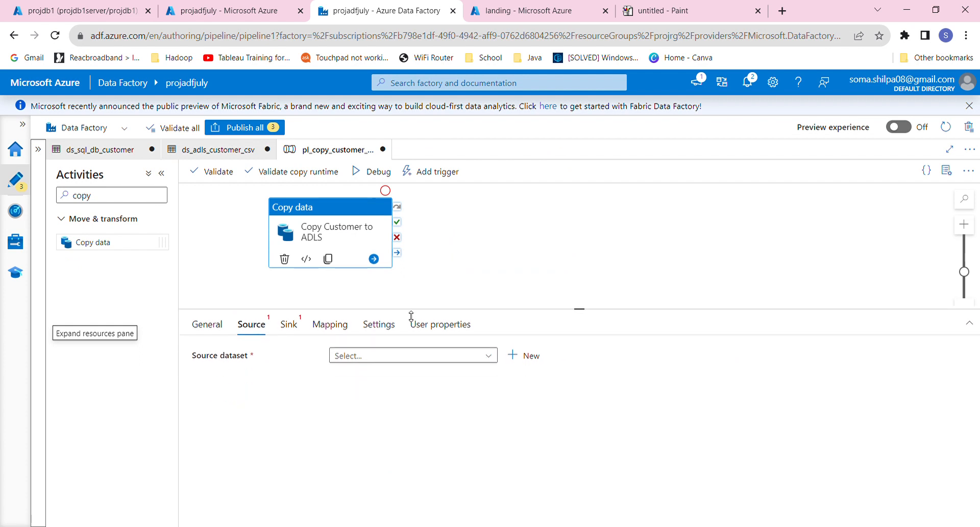
{"action": "left_click", "coordinate": [405, 356]}
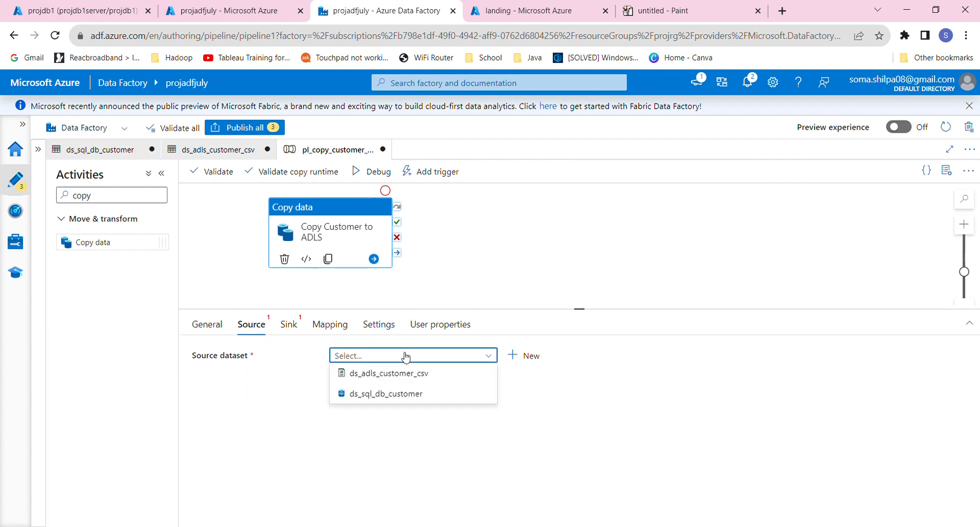
{"action": "left_click", "coordinate": [408, 400]}
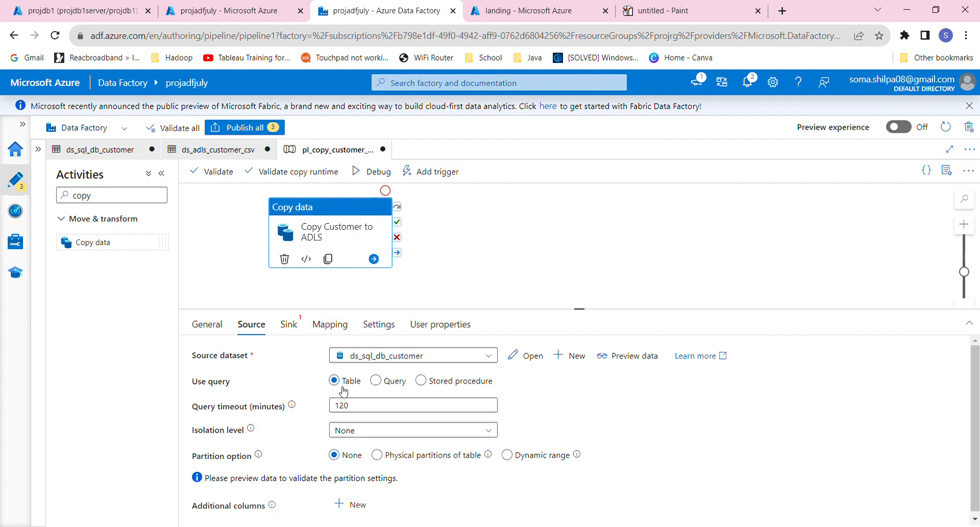
{"action": "left_click", "coordinate": [289, 326]}
{"action": "left_click", "coordinate": [376, 354]}
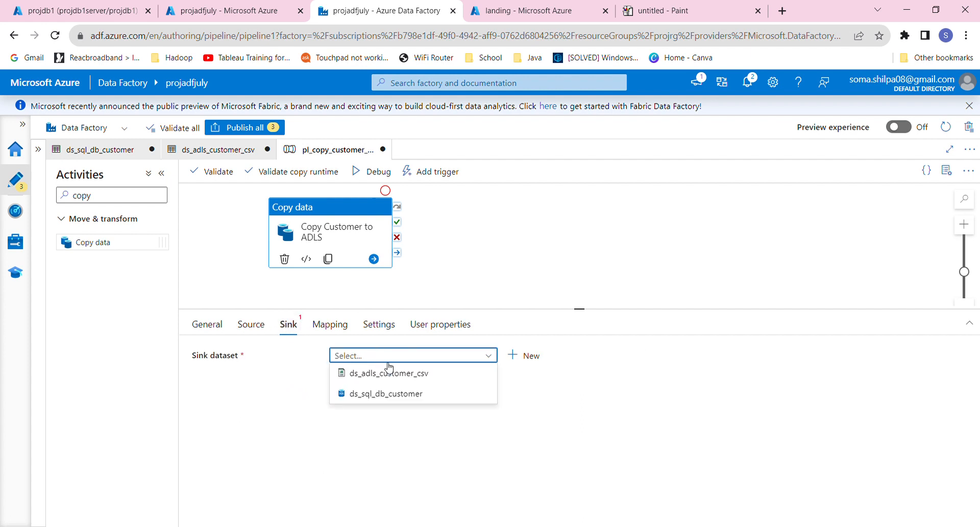
{"action": "left_click", "coordinate": [407, 378]}
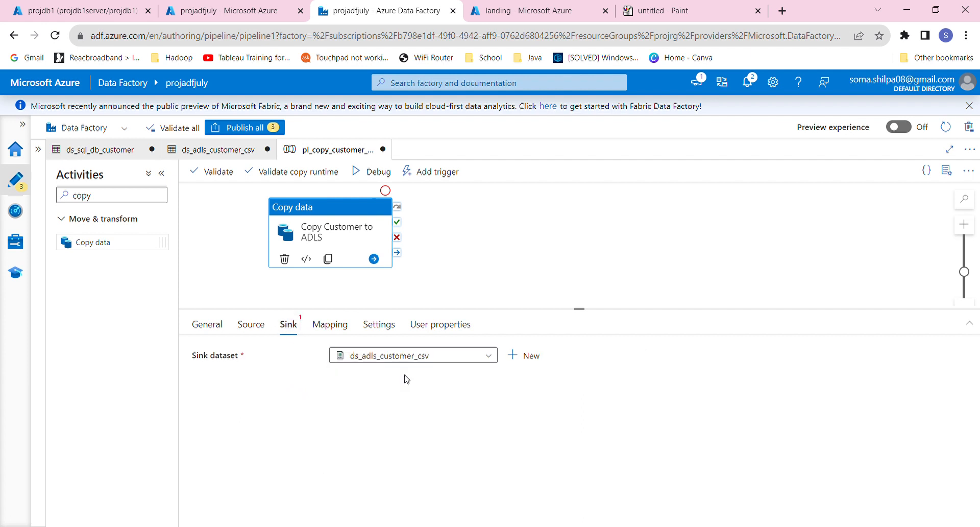
Preview the copy activity's source data, close the preview, and review the activity's sink settings
{"action": "left_click", "coordinate": [263, 332]}
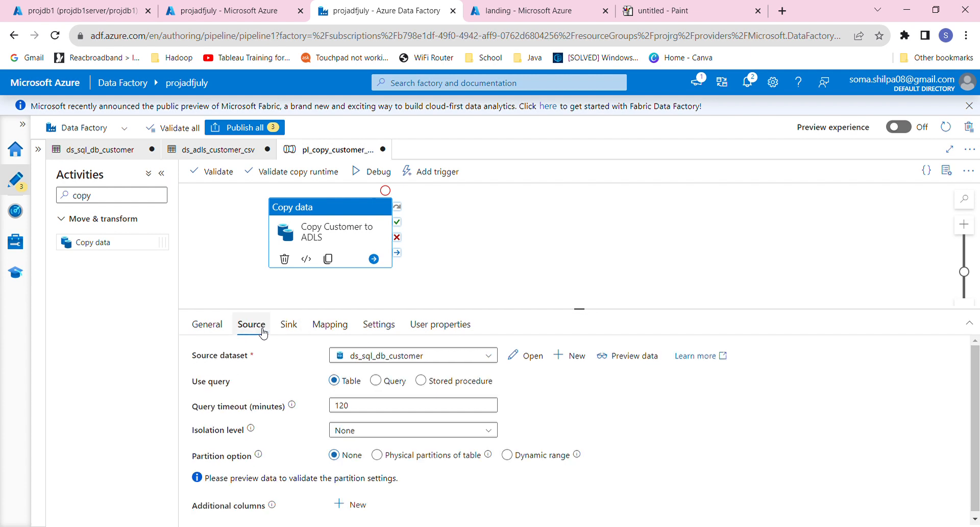
{"action": "left_click", "coordinate": [623, 358]}
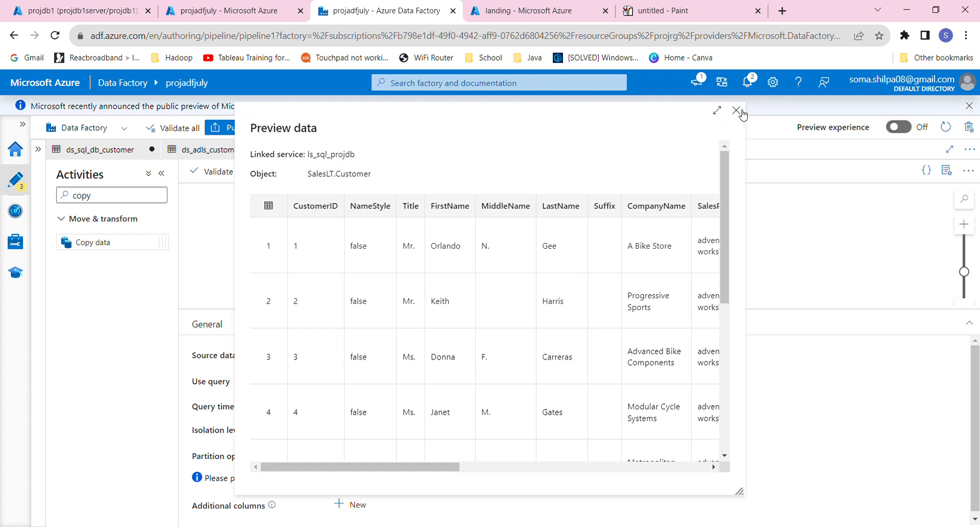
{"action": "left_click", "coordinate": [737, 110]}
{"action": "left_click", "coordinate": [463, 274]}
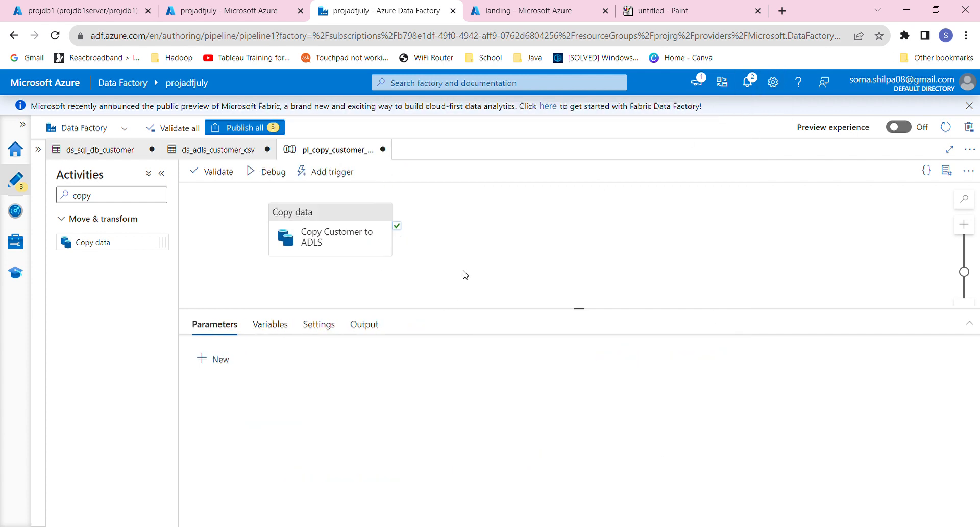
{"action": "left_click", "coordinate": [358, 207]}
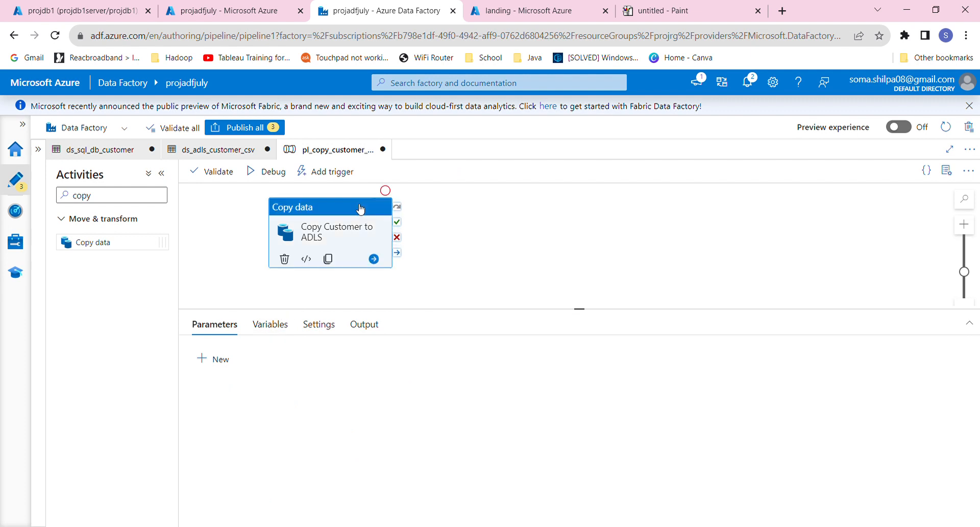
{"action": "left_click", "coordinate": [289, 325]}
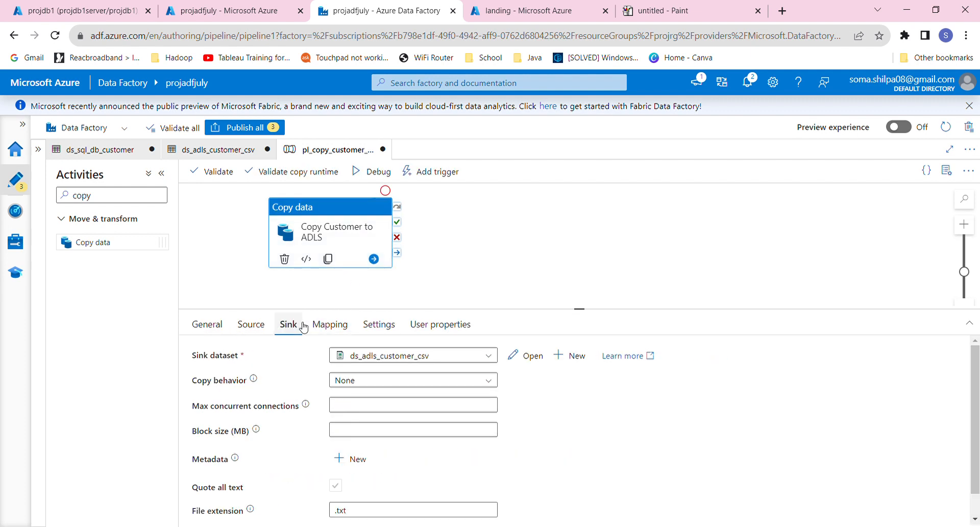
Run the pipeline in debug mode, enlarge the output area, and open the copy activity's run details
{"action": "left_click", "coordinate": [382, 175]}
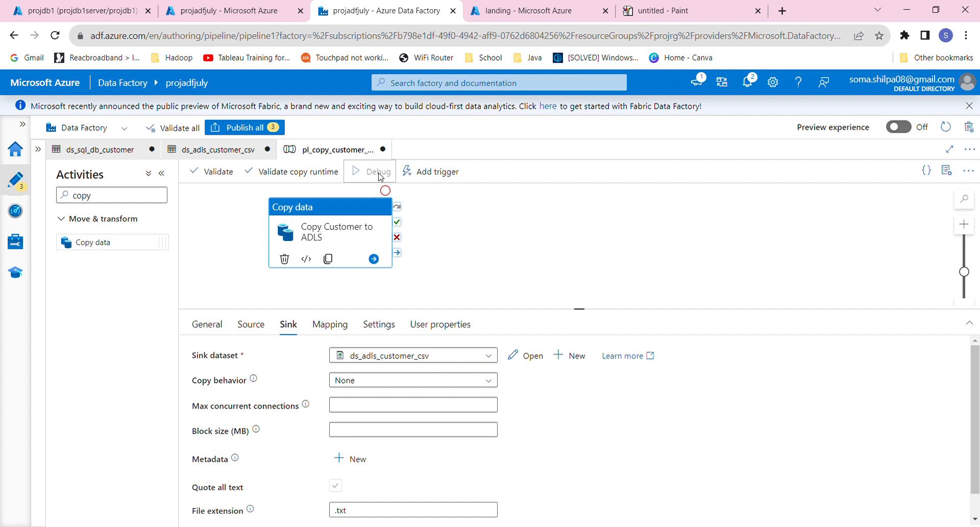
{"action": "left_click", "coordinate": [556, 261]}
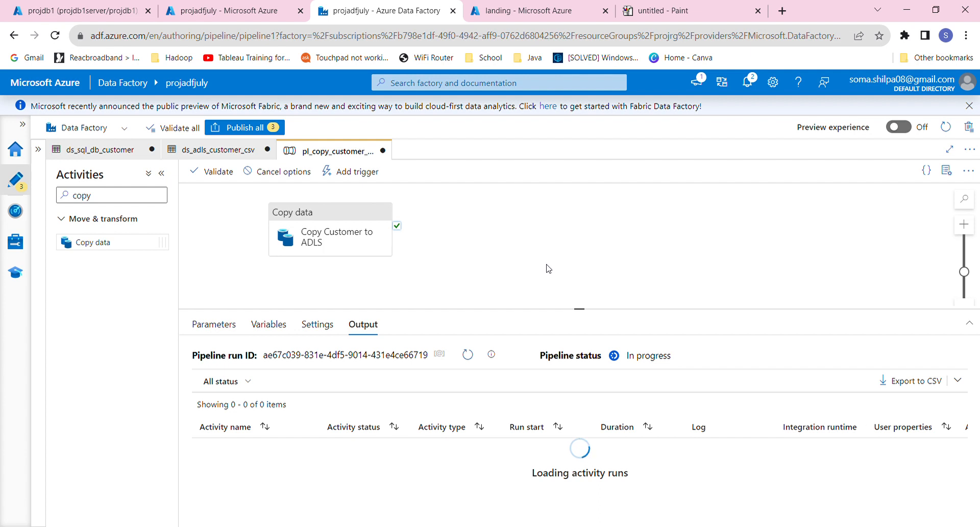
{"action": "left_click_drag", "start_coordinate": [523, 317], "coordinate": [523, 264]}
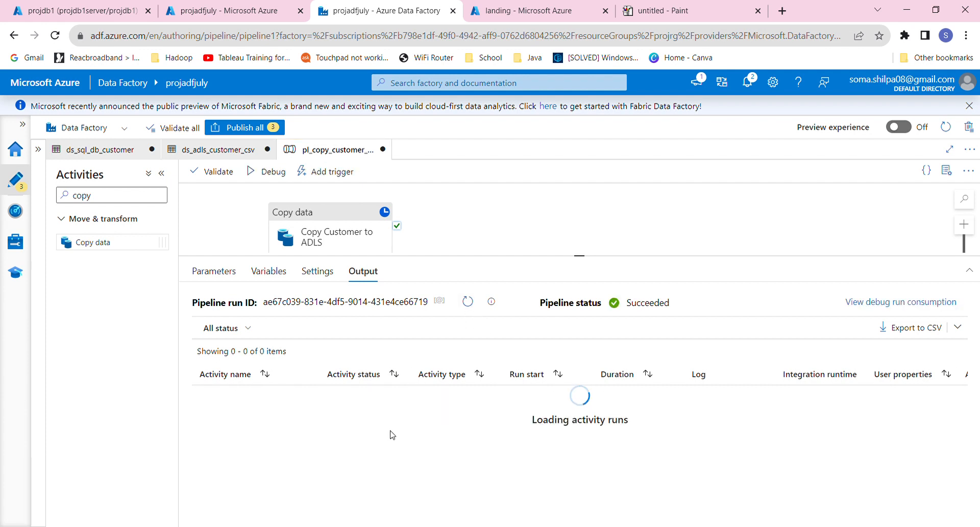
{"action": "mouse_move", "coordinate": [278, 402]}
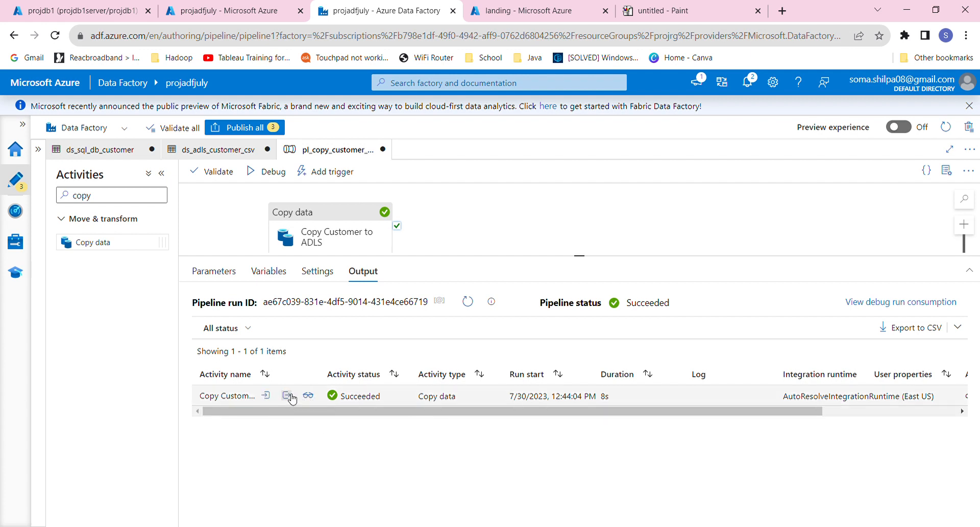
{"action": "left_click", "coordinate": [308, 396]}
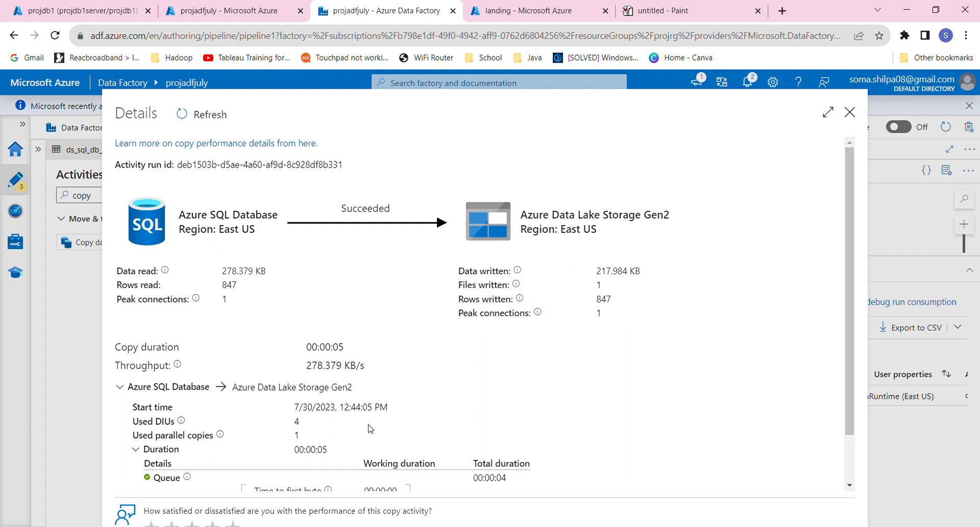
Switch to the landing container in the Azure portal, refresh its customer folder, and open SalesLT.Customer.txt for viewing
{"action": "left_click", "coordinate": [243, 6]}
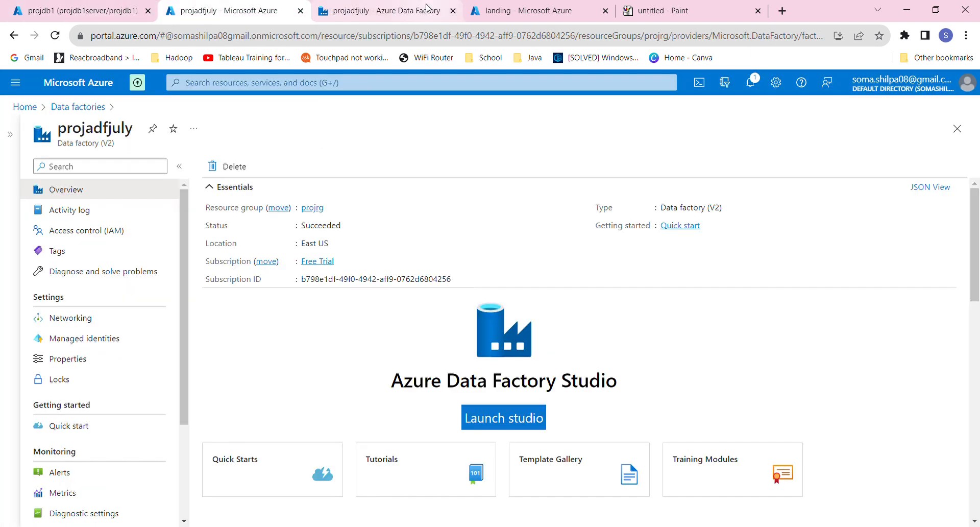
{"action": "left_click", "coordinate": [509, 6]}
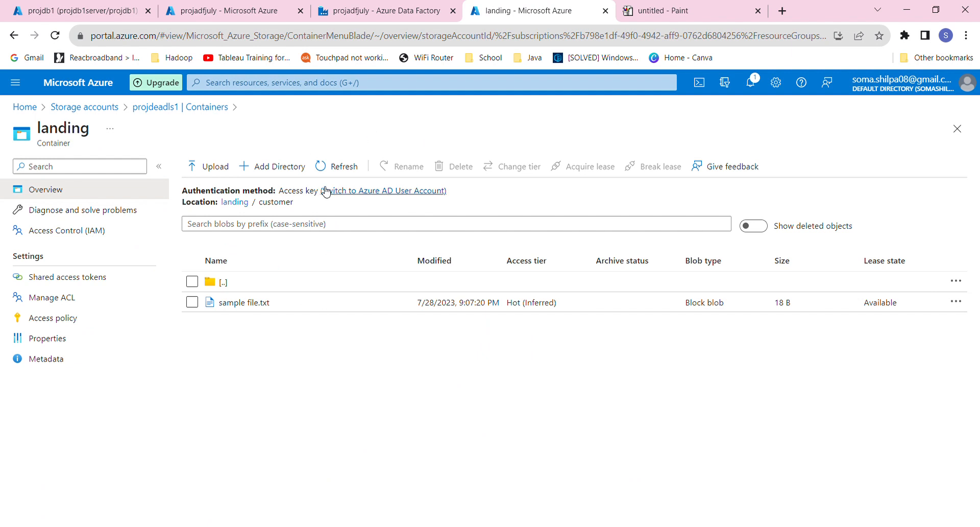
{"action": "left_click", "coordinate": [345, 168]}
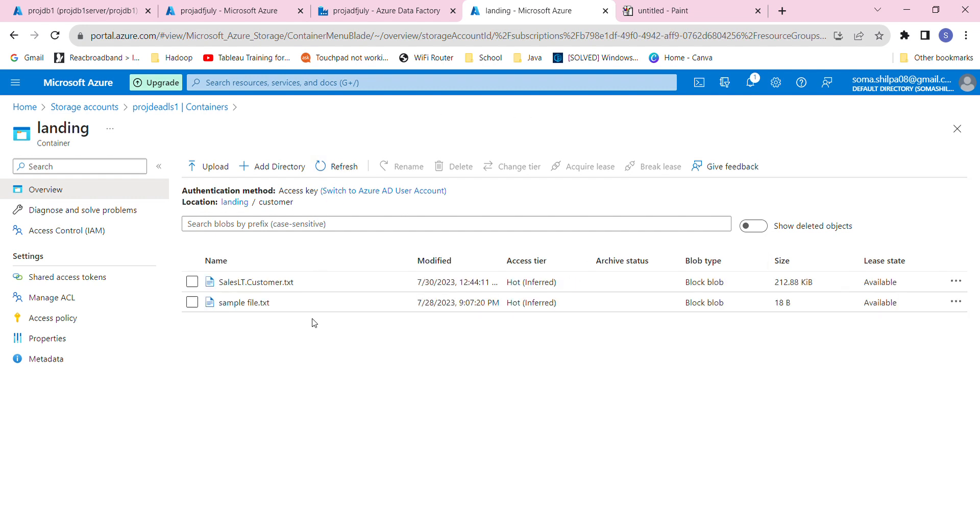
{"action": "right_click", "coordinate": [268, 287]}
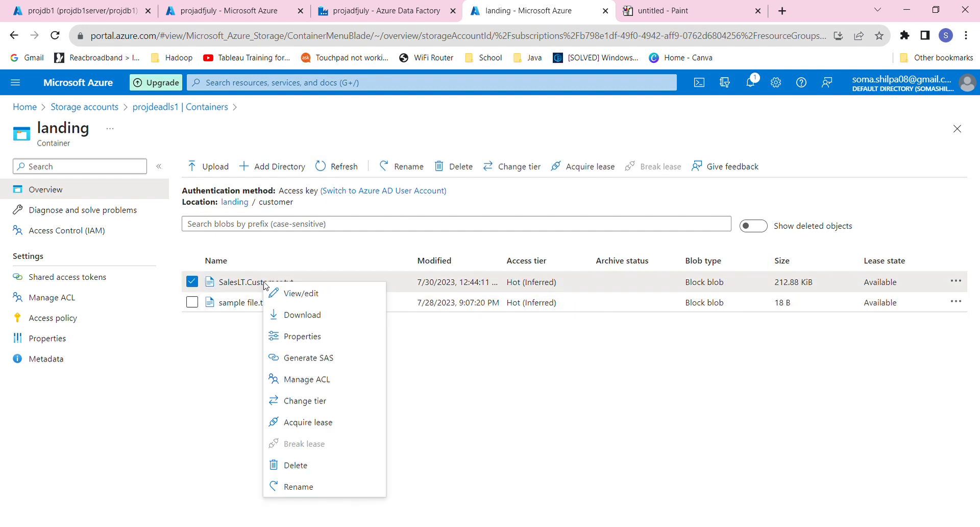
{"action": "left_click", "coordinate": [298, 293]}
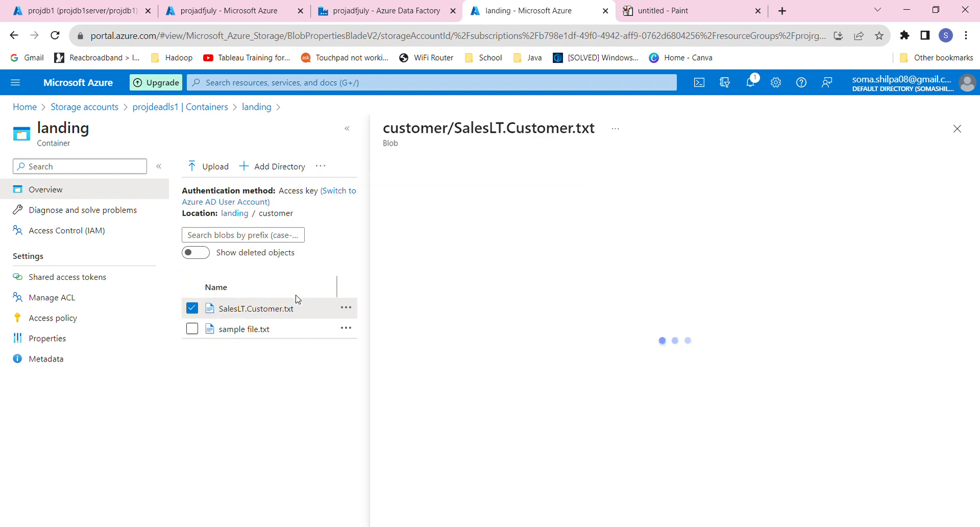
Examine the contents of SalesLT.Customer.txt from the header row to the last record, and close the file
{"action": "left_click", "coordinate": [528, 313]}
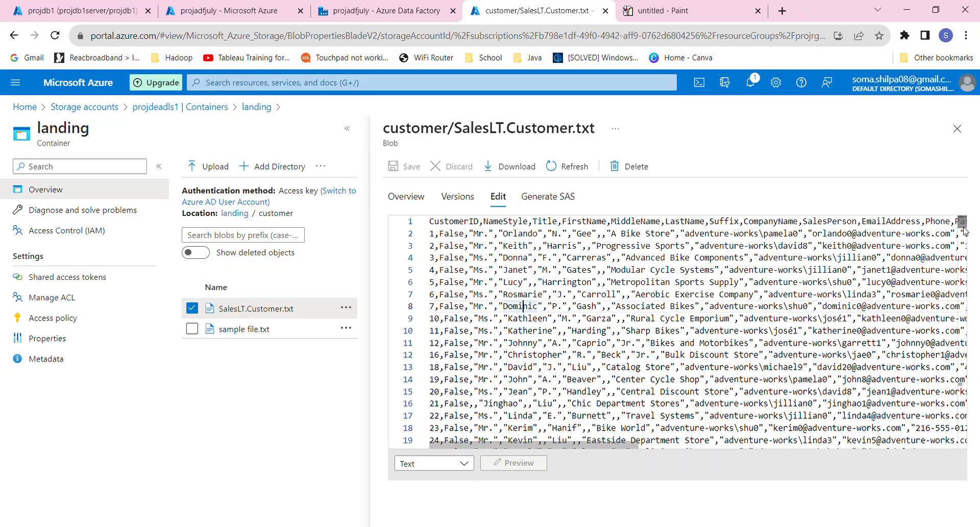
{"action": "left_click_drag", "start_coordinate": [966, 231], "coordinate": [979, 454]}
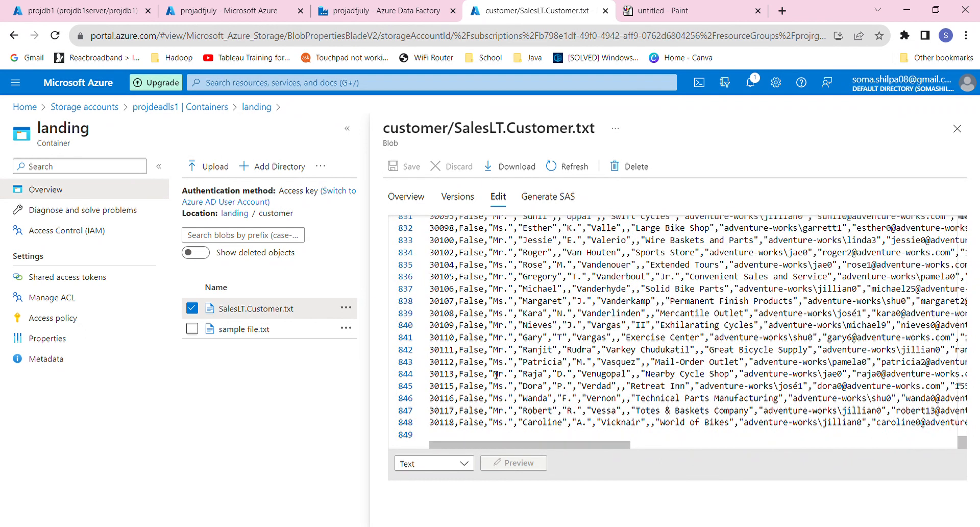
{"action": "left_click", "coordinate": [441, 435]}
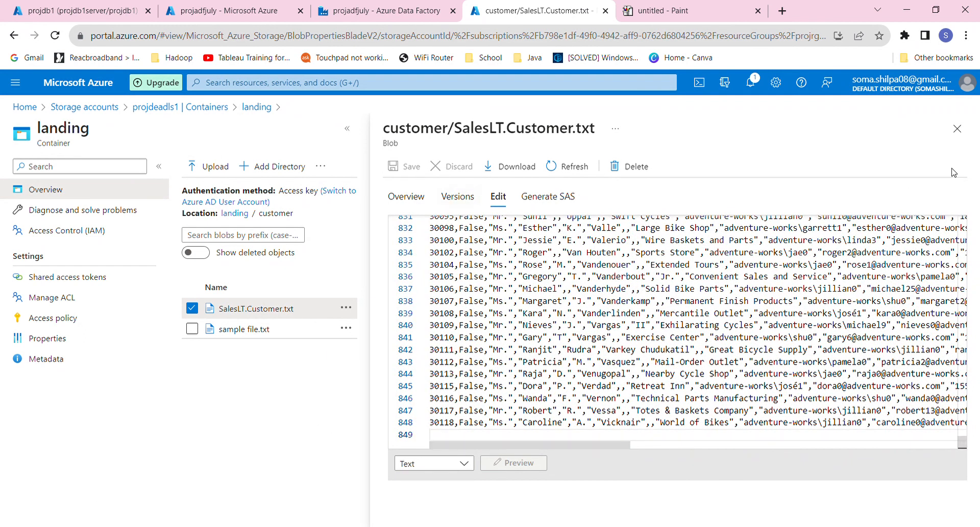
{"action": "left_click", "coordinate": [957, 128]}
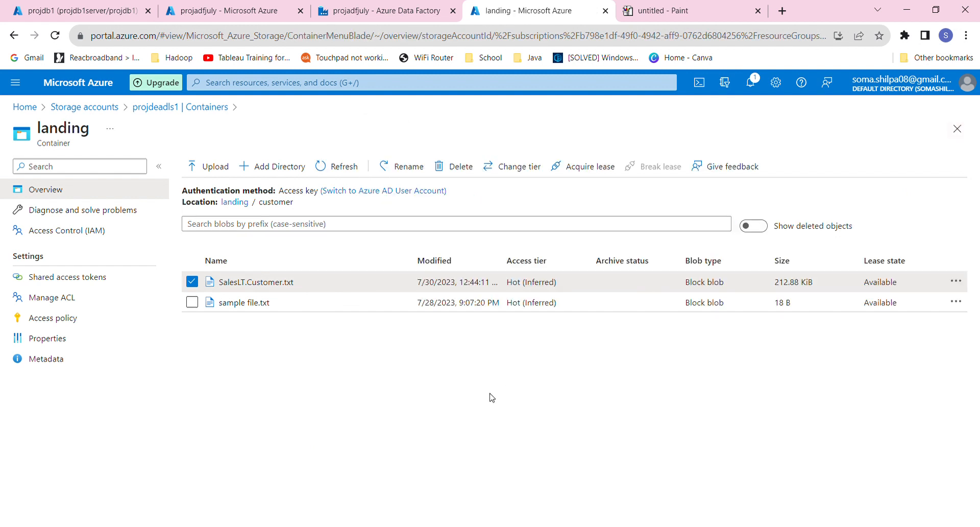
Return to Azure Data Factory, close the copy activity's run details, and enlarge the pipeline canvas
{"action": "left_click", "coordinate": [373, 10]}
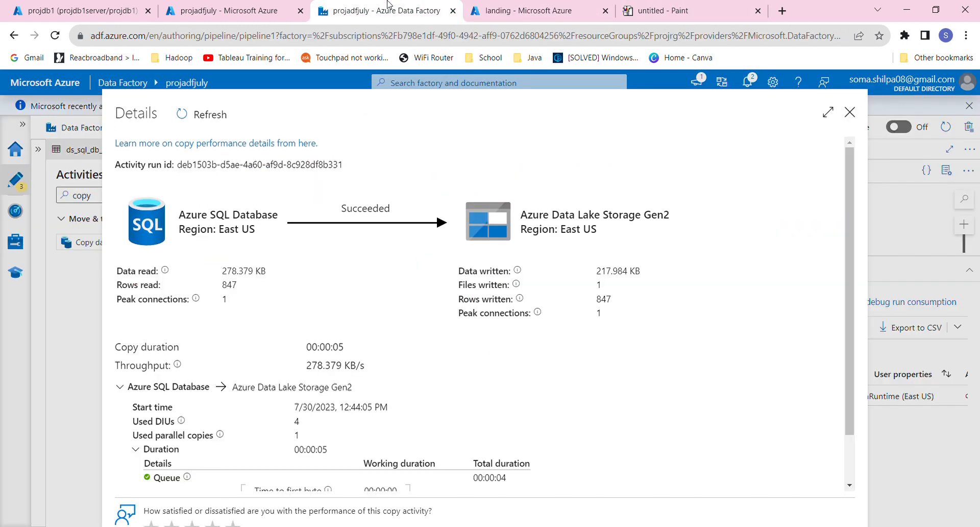
{"action": "left_click", "coordinate": [253, 5]}
{"action": "left_click", "coordinate": [383, 10]}
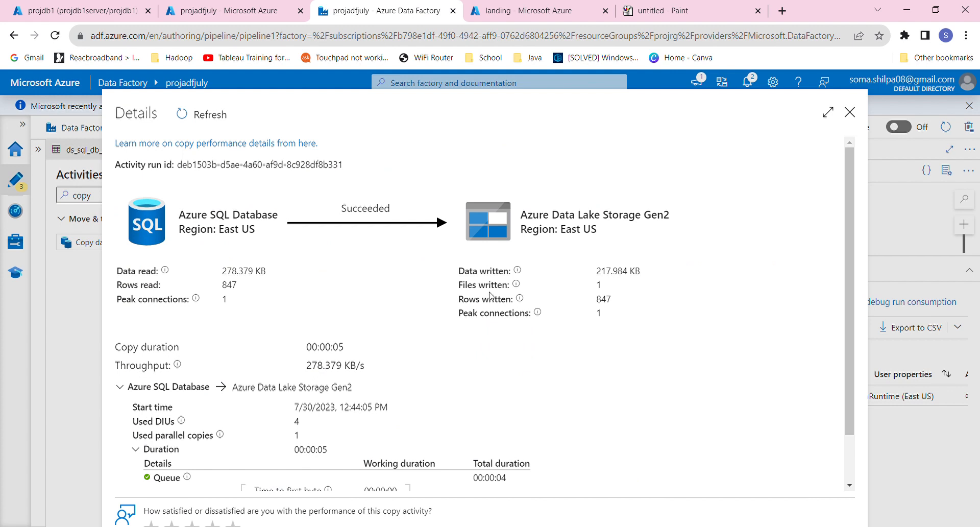
{"action": "left_click", "coordinate": [849, 112]}
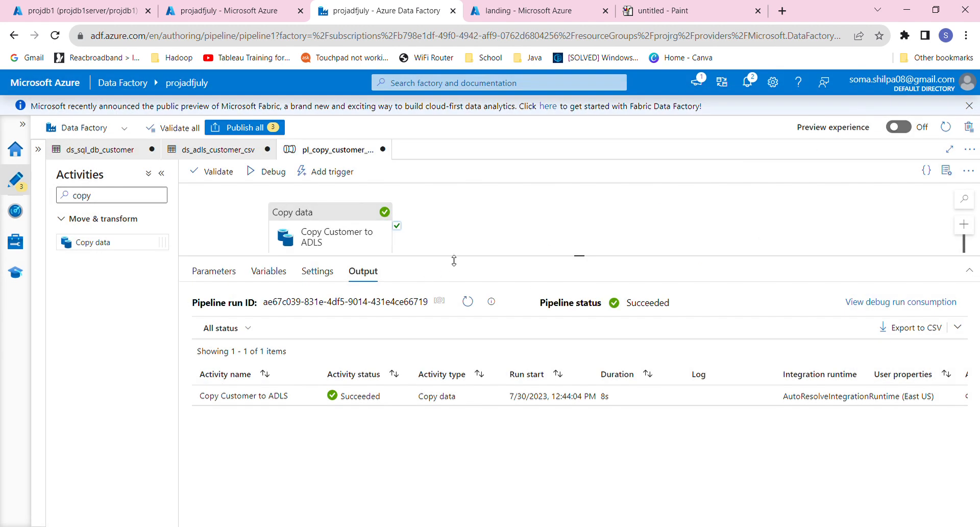
{"action": "left_click_drag", "start_coordinate": [454, 260], "coordinate": [460, 357]}
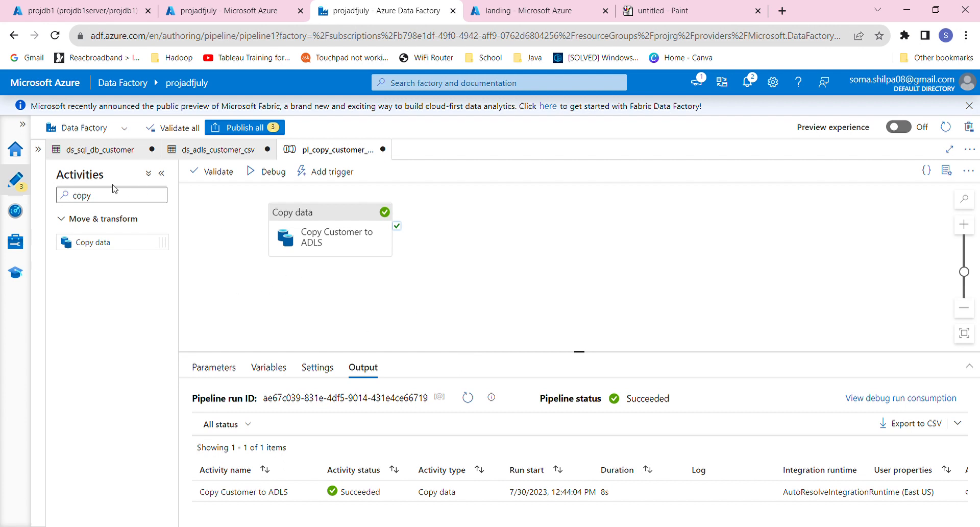
Publish the pending pipeline pl_copy_customer_to_adls and both customer datasets, and check the linked services before returning to authoring
{"action": "left_click", "coordinate": [250, 128]}
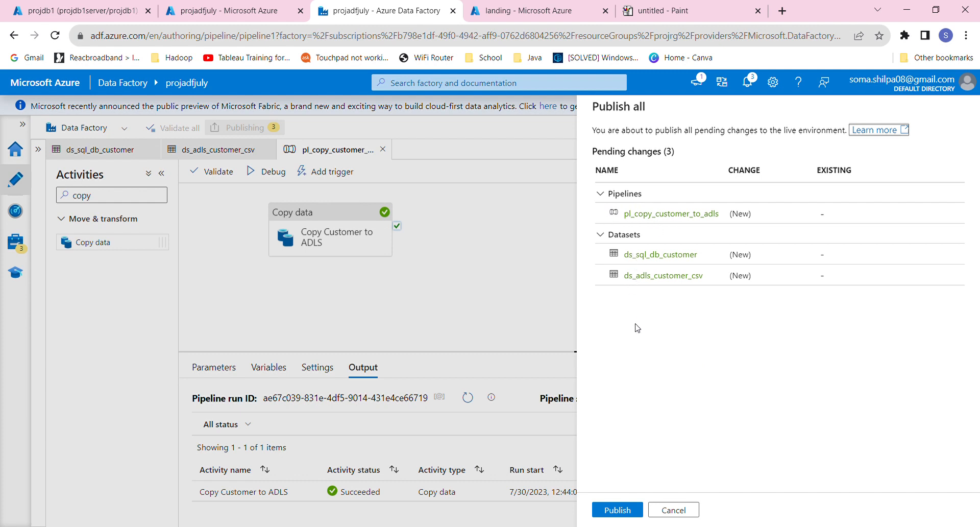
{"action": "left_click", "coordinate": [623, 510]}
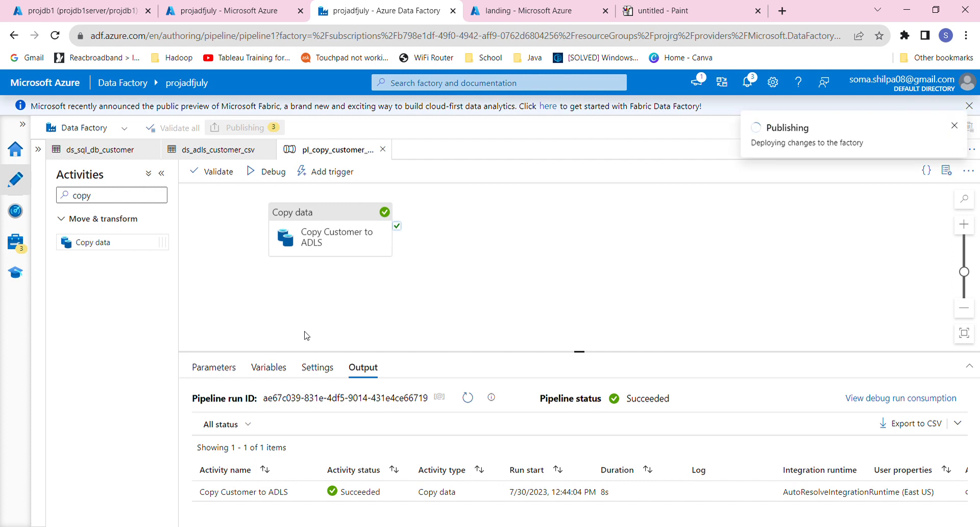
{"action": "left_click", "coordinate": [19, 245]}
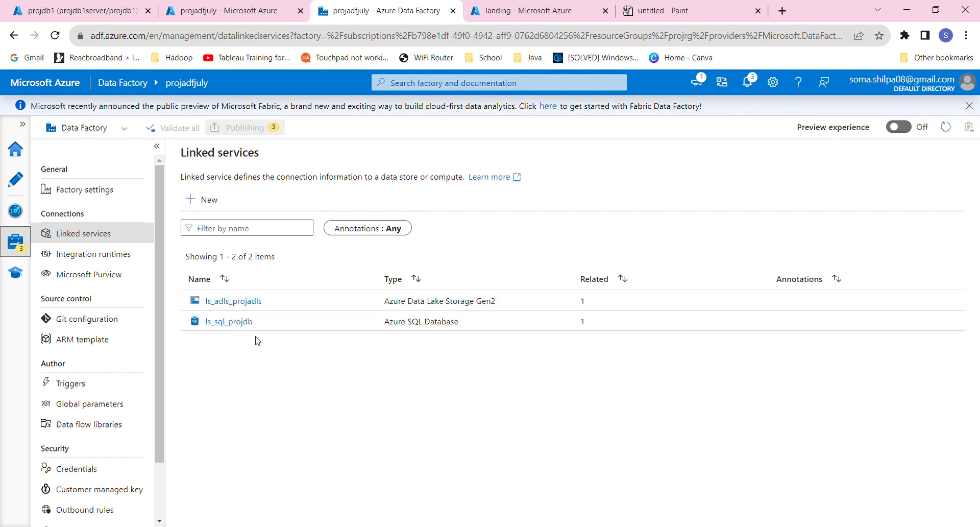
{"action": "left_click", "coordinate": [26, 184]}
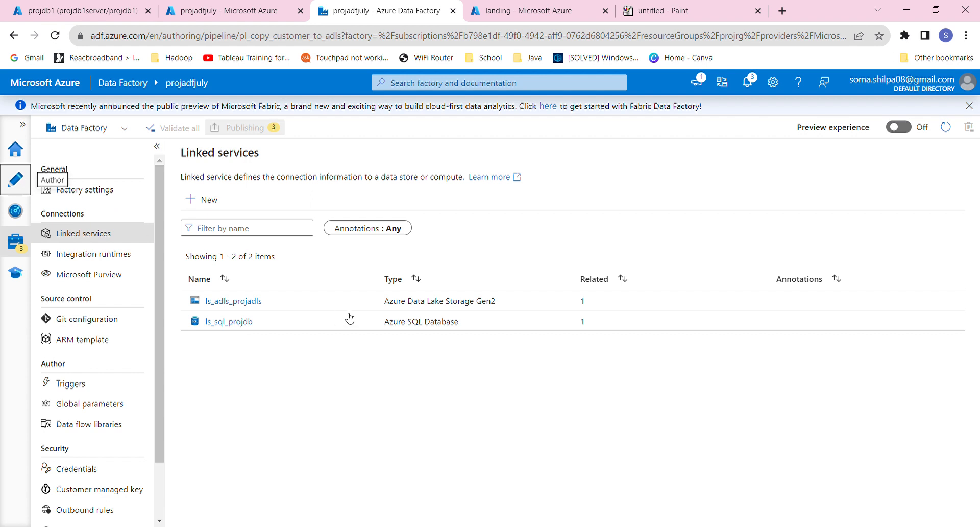